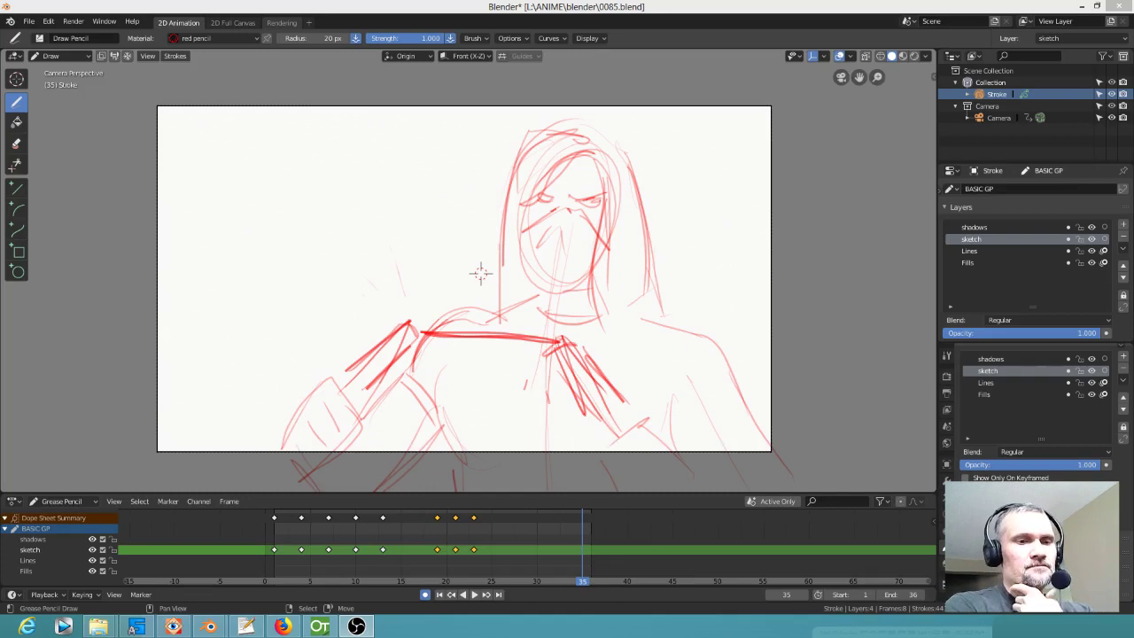
Step: Switch from Blender to OpenToonz, which shows the scene 'the battle'
{"action": "left_click", "coordinate": [321, 623]}
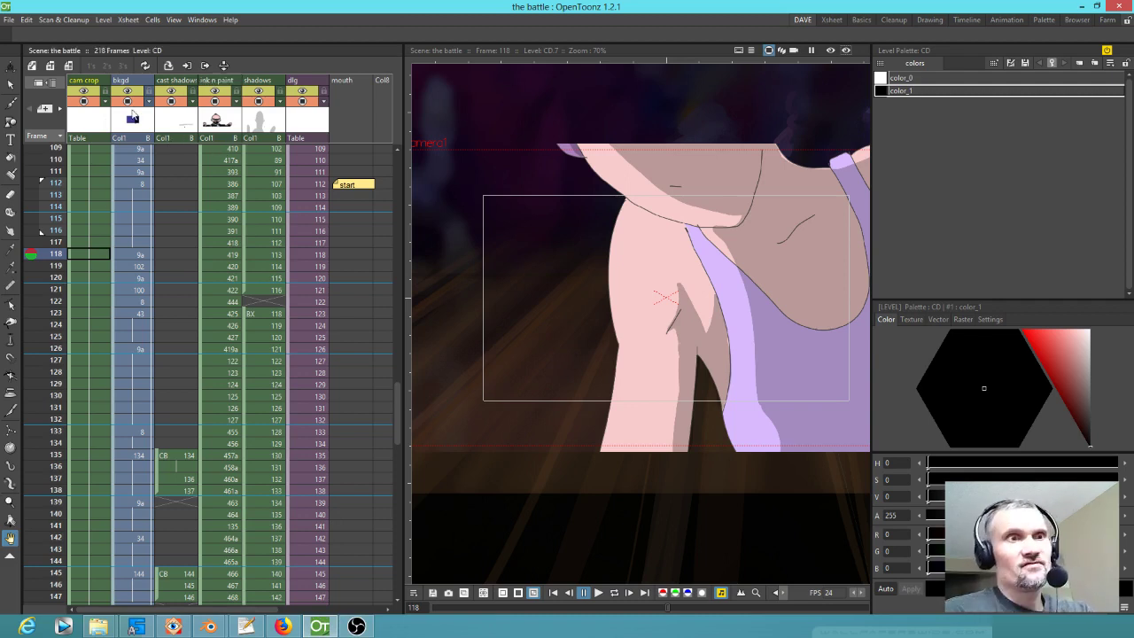
Step: Open the recent scene 0083.tnz and select a cell in the CY column
{"action": "left_click", "coordinate": [8, 20]}
{"action": "mouse_move", "coordinate": [43, 97]}
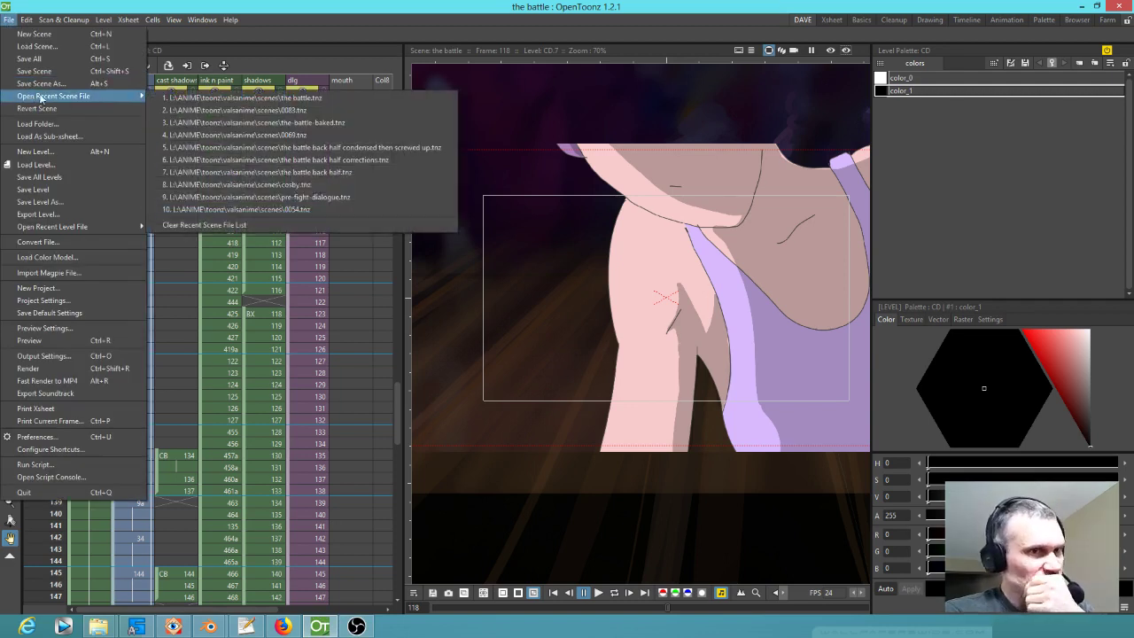
{"action": "left_click", "coordinate": [258, 112]}
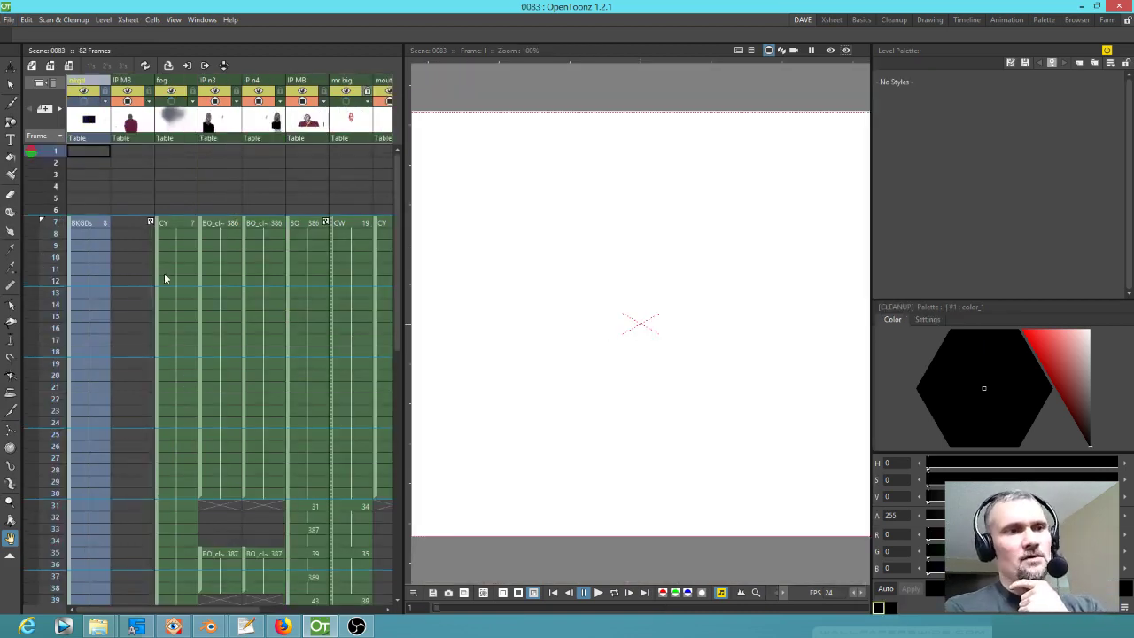
{"action": "left_click", "coordinate": [176, 225]}
Step: Play the 0083 animatic, stop on frame 7, then scrub through to frame 38
{"action": "scroll", "coordinate": [640, 324], "scroll_direction": "down", "scroll_amount": 3}
{"action": "key", "text": "p"}
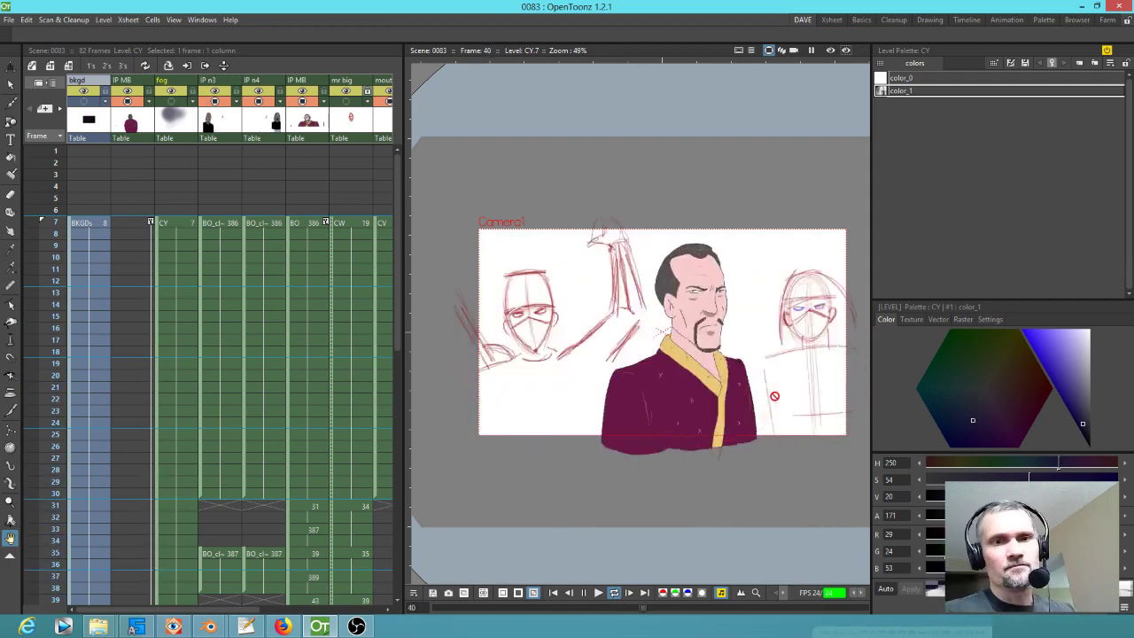
{"action": "key", "text": "p"}
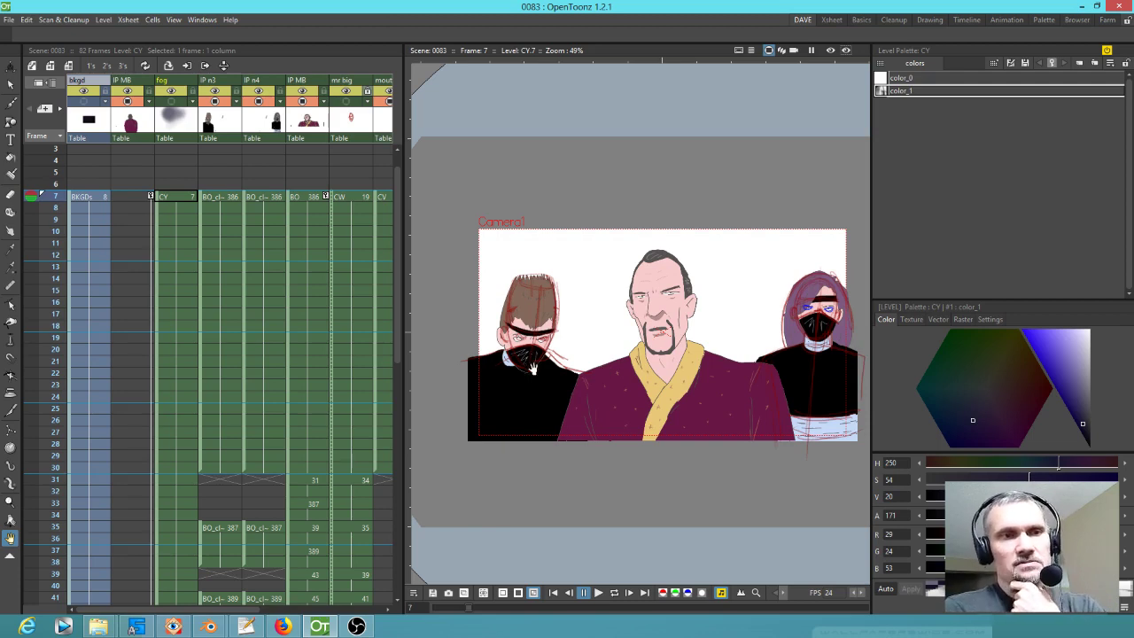
{"action": "mouse_move", "coordinate": [56, 205]}
{"action": "left_mouse_down"}
{"action": "mouse_move", "coordinate": [51, 529]}
{"action": "mouse_move", "coordinate": [49, 376]}
{"action": "mouse_move", "coordinate": [53, 482]}
{"action": "mouse_move", "coordinate": [66, 477]}
{"action": "mouse_move", "coordinate": [51, 487]}
{"action": "mouse_move", "coordinate": [51, 463]}
{"action": "mouse_move", "coordinate": [44, 584]}
{"action": "mouse_move", "coordinate": [48, 411]}
{"action": "mouse_move", "coordinate": [44, 590]}
{"action": "mouse_move", "coordinate": [26, 625]}
{"action": "mouse_move", "coordinate": [85, 310]}
{"action": "mouse_move", "coordinate": [80, 390]}
{"action": "mouse_move", "coordinate": [93, 317]}
{"action": "mouse_move", "coordinate": [107, 321]}
{"action": "mouse_move", "coordinate": [136, 227]}
{"action": "left_mouse_up"}
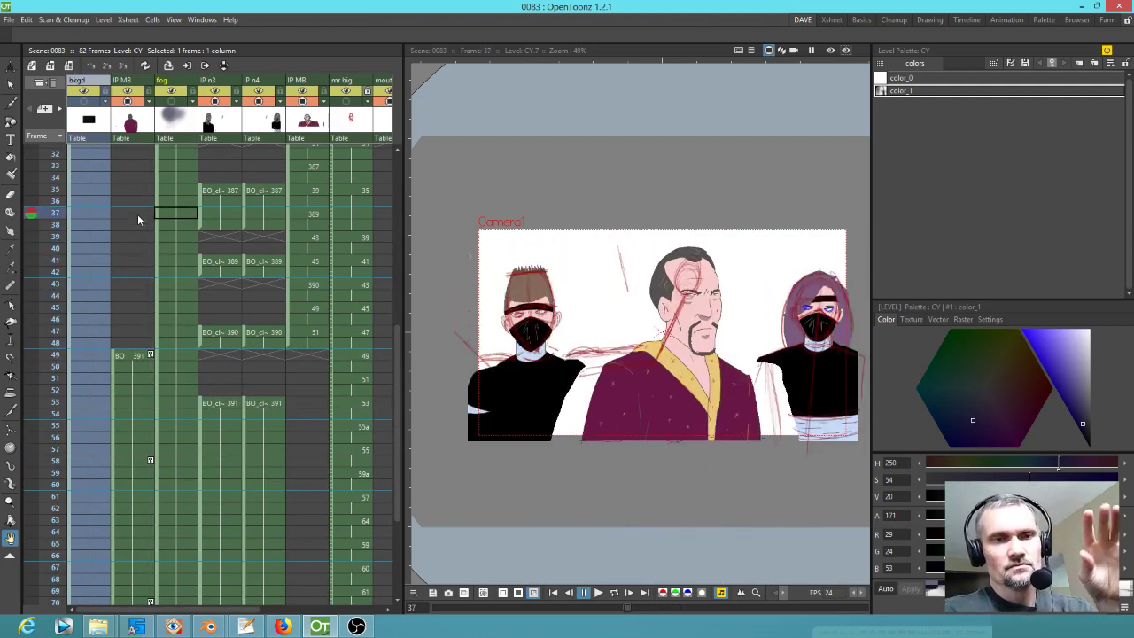
{"action": "left_click", "coordinate": [138, 220]}
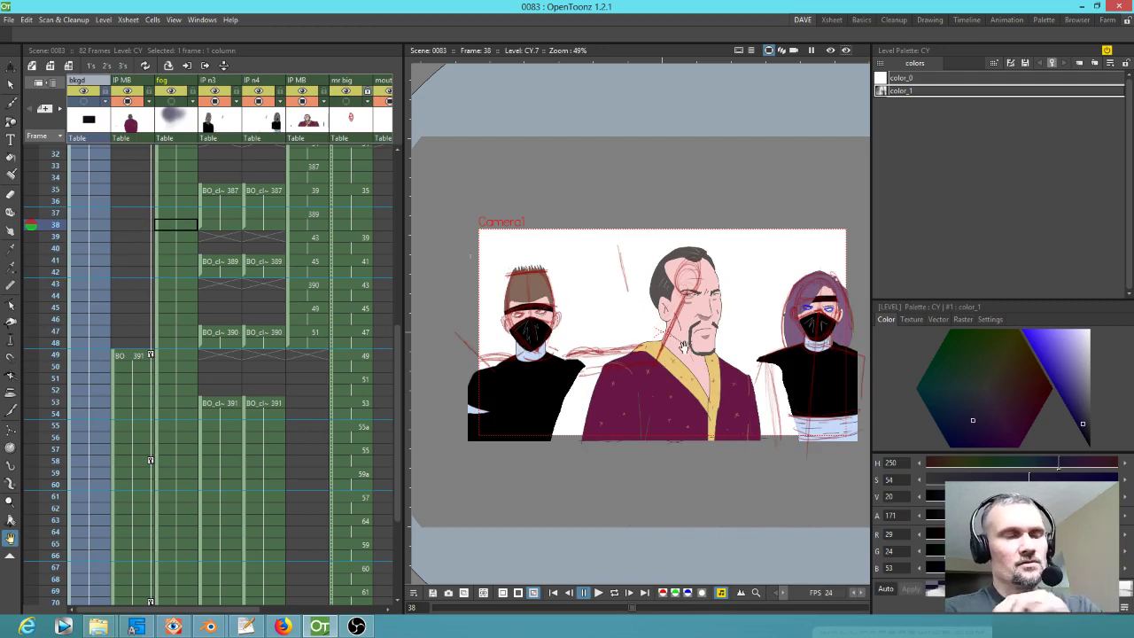
Step: Scrub frames 37–51, comparing rough sketches with coloured drawings, and settle on frame 40
{"action": "mouse_move", "coordinate": [46, 227]}
{"action": "left_mouse_down"}
{"action": "mouse_move", "coordinate": [30, 266]}
{"action": "mouse_move", "coordinate": [27, 345]}
{"action": "left_mouse_up"}
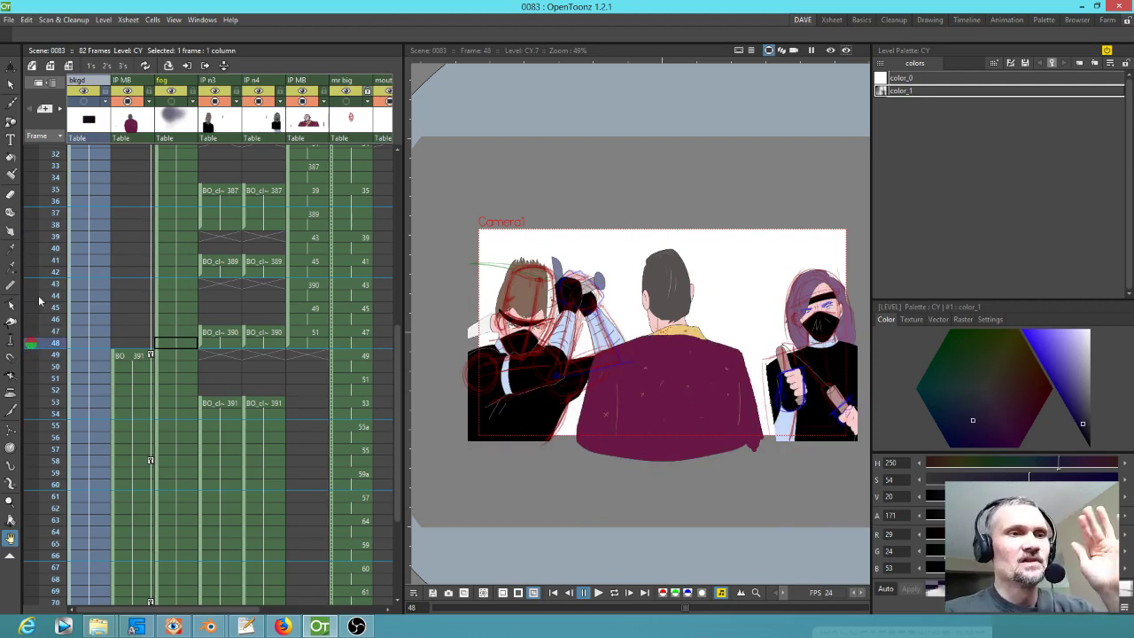
{"action": "mouse_move", "coordinate": [19, 341]}
{"action": "left_mouse_down"}
{"action": "mouse_move", "coordinate": [53, 387]}
{"action": "mouse_move", "coordinate": [46, 296]}
{"action": "left_mouse_up"}
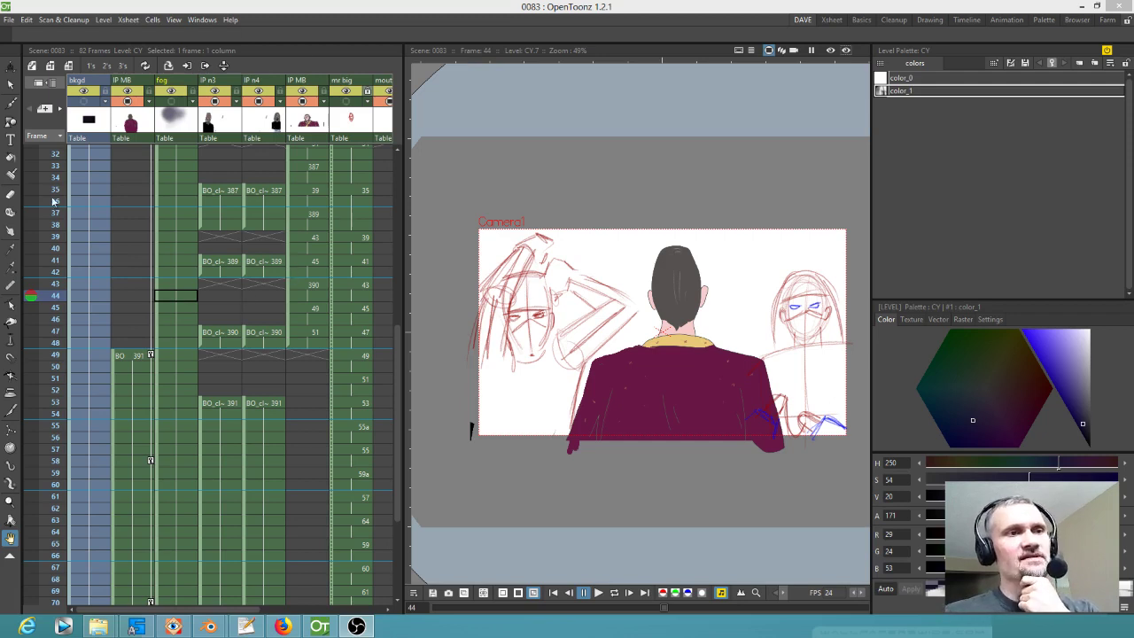
{"action": "mouse_move", "coordinate": [53, 202]}
{"action": "left_mouse_down"}
{"action": "mouse_move", "coordinate": [45, 412]}
{"action": "mouse_move", "coordinate": [64, 257]}
{"action": "left_mouse_up"}
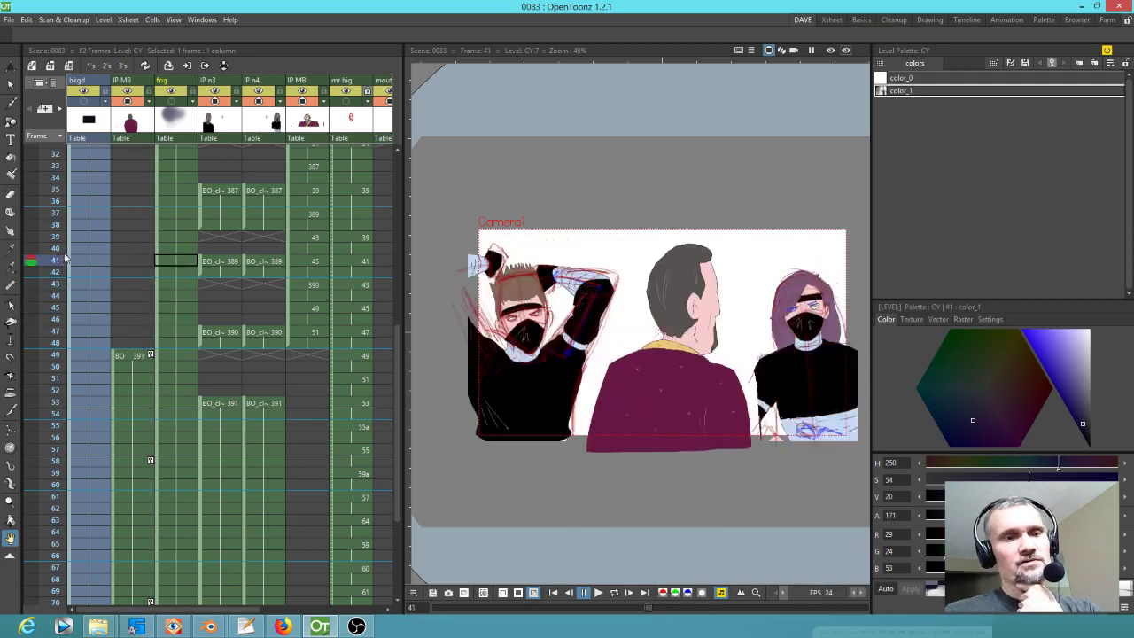
{"action": "key", "text": "Up"}
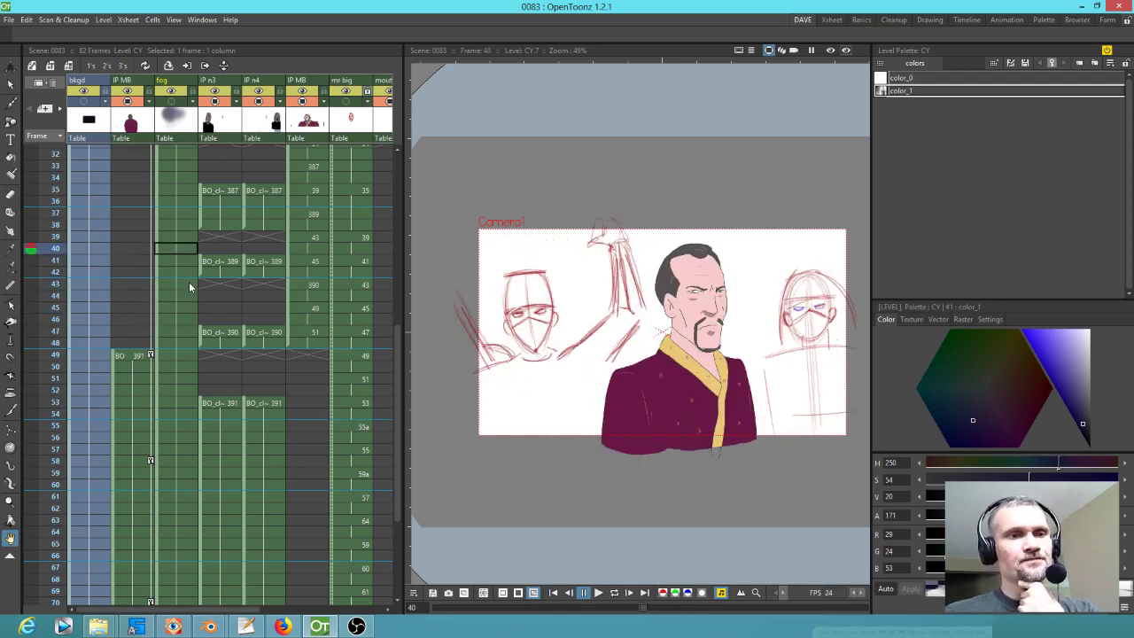
Step: Return to Blender, save 0085.blend, and open 0083-0086.blend from recent files
{"action": "mouse_move", "coordinate": [209, 626]}
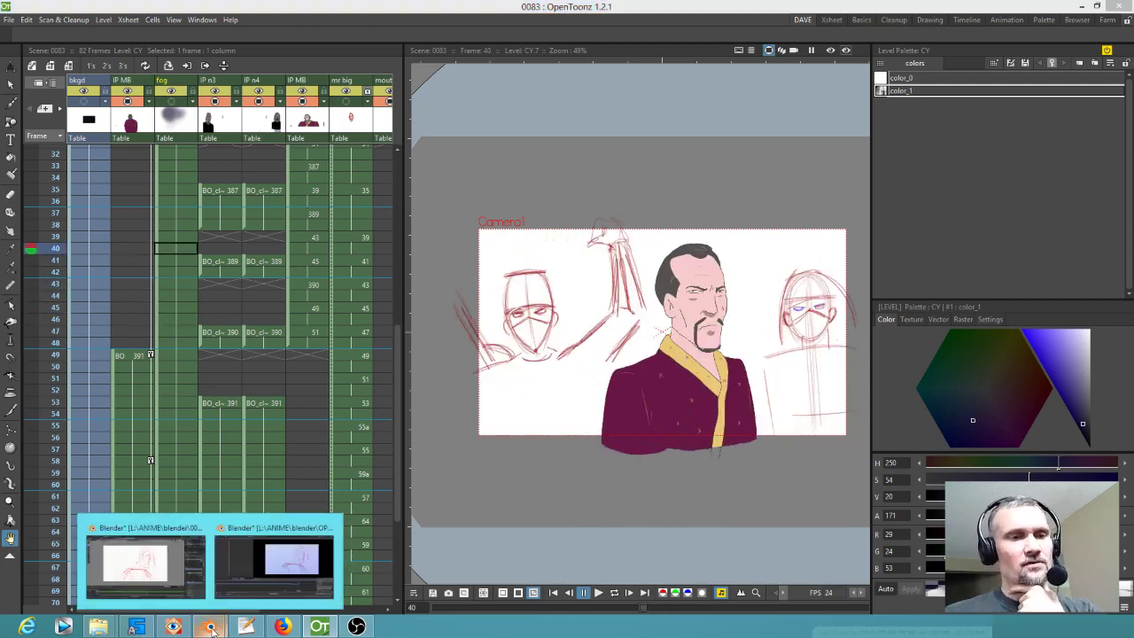
{"action": "left_click", "coordinate": [139, 561]}
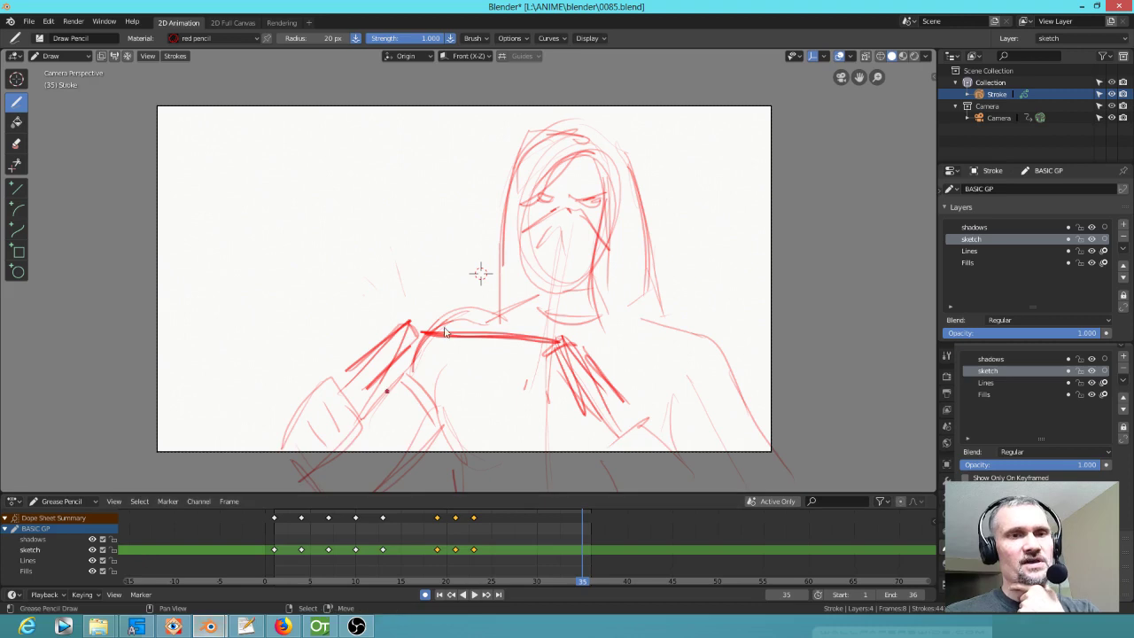
{"action": "left_click", "coordinate": [29, 21]}
{"action": "mouse_move", "coordinate": [43, 58]}
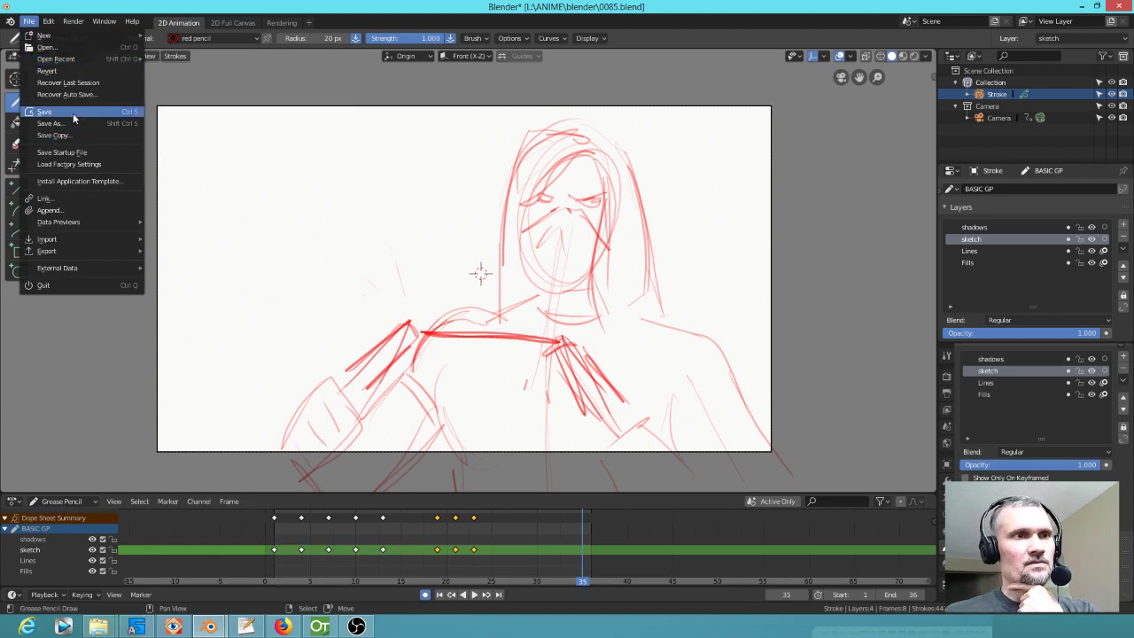
{"action": "left_click", "coordinate": [44, 111]}
{"action": "left_click", "coordinate": [29, 23]}
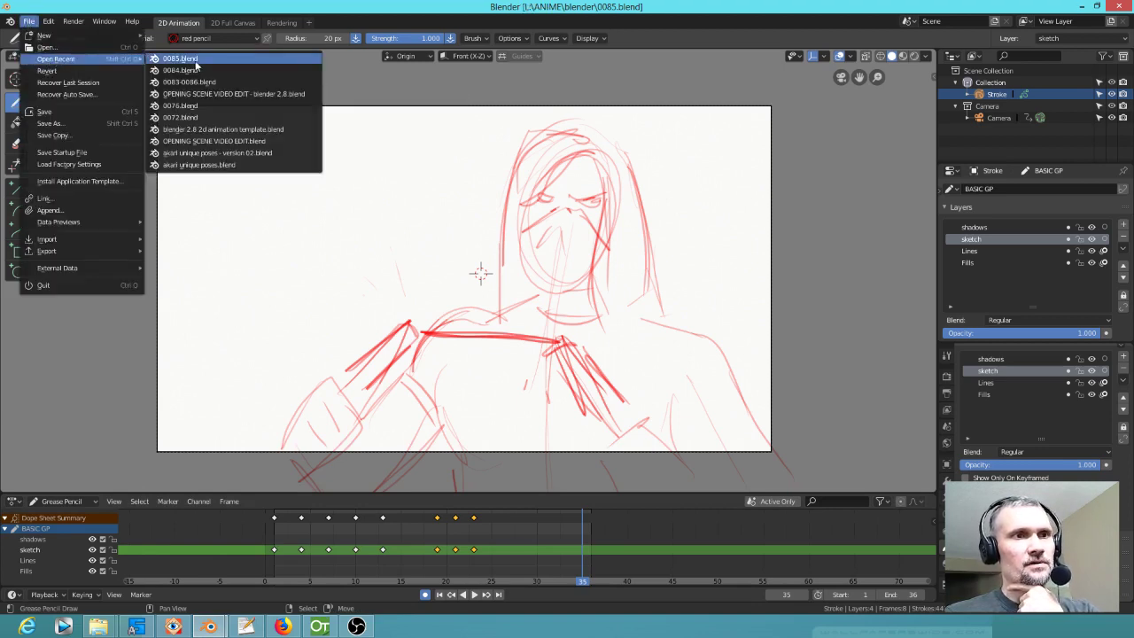
{"action": "left_click", "coordinate": [214, 83]}
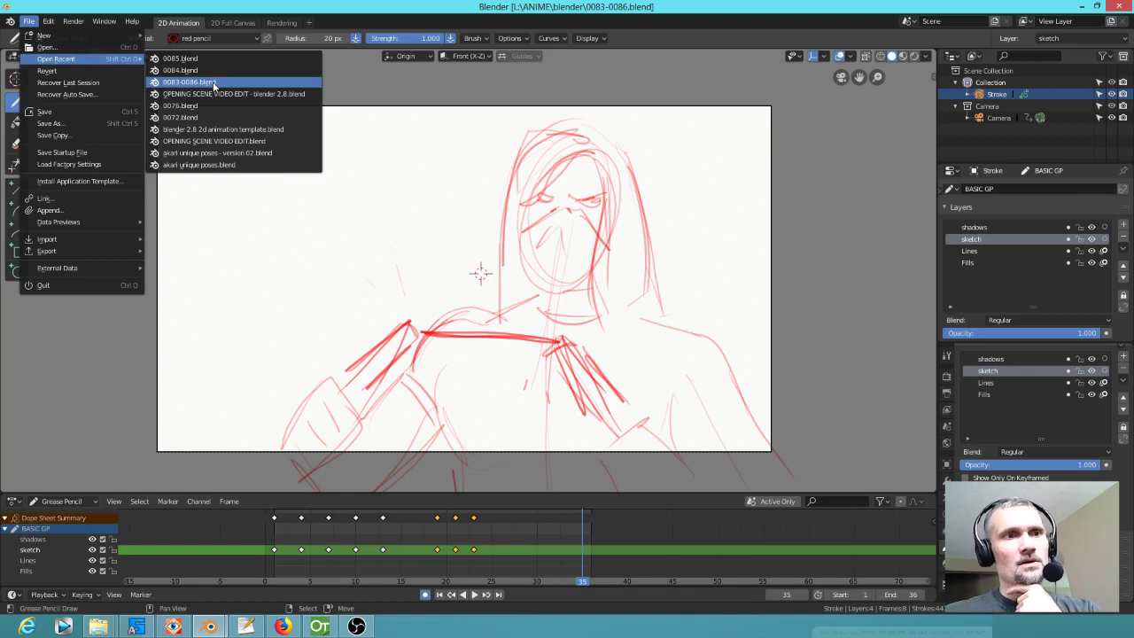
{"action": "scroll", "coordinate": [526, 310], "scroll_direction": "down", "scroll_amount": 4}
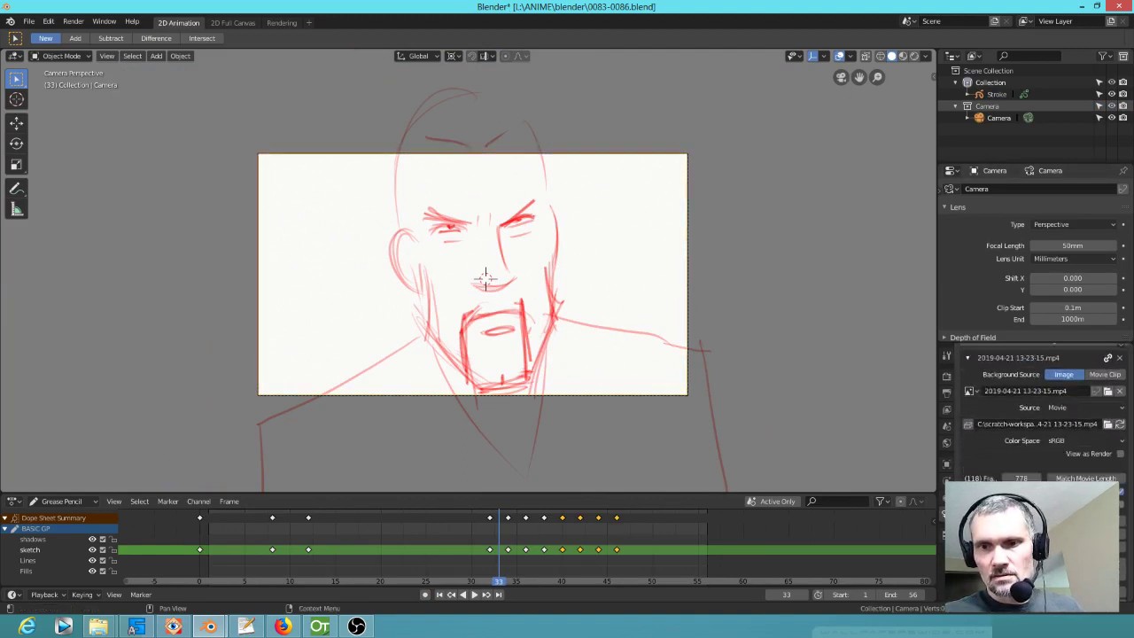
Step: Set the camera background clip to offset 607 and alpha 0, then play backwards
{"action": "mouse_move", "coordinate": [1084, 449]}
{"action": "left_mouse_down"}
{"action": "mouse_move", "coordinate": [1121, 449]}
{"action": "mouse_move", "coordinate": [1096, 449]}
{"action": "left_mouse_up"}
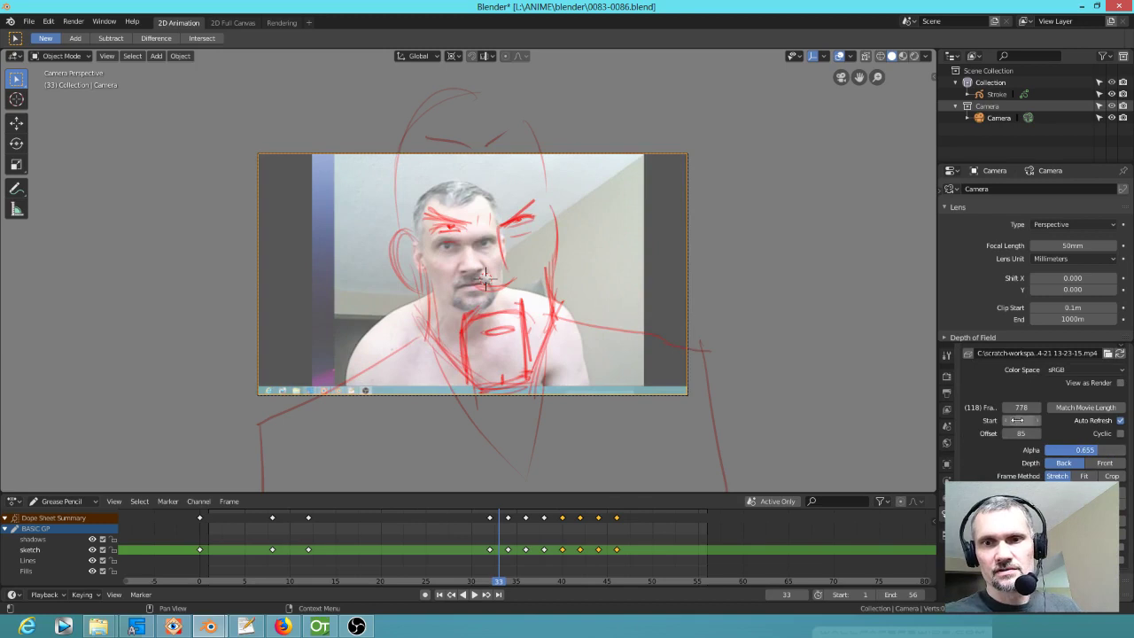
{"action": "mouse_move", "coordinate": [1021, 433]}
{"action": "left_mouse_down"}
{"action": "mouse_move", "coordinate": [1133, 433]}
{"action": "mouse_move", "coordinate": [1045, 453]}
{"action": "left_mouse_up"}
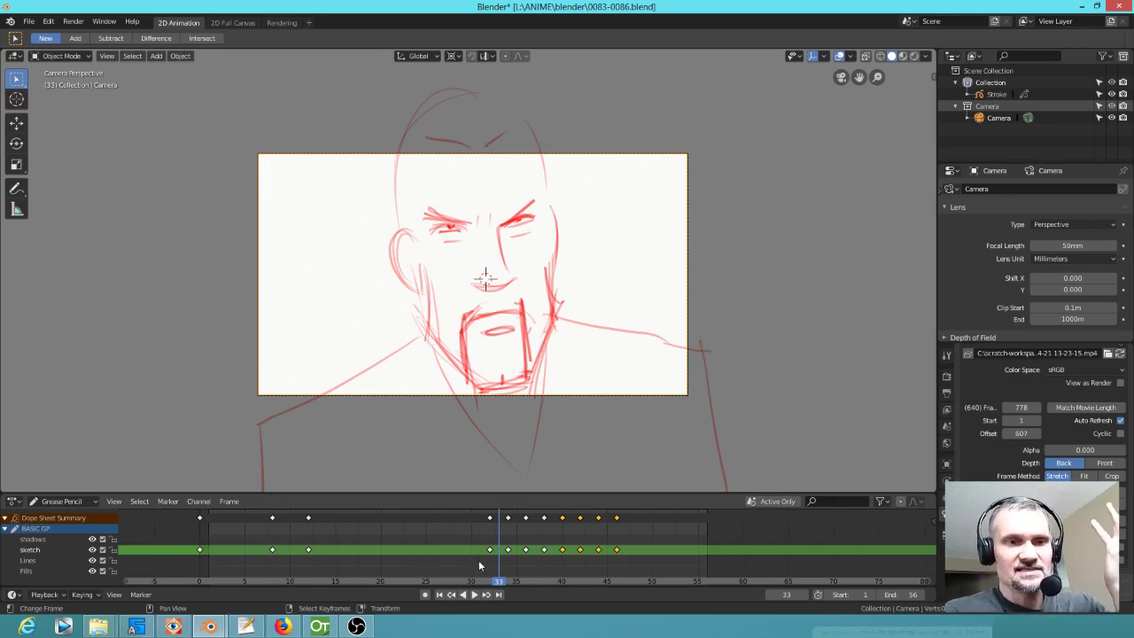
{"action": "key", "text": "ctrl+shift+space"}
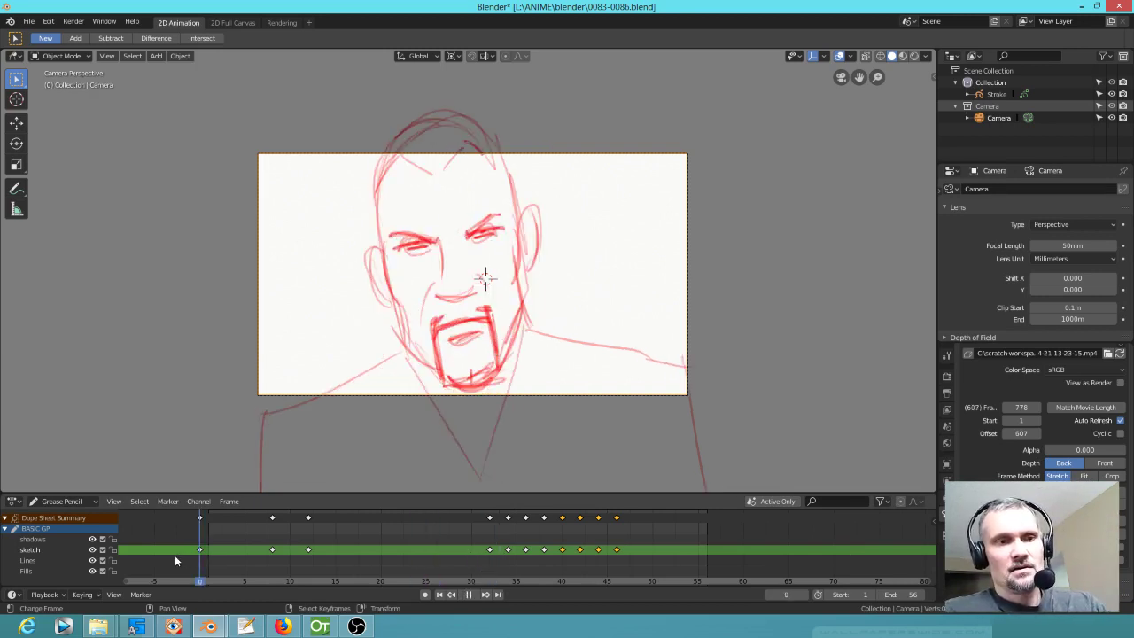
Step: Play and scrub the red sketch animation, stopping at frame 47, then briefly check OBS Studio
{"action": "key", "text": "space"}
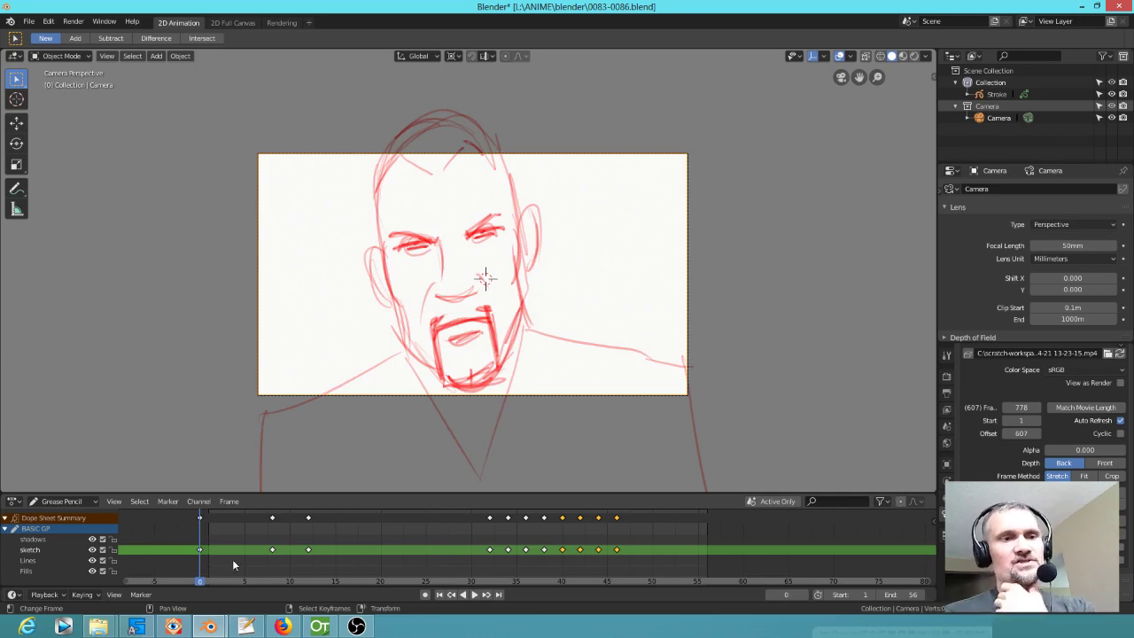
{"action": "key", "text": "space"}
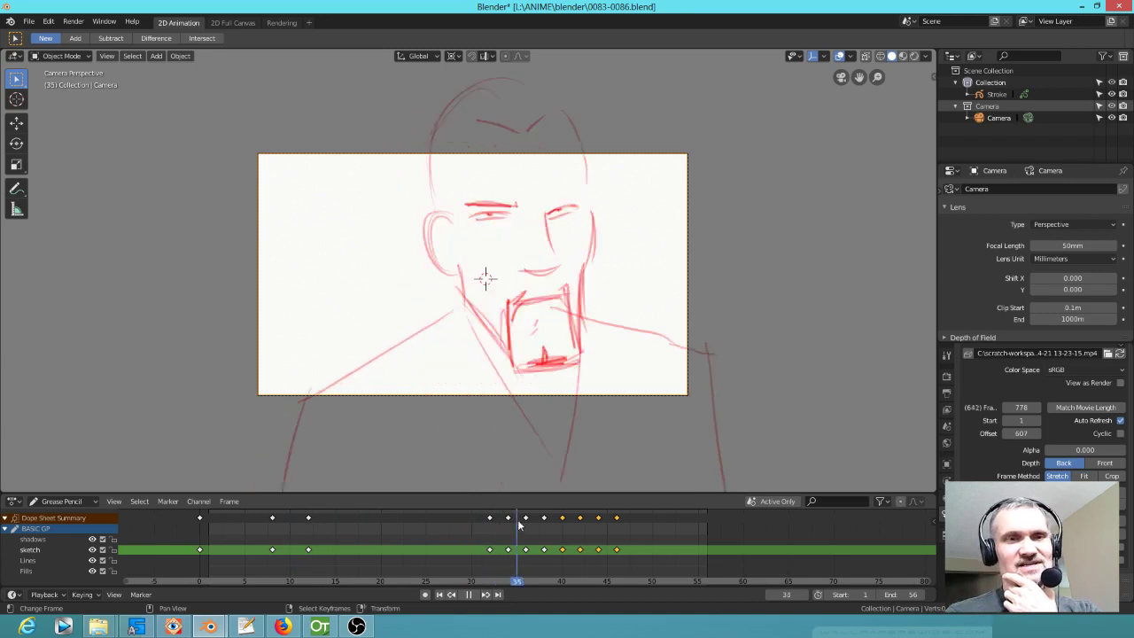
{"action": "left_click_drag", "start_coordinate": [182, 523], "coordinate": [350, 547]}
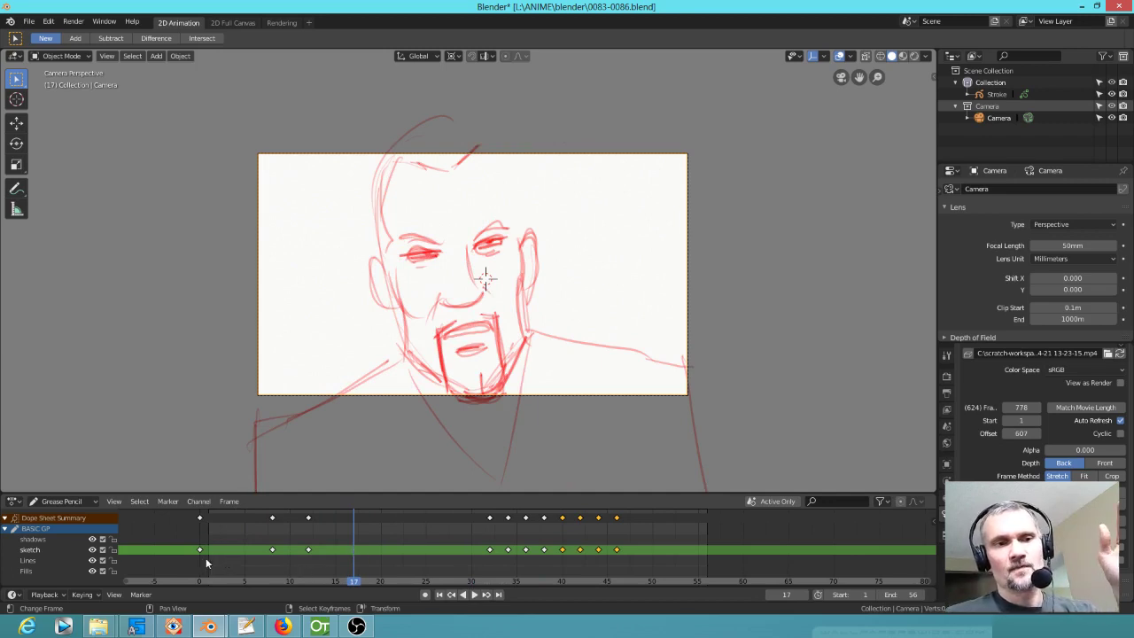
{"action": "mouse_move", "coordinate": [205, 557]}
{"action": "left_mouse_down"}
{"action": "mouse_move", "coordinate": [390, 566]}
{"action": "mouse_move", "coordinate": [200, 553]}
{"action": "left_mouse_up"}
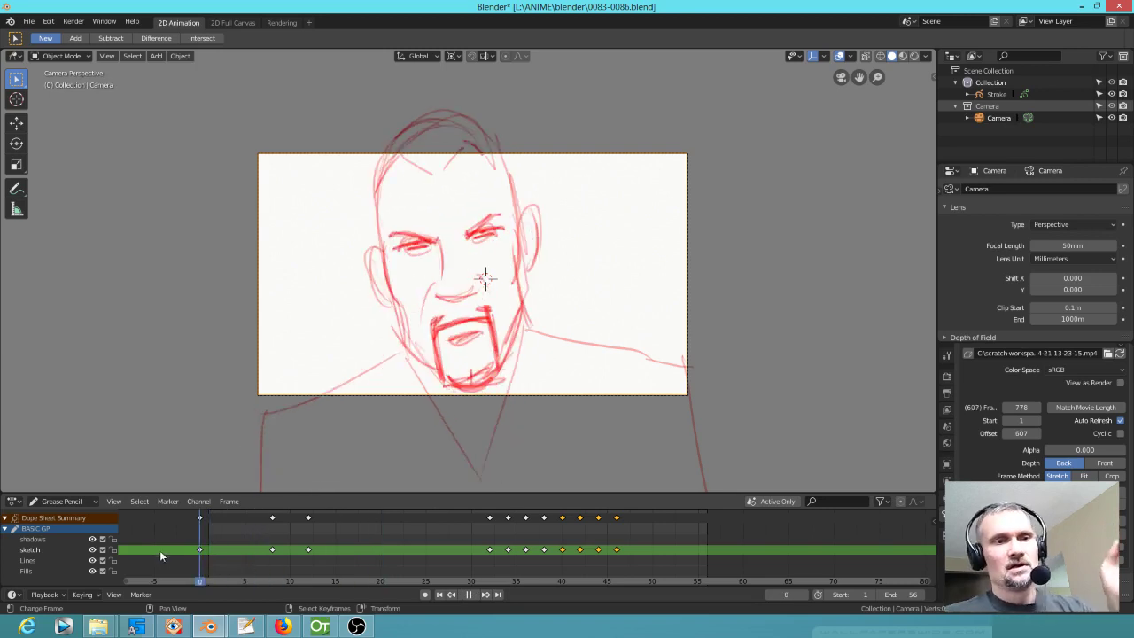
{"action": "key", "text": "space"}
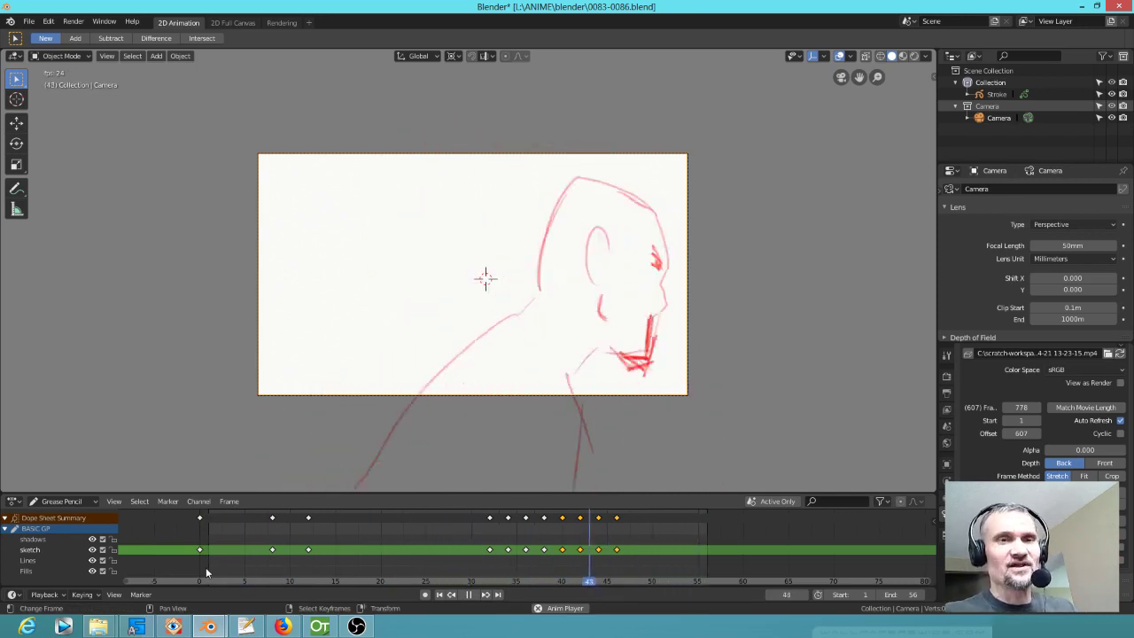
{"action": "key", "text": "space"}
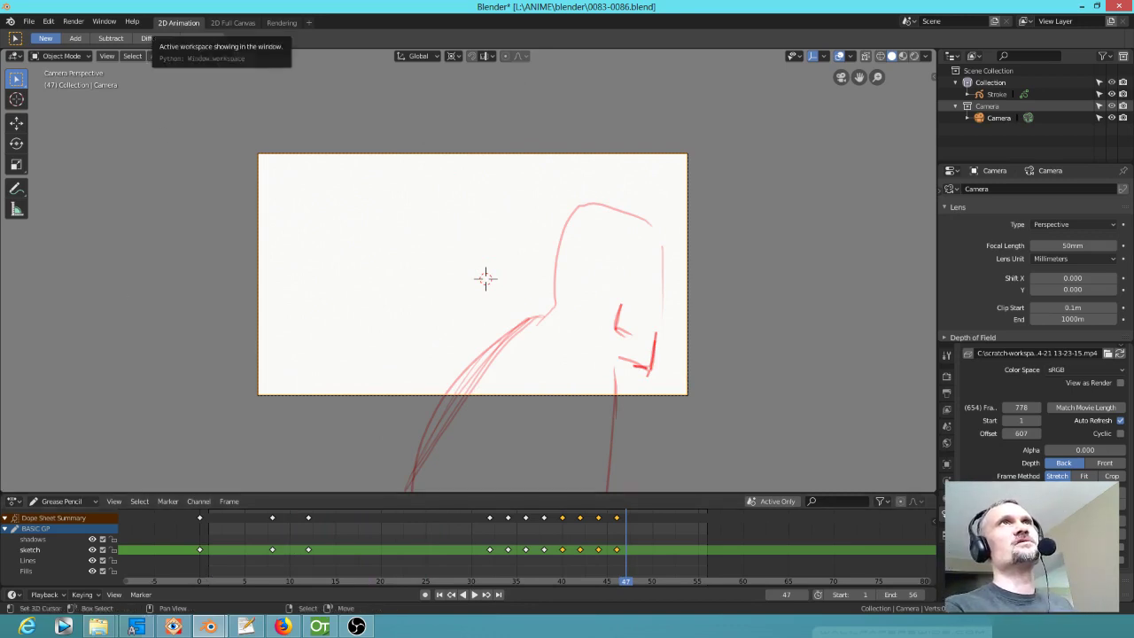
{"action": "key", "text": "alt+Tab"}
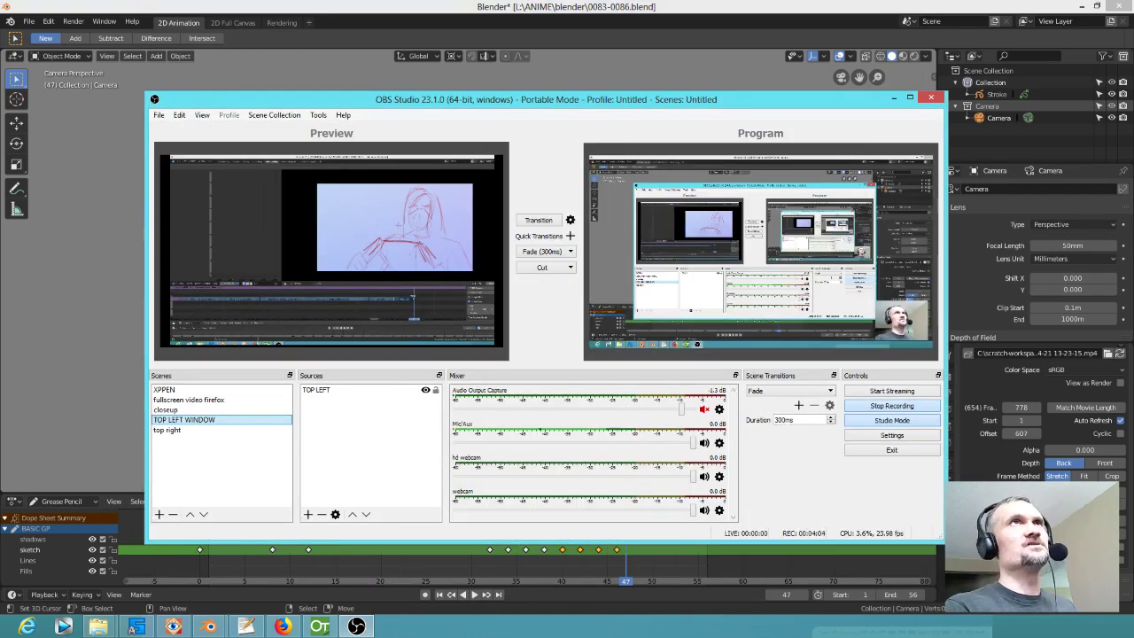
{"action": "key", "text": "alt+Tab"}
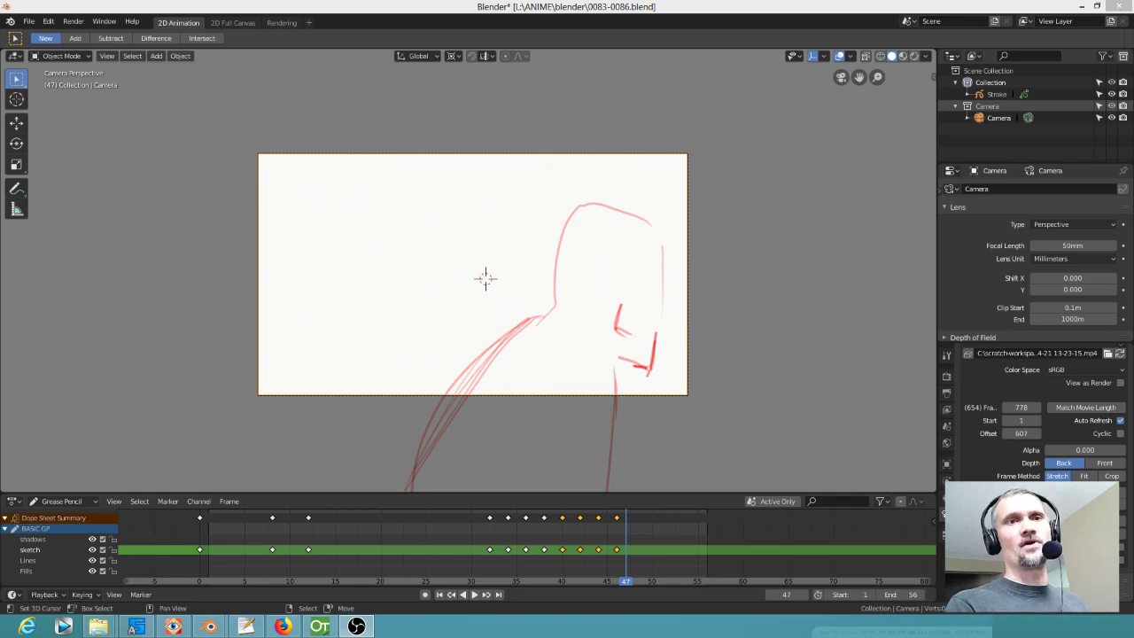
Step: Return focus to Blender, showing frame 47 of the hooded-figure sketch
{"action": "left_click", "coordinate": [524, 13]}
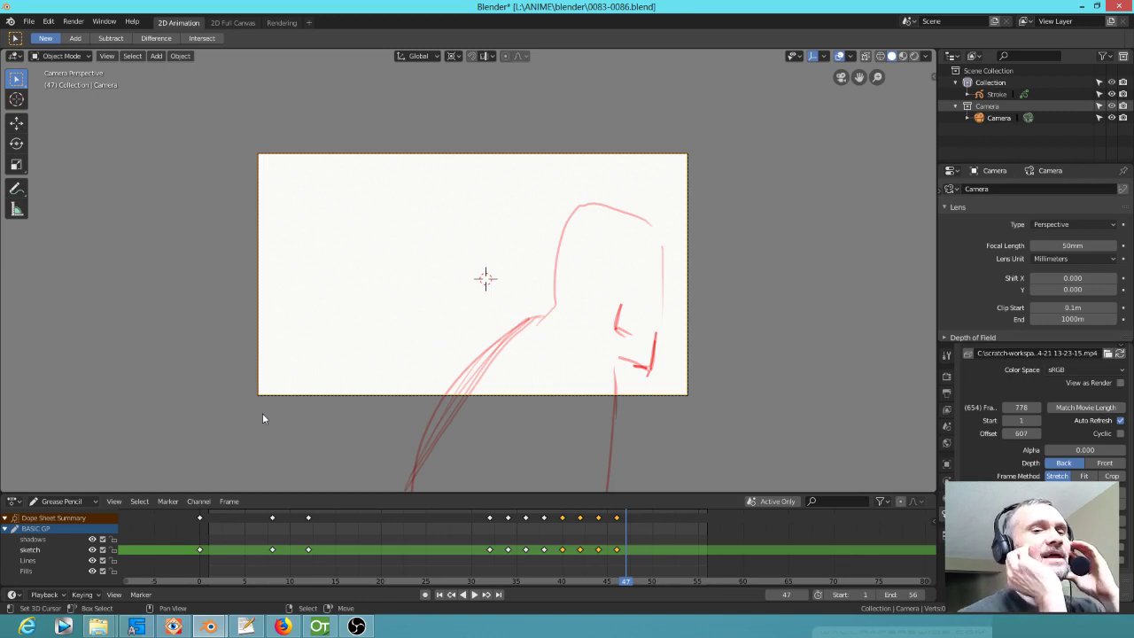
Step: Rewind the sketch to frame 0 and play it through once
{"action": "mouse_move", "coordinate": [416, 519]}
{"action": "left_mouse_down"}
{"action": "mouse_move", "coordinate": [377, 539]}
{"action": "mouse_move", "coordinate": [151, 554]}
{"action": "left_mouse_up"}
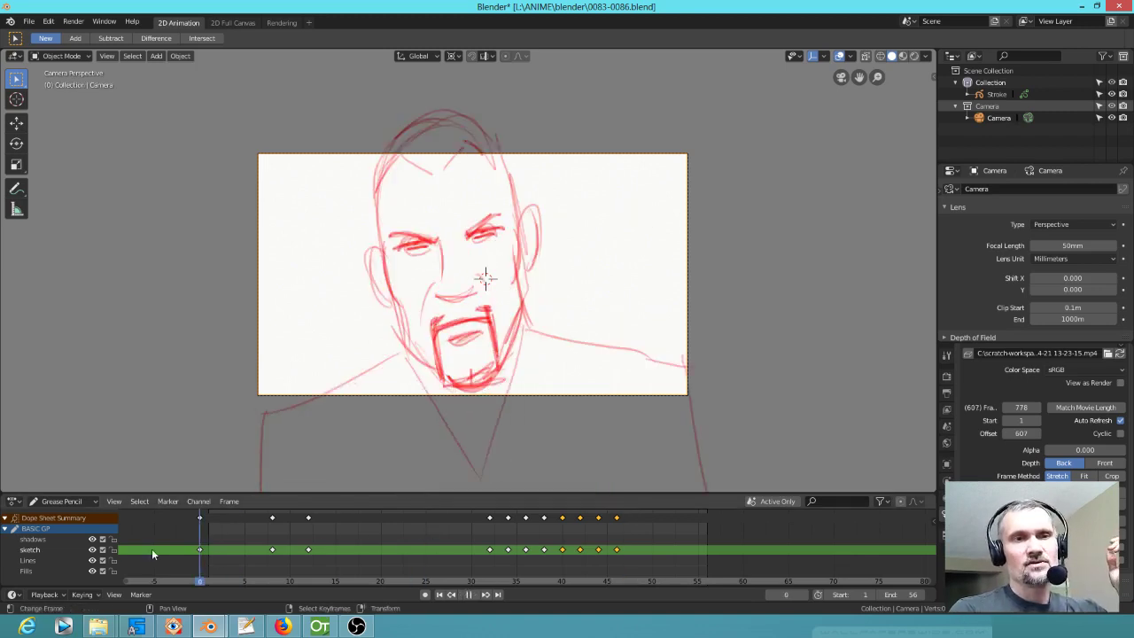
{"action": "key", "text": "Escape"}
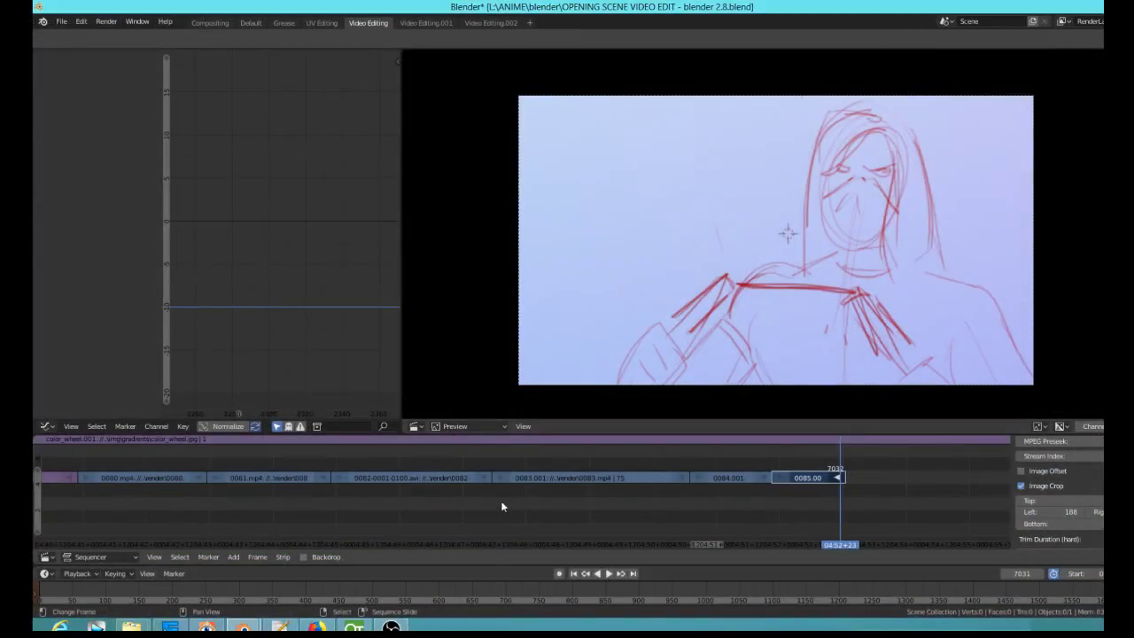
Step: Scrub the opening-scene edit to preview the sketch shot, toggling image cropping off and on
{"action": "mouse_move", "coordinate": [500, 505]}
{"action": "left_mouse_down"}
{"action": "mouse_move", "coordinate": [608, 519]}
{"action": "mouse_move", "coordinate": [494, 522]}
{"action": "left_mouse_up"}
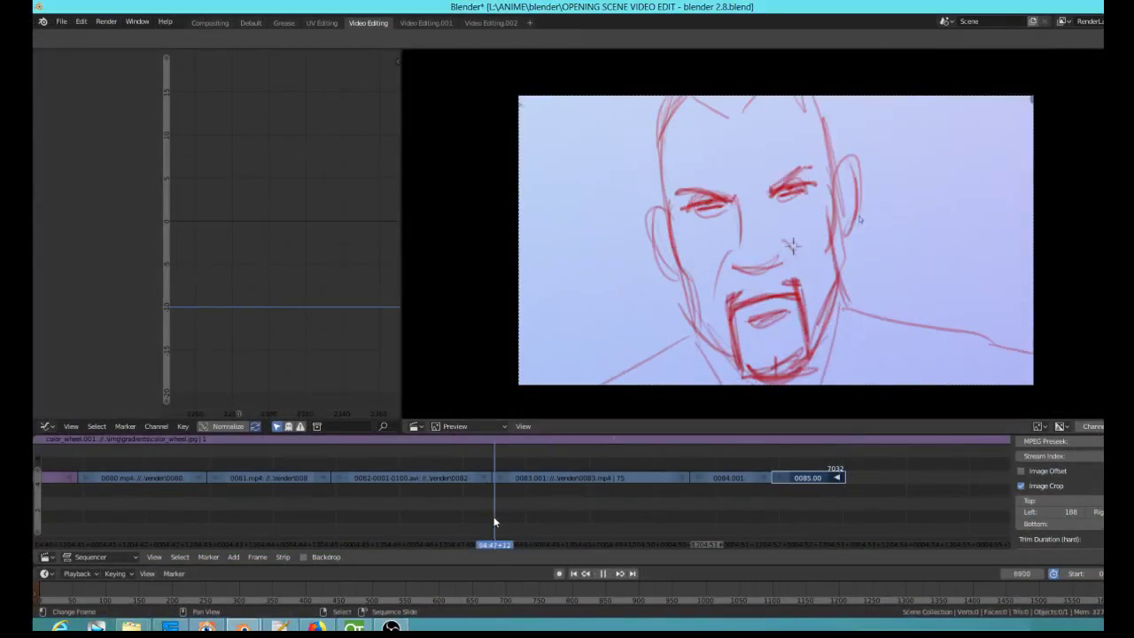
{"action": "key", "text": "space"}
{"action": "left_click_drag", "start_coordinate": [534, 520], "coordinate": [560, 507]}
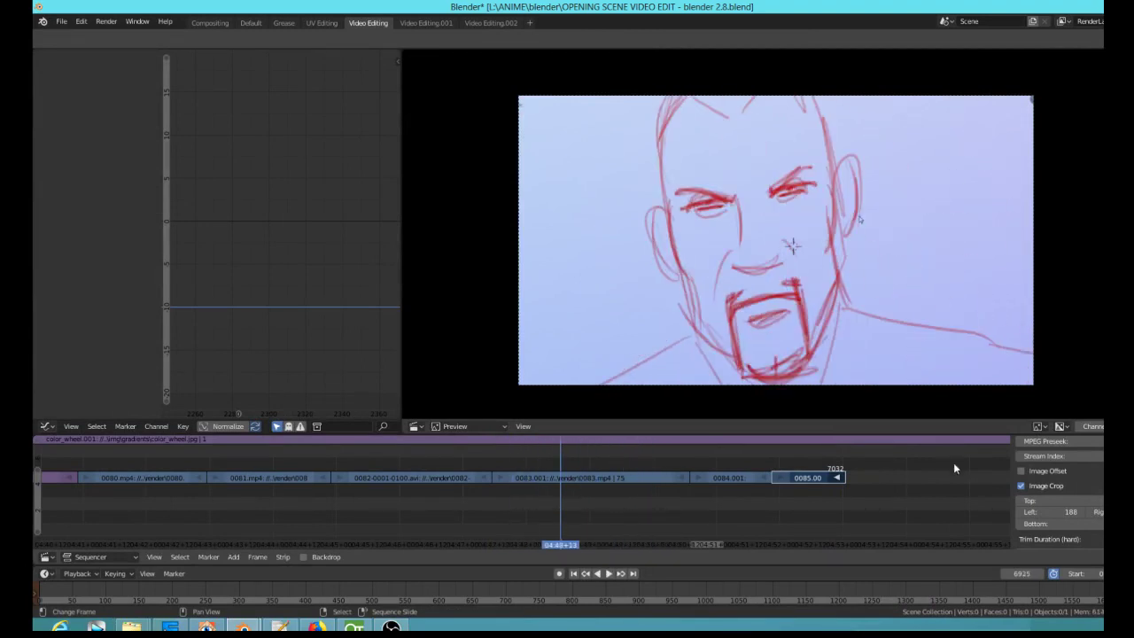
{"action": "left_click", "coordinate": [1021, 485]}
{"action": "left_click", "coordinate": [1021, 485]}
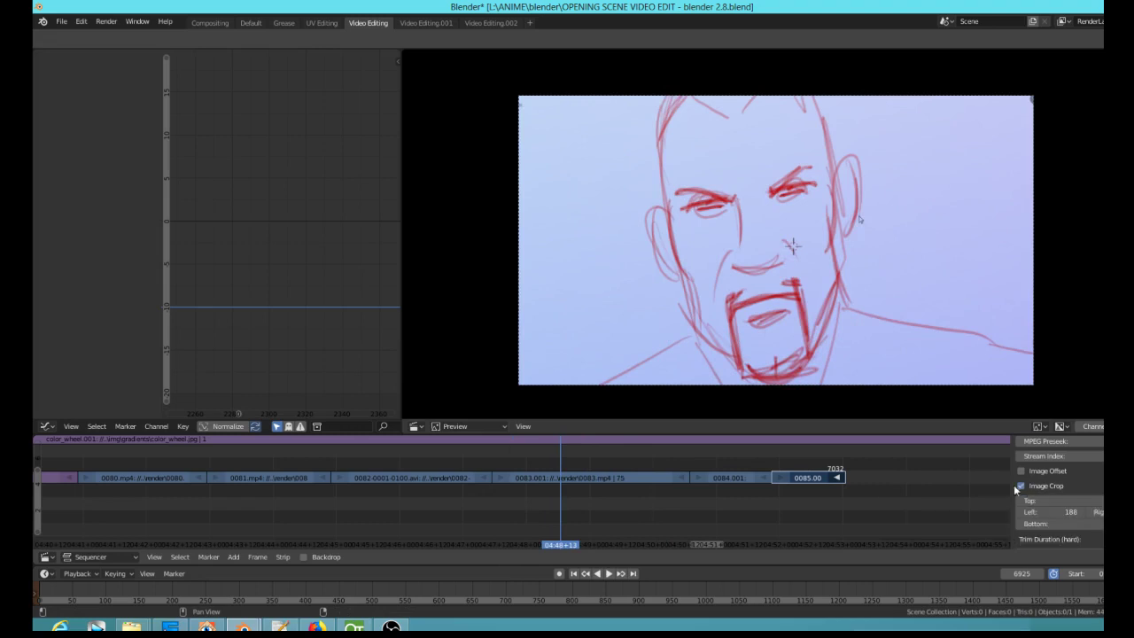
Step: On strip 0083.001, compare the uncropped frame, re-enable cropping and fine-tune the top crop
{"action": "left_click", "coordinate": [616, 478]}
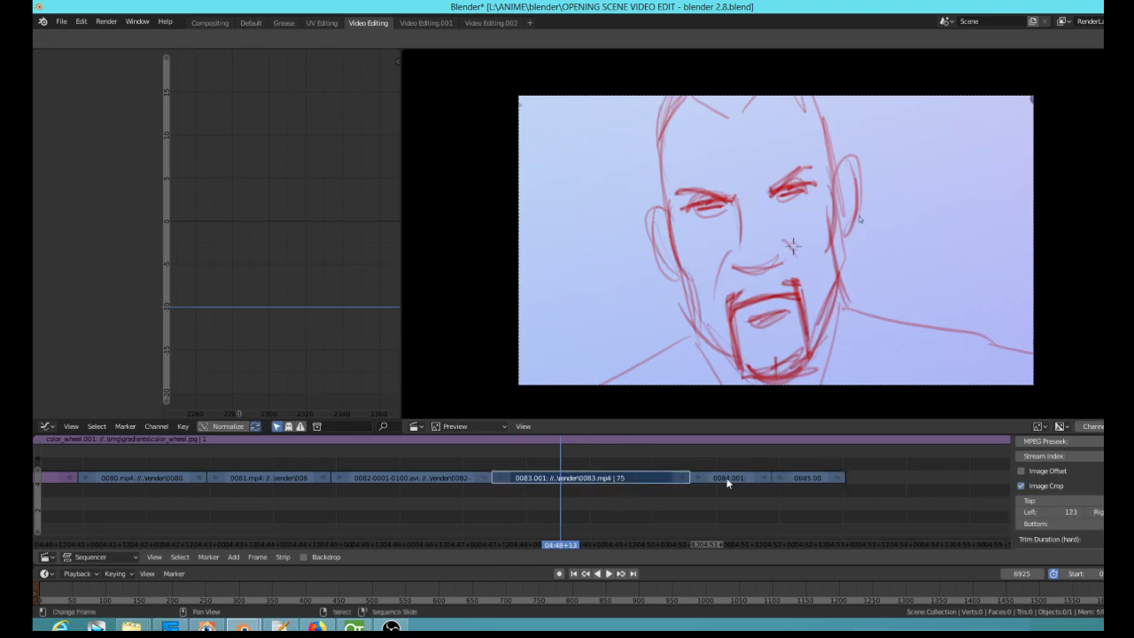
{"action": "left_click", "coordinate": [1023, 484]}
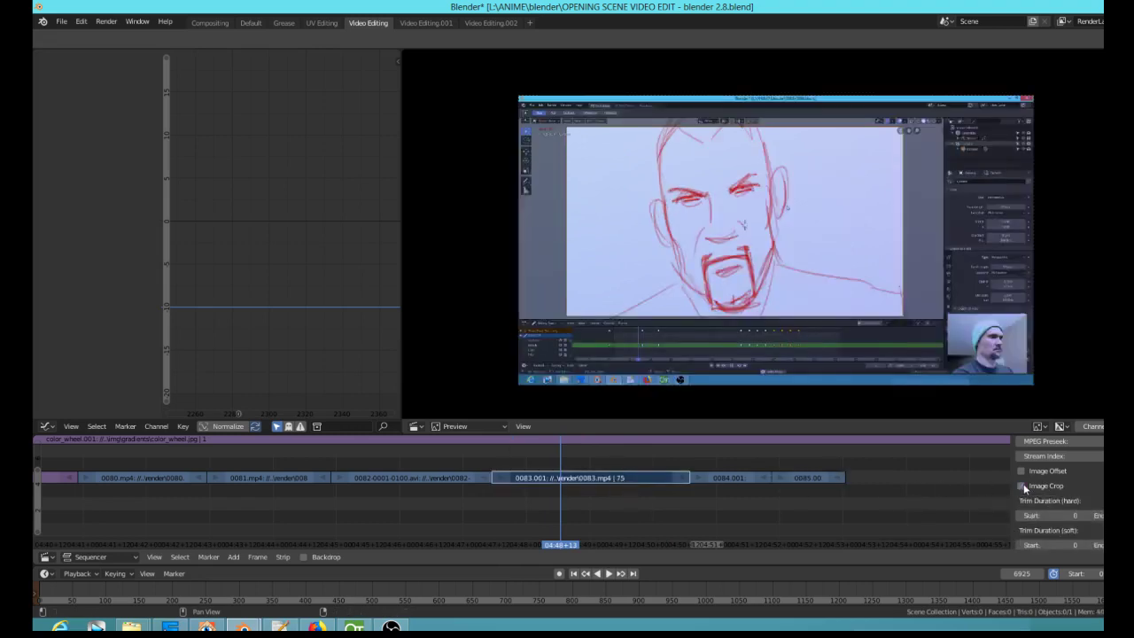
{"action": "mouse_move", "coordinate": [560, 507]}
{"action": "left_mouse_down"}
{"action": "mouse_move", "coordinate": [645, 509]}
{"action": "mouse_move", "coordinate": [582, 511]}
{"action": "left_mouse_up"}
{"action": "left_click", "coordinate": [1021, 485]}
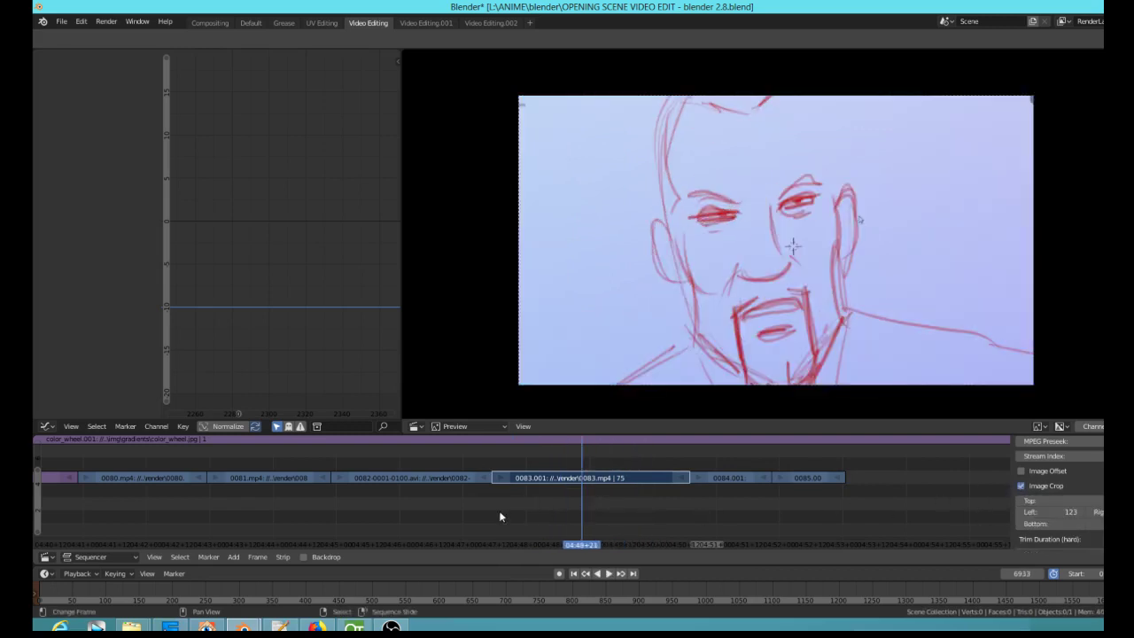
{"action": "left_click_drag", "start_coordinate": [1096, 501], "coordinate": [1096, 500]}
{"action": "mouse_move", "coordinate": [529, 514]}
{"action": "left_mouse_down"}
{"action": "mouse_move", "coordinate": [486, 504]}
{"action": "mouse_move", "coordinate": [640, 509]}
{"action": "mouse_move", "coordinate": [579, 506]}
{"action": "left_mouse_up"}
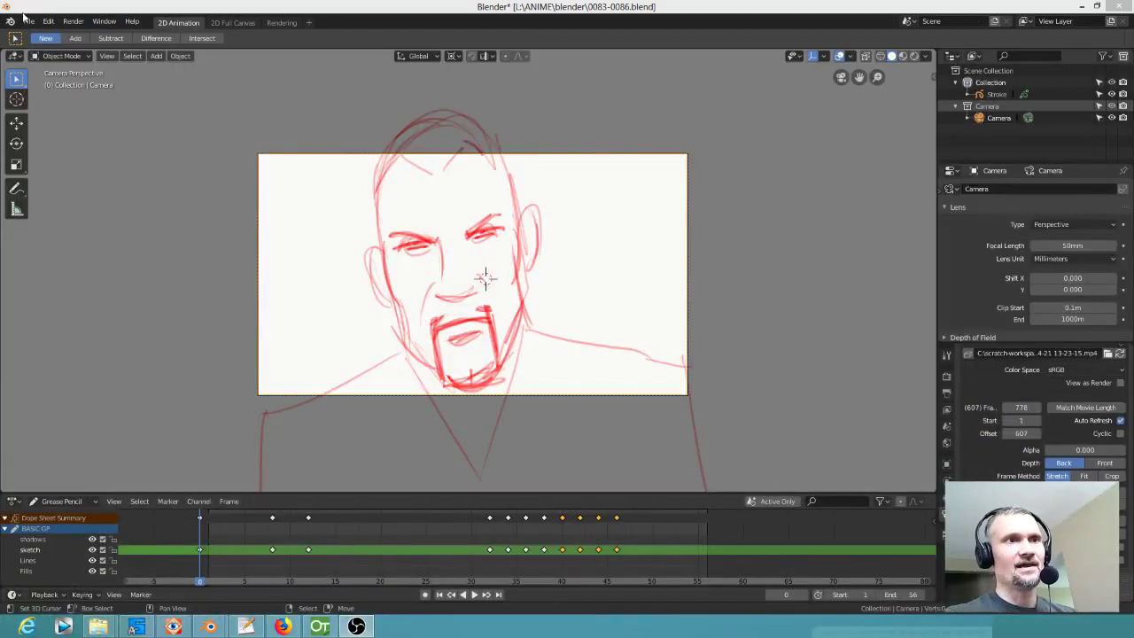
Step: Open 0084.blend from the recent files list
{"action": "left_click", "coordinate": [28, 21]}
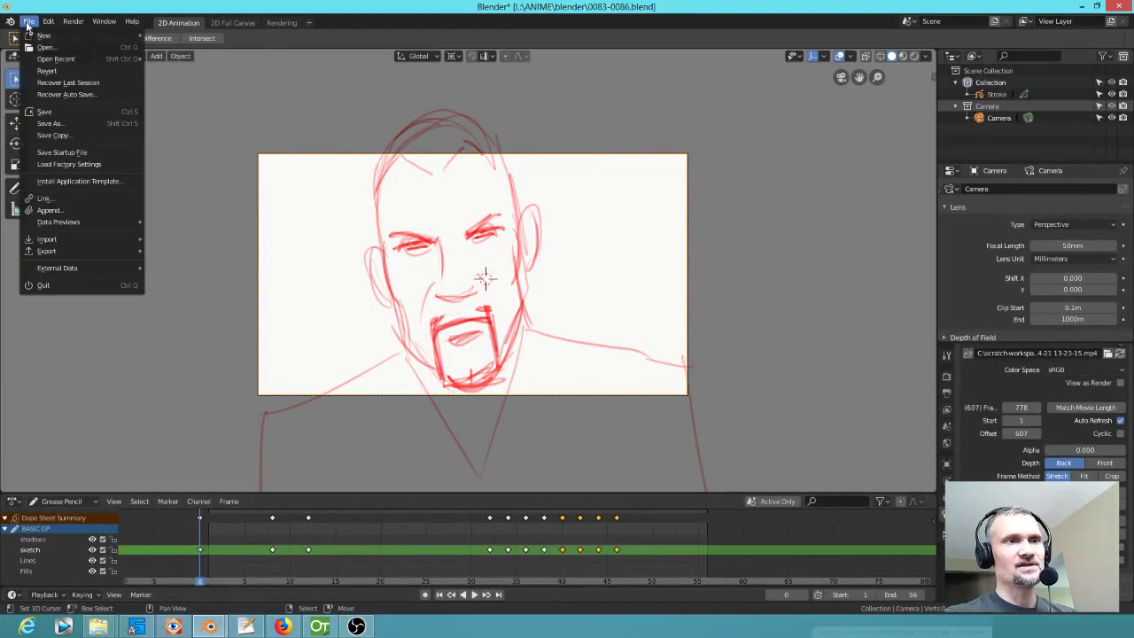
{"action": "mouse_move", "coordinate": [49, 59]}
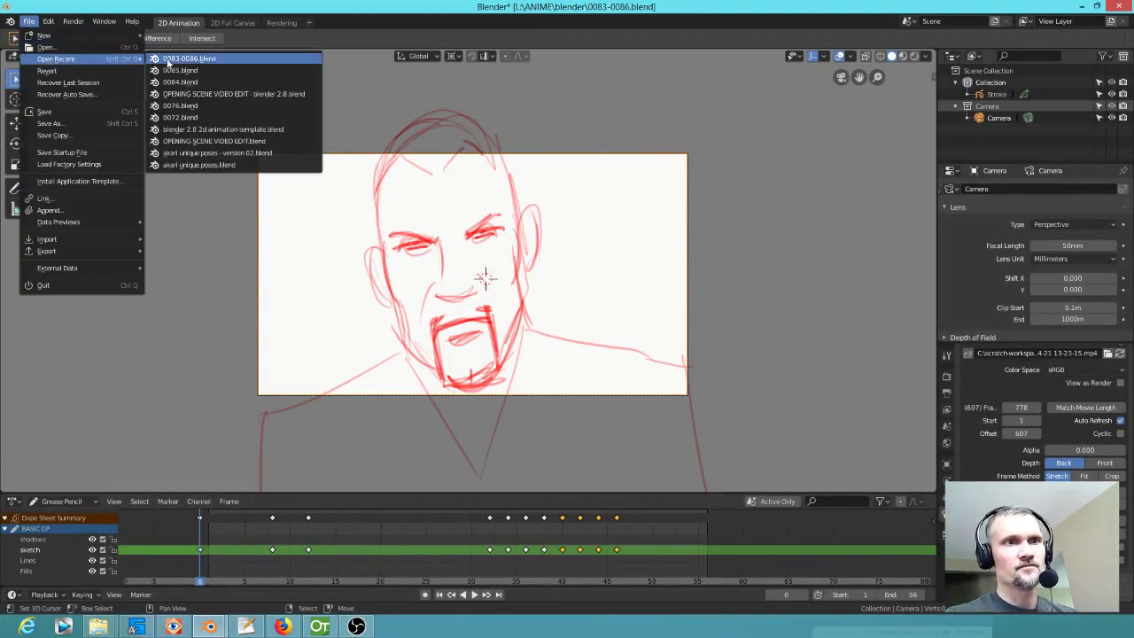
{"action": "left_click", "coordinate": [196, 82]}
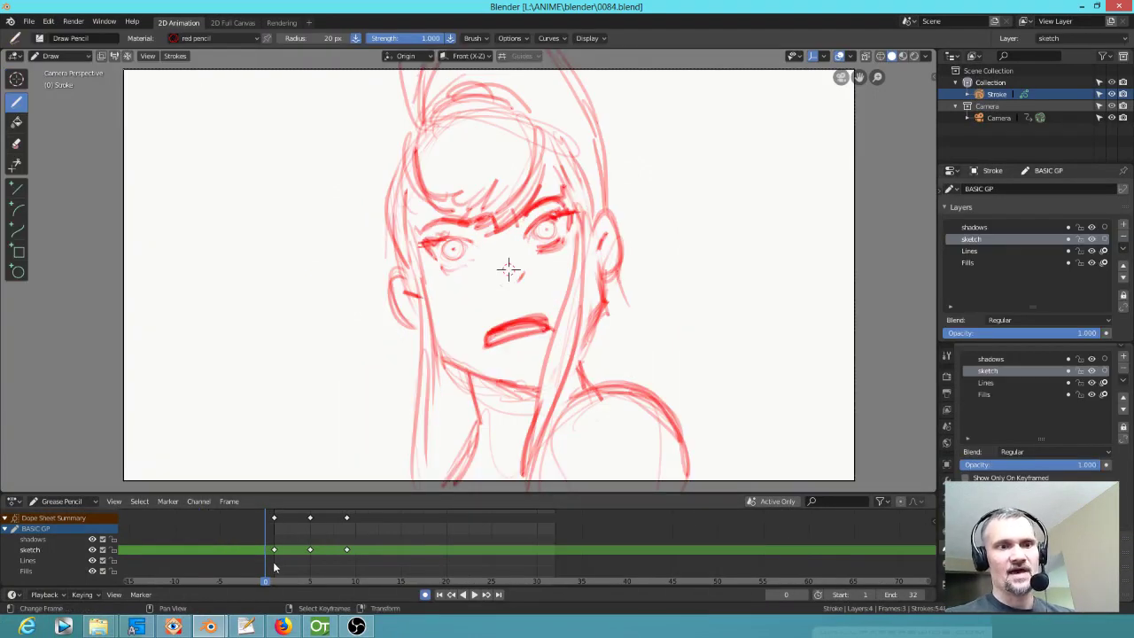
Step: Scrub the Dope Sheet through frames 0 to 12 to view the girl's red drawings
{"action": "mouse_move", "coordinate": [271, 575]}
{"action": "left_mouse_down"}
{"action": "mouse_move", "coordinate": [346, 571]}
{"action": "mouse_move", "coordinate": [211, 552]}
{"action": "left_mouse_up"}
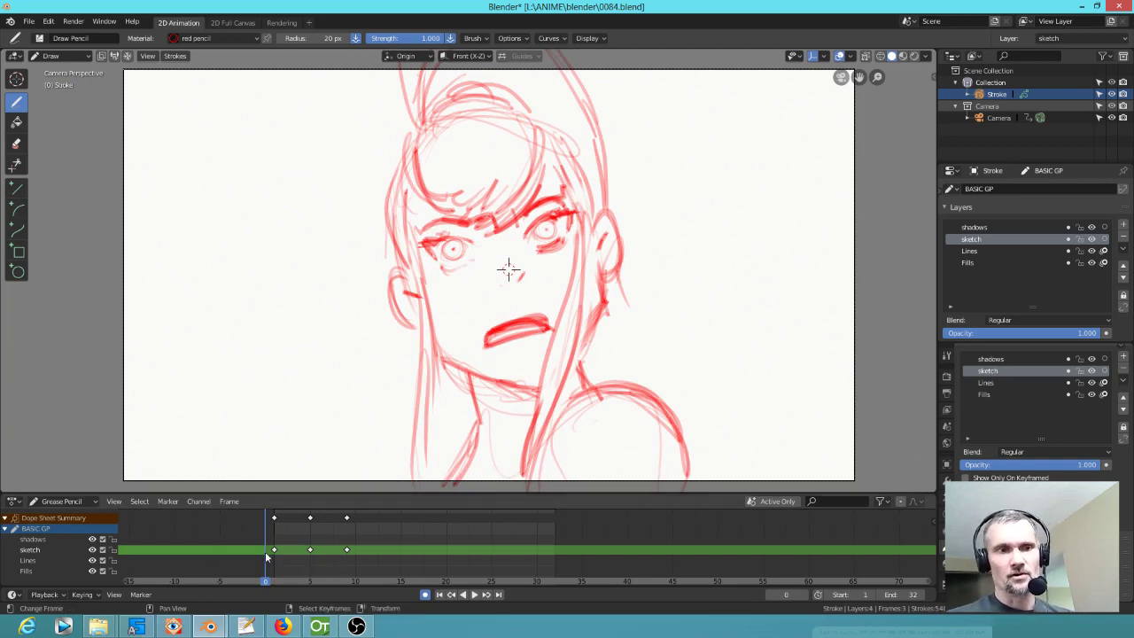
{"action": "mouse_move", "coordinate": [266, 556]}
{"action": "left_mouse_down"}
{"action": "mouse_move", "coordinate": [368, 566]}
{"action": "mouse_move", "coordinate": [239, 559]}
{"action": "left_mouse_up"}
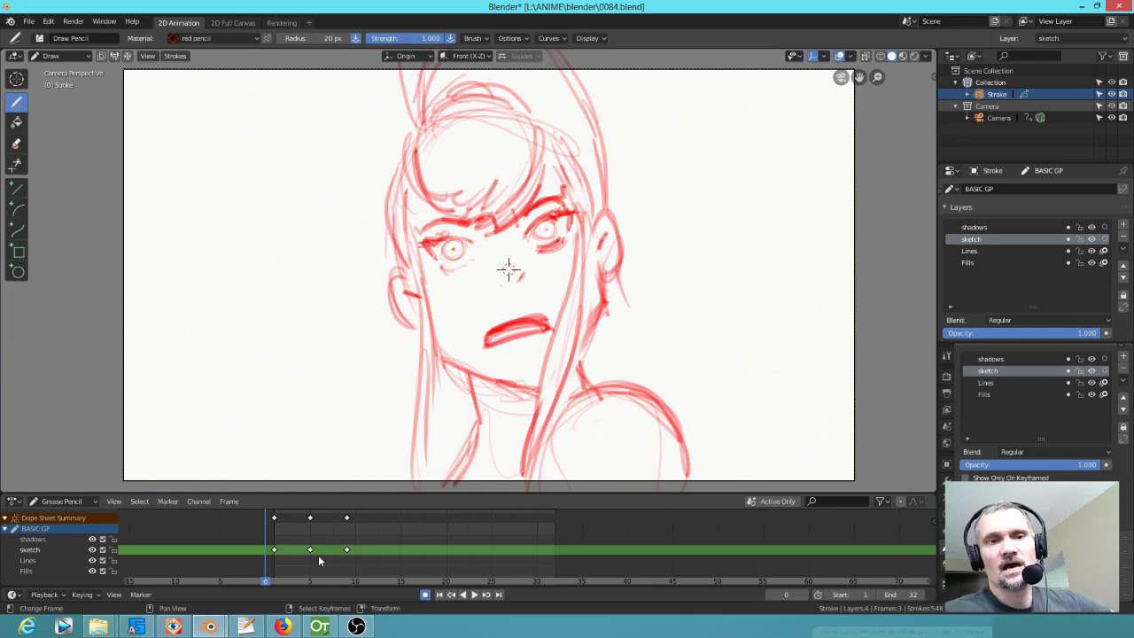
{"action": "mouse_move", "coordinate": [279, 578]}
{"action": "left_mouse_down"}
{"action": "mouse_move", "coordinate": [378, 582]}
{"action": "mouse_move", "coordinate": [235, 581]}
{"action": "mouse_move", "coordinate": [395, 580]}
{"action": "mouse_move", "coordinate": [246, 581]}
{"action": "left_mouse_up"}
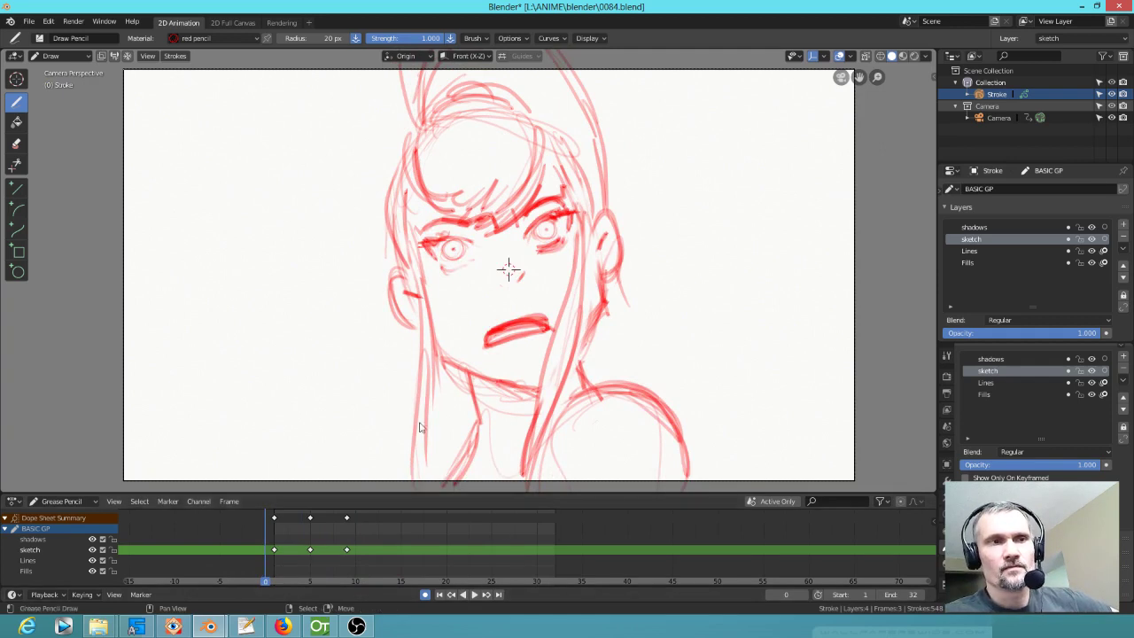
{"action": "left_click", "coordinate": [28, 21]}
Step: Open 0085.blend, scrub its early drawings, and play the hooded-figure animation once
{"action": "mouse_move", "coordinate": [56, 60]}
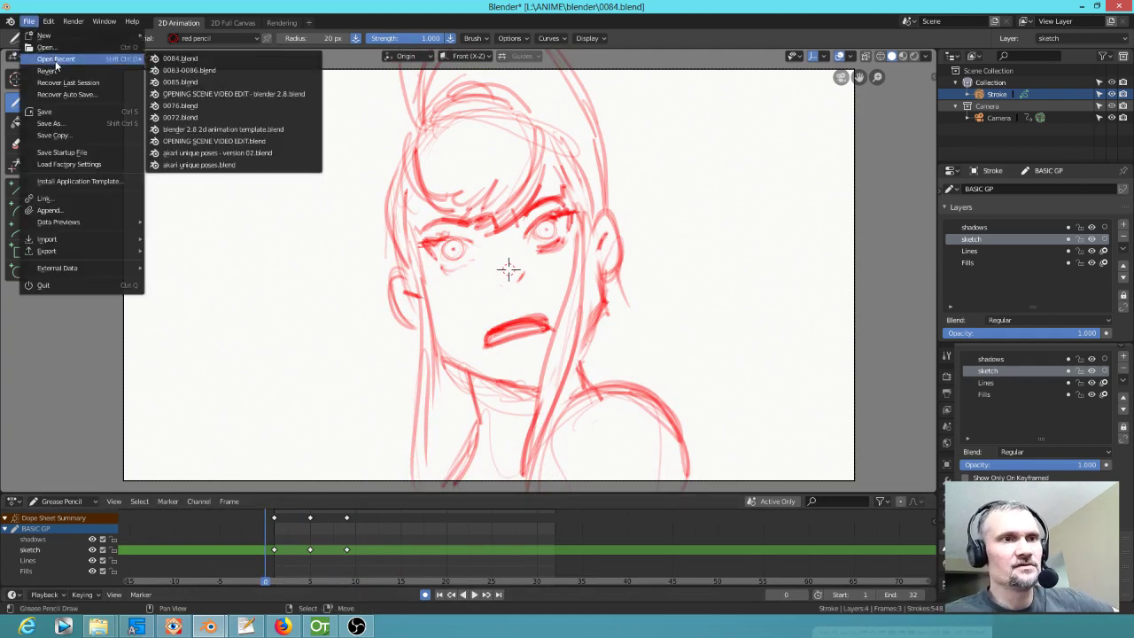
{"action": "left_click", "coordinate": [210, 83]}
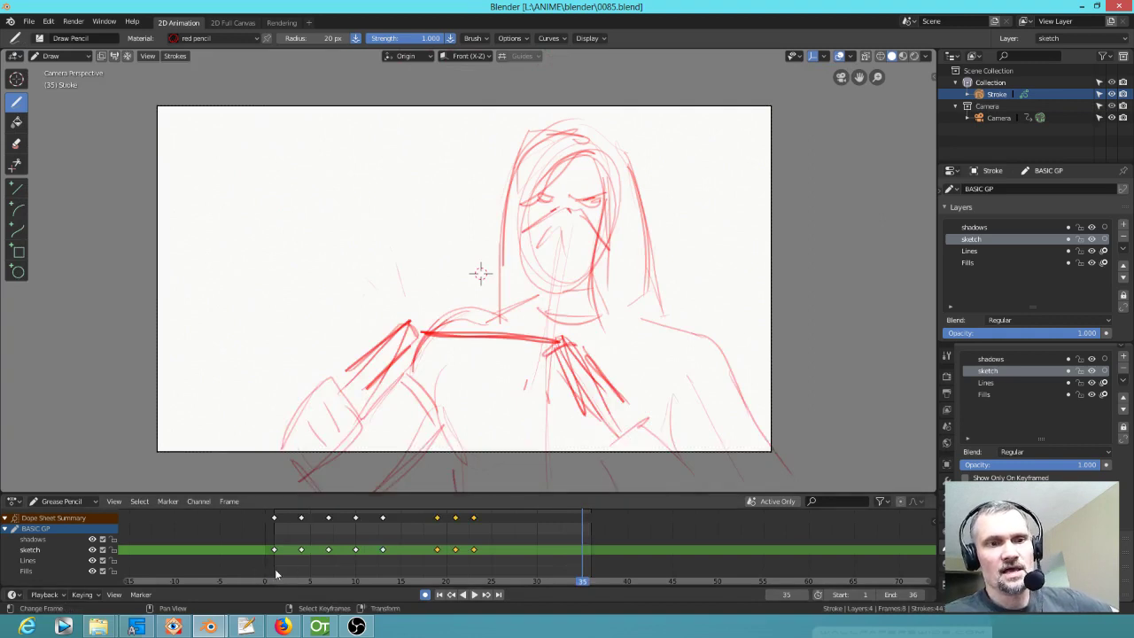
{"action": "mouse_move", "coordinate": [258, 568]}
{"action": "left_mouse_down"}
{"action": "mouse_move", "coordinate": [274, 575]}
{"action": "mouse_move", "coordinate": [283, 557]}
{"action": "mouse_move", "coordinate": [301, 558]}
{"action": "mouse_move", "coordinate": [268, 558]}
{"action": "mouse_move", "coordinate": [350, 565]}
{"action": "left_mouse_up"}
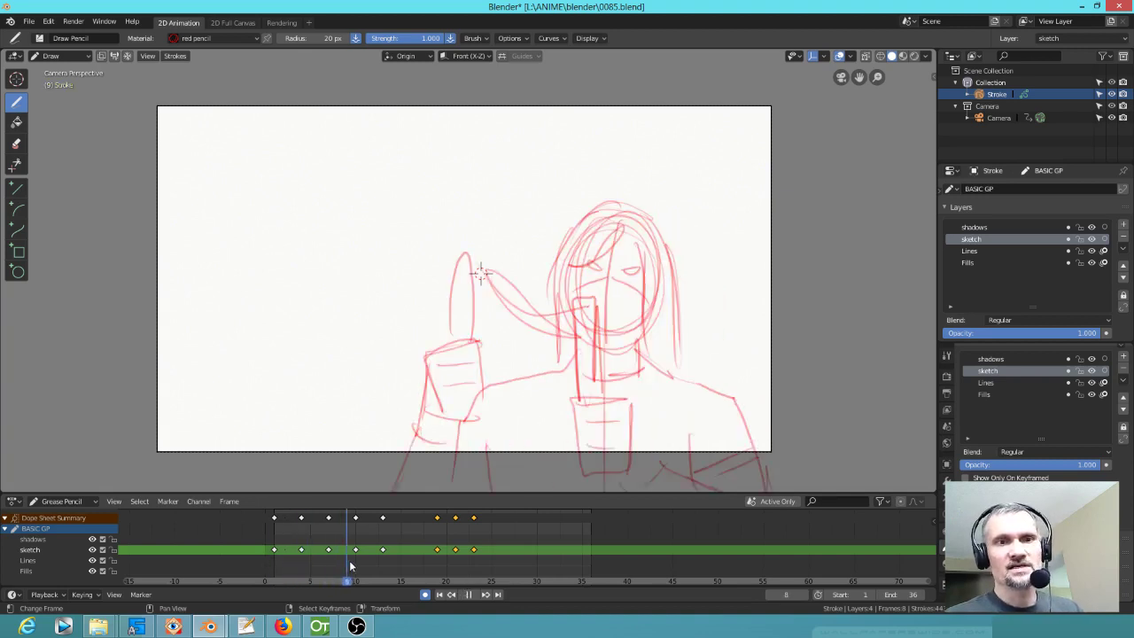
{"action": "key", "text": "space"}
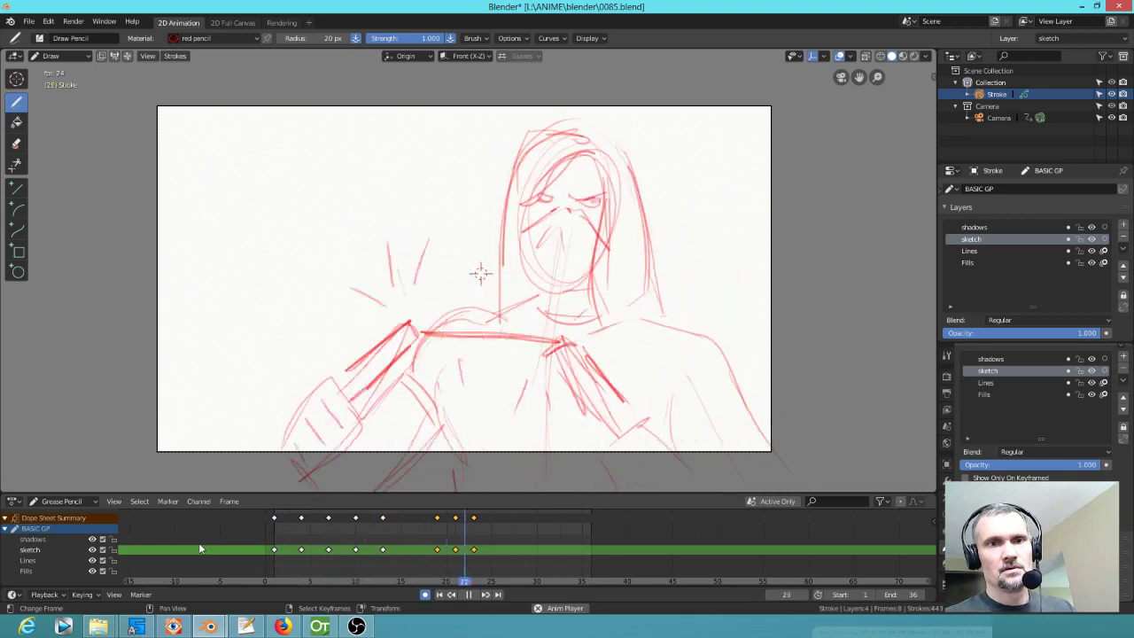
{"action": "key", "text": "space"}
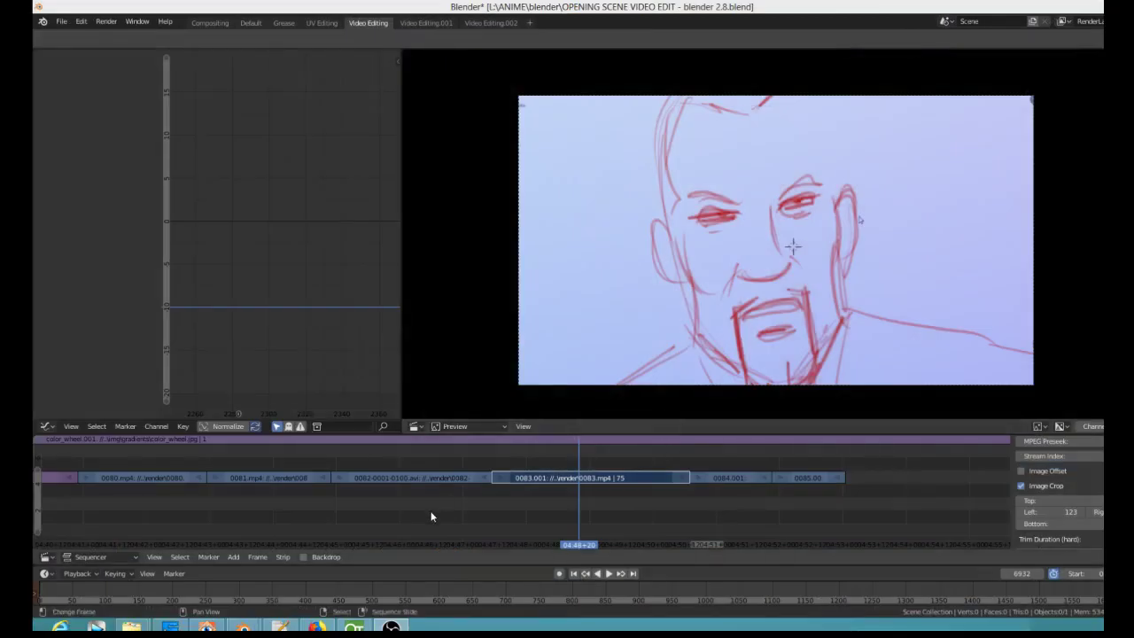
Step: Zoom out the Sequencer and move the playhead back past the dagger shot to the purple-haired character
{"action": "left_click", "coordinate": [431, 516]}
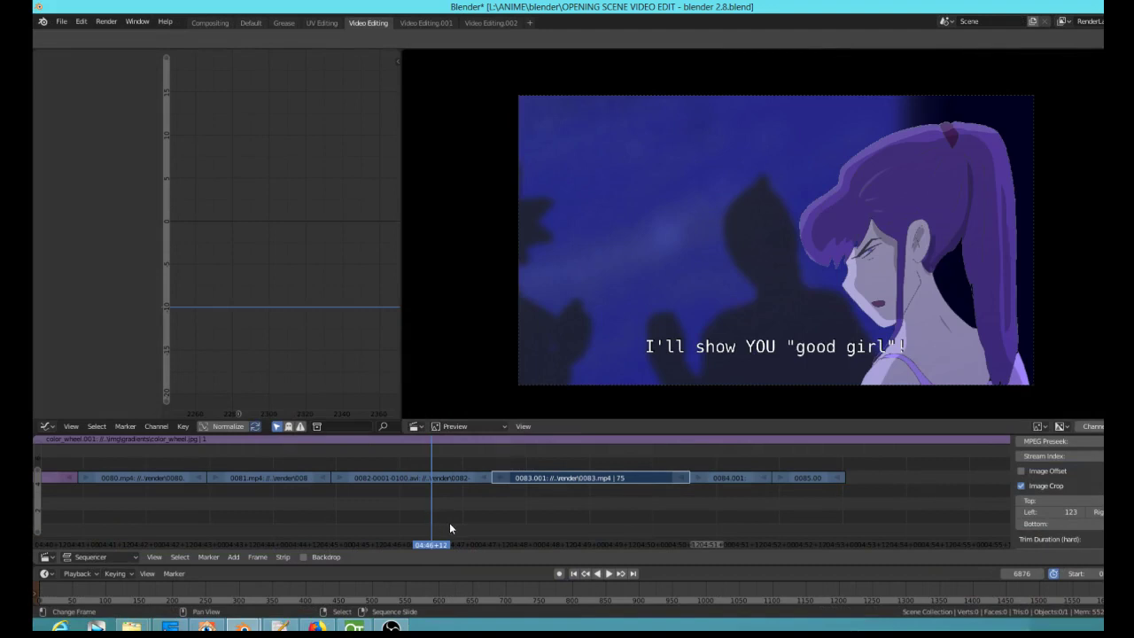
{"action": "scroll", "coordinate": [333, 518], "scroll_direction": "down", "scroll_amount": 3}
{"action": "scroll", "coordinate": [436, 522], "scroll_direction": "down", "scroll_amount": 2}
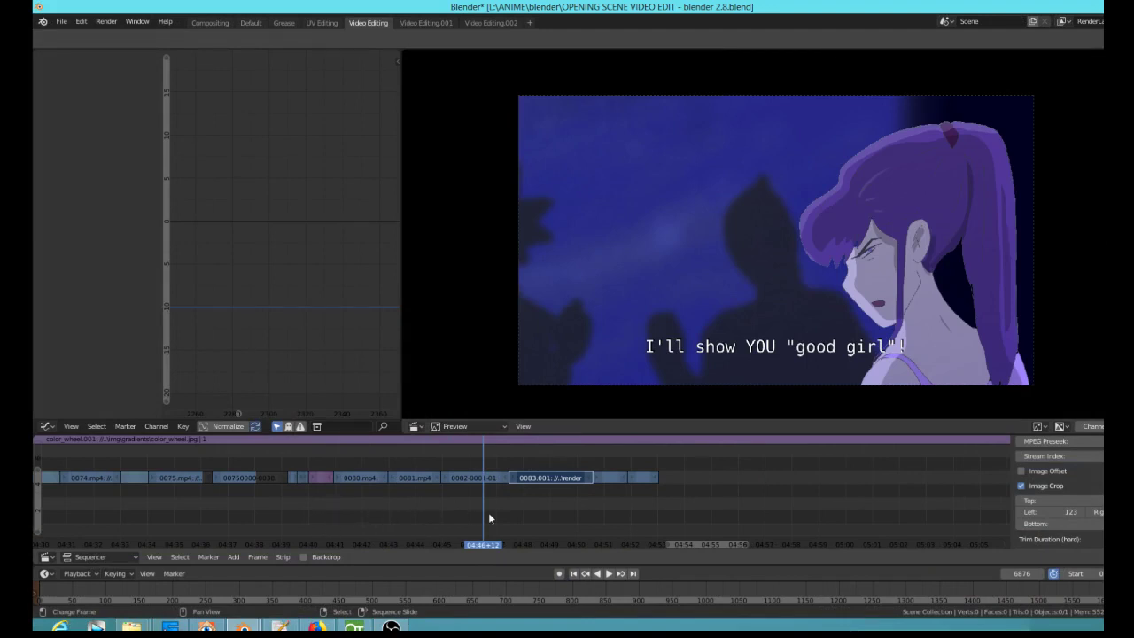
{"action": "left_click", "coordinate": [346, 513]}
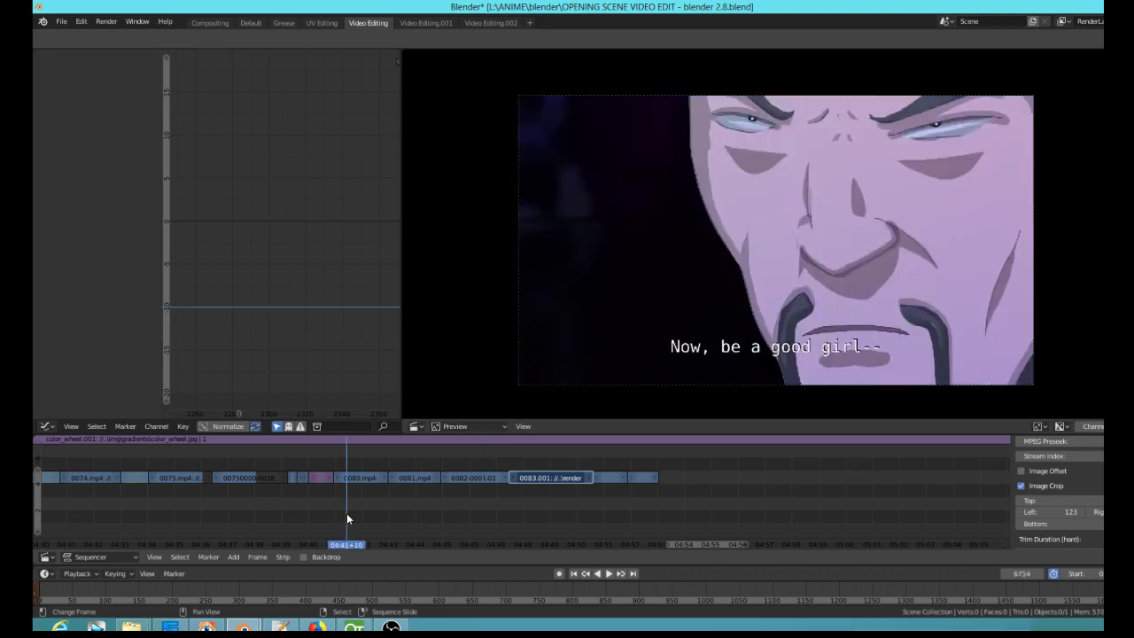
{"action": "left_click", "coordinate": [258, 513]}
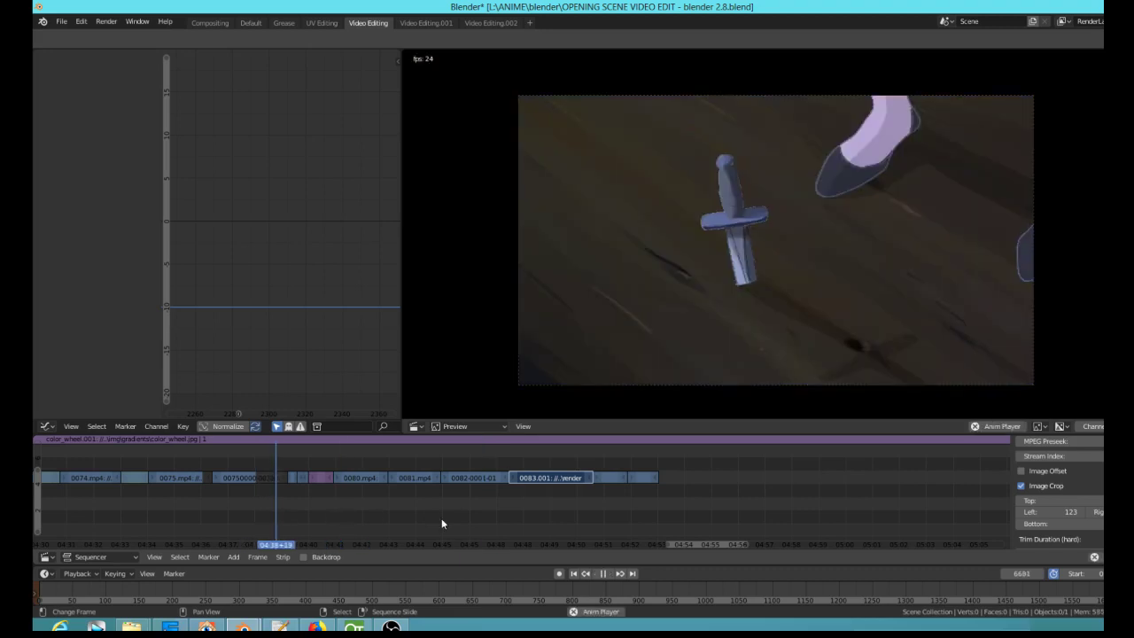
{"action": "left_click", "coordinate": [188, 517]}
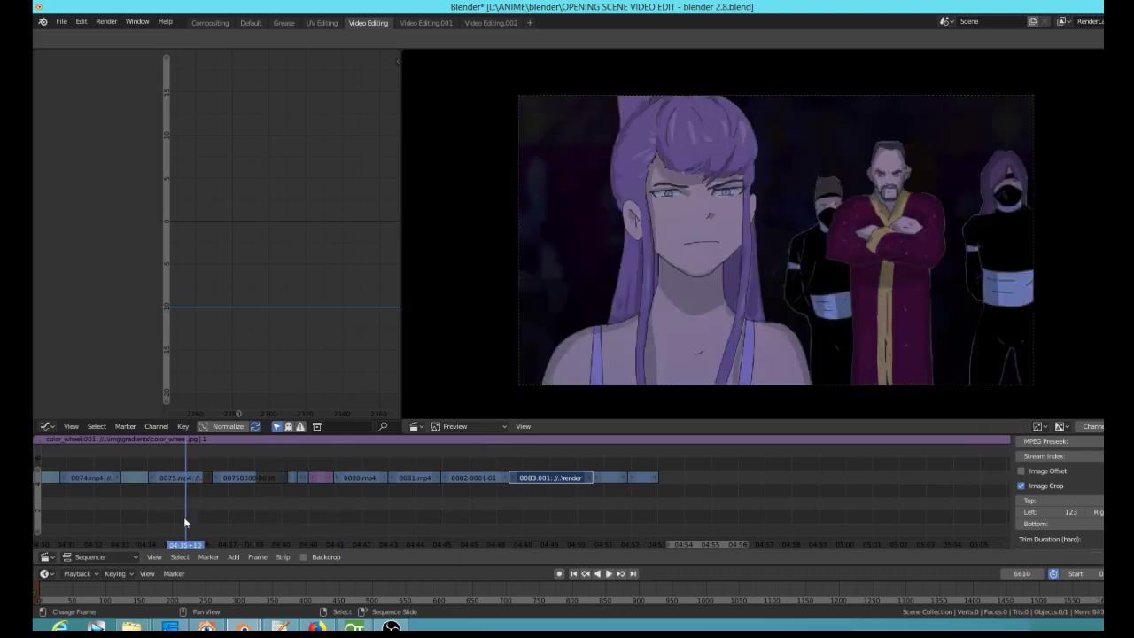
Step: Play the edit from that shot, then return to the anime scene before the sketch
{"action": "key", "text": "space"}
{"action": "key", "text": "space"}
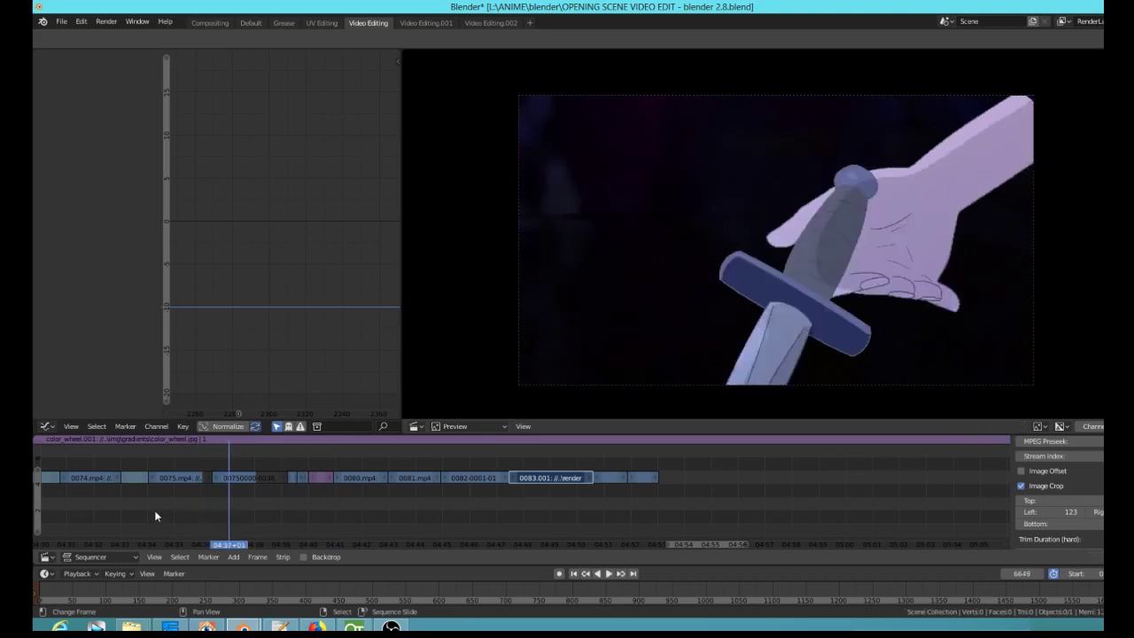
{"action": "left_click", "coordinate": [158, 514]}
{"action": "key", "text": "space"}
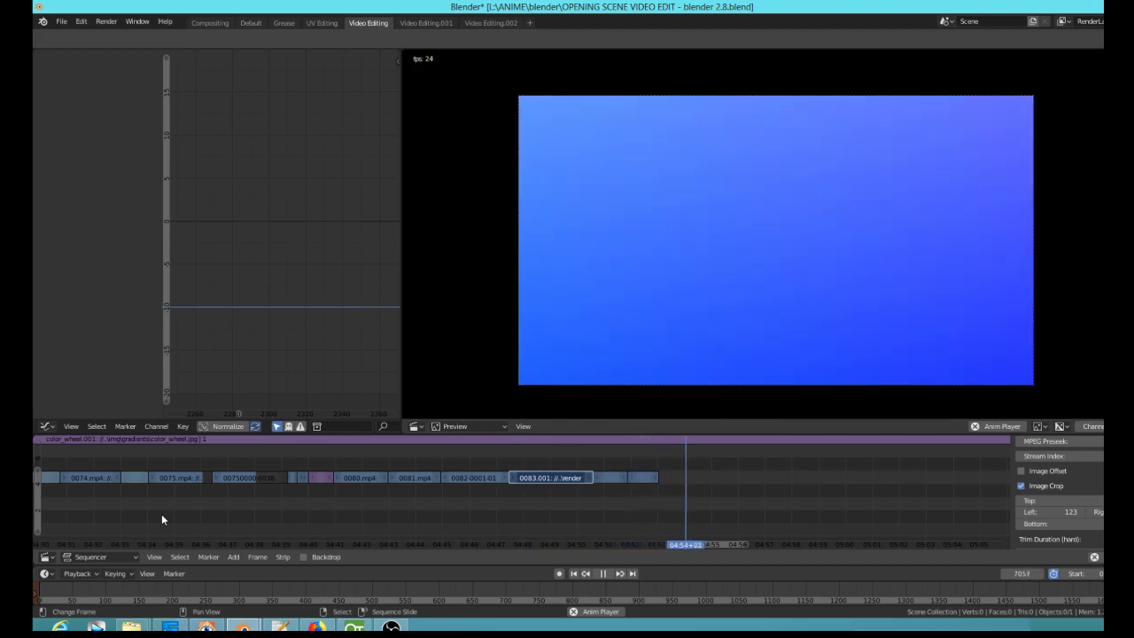
{"action": "left_click", "coordinate": [461, 499]}
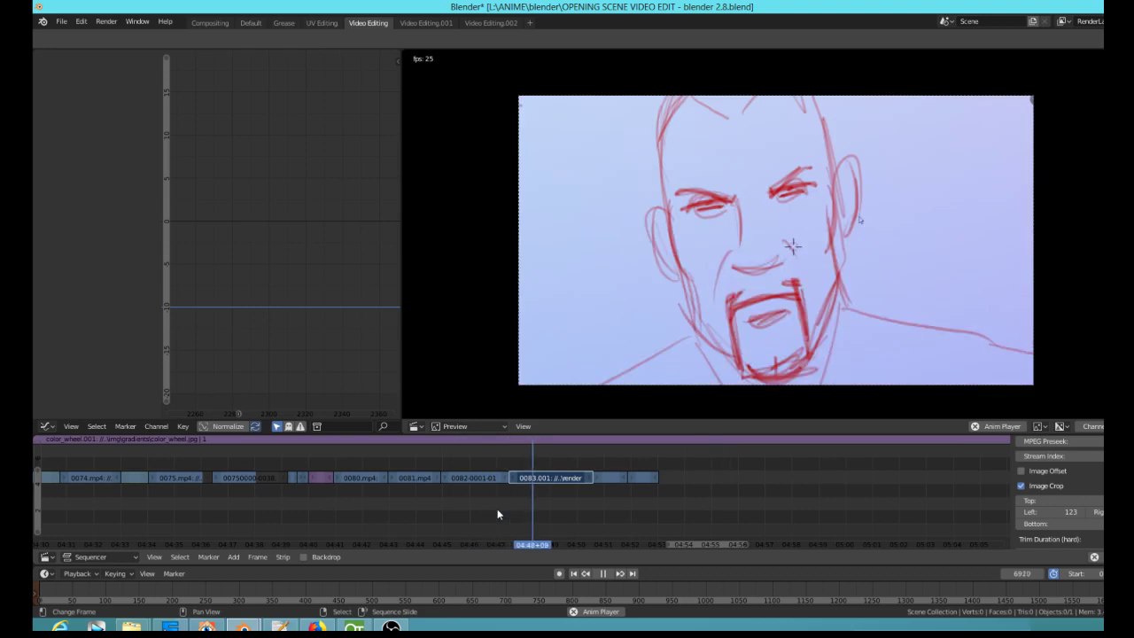
Step: Shift the 0083.001 strip later and play back from frame 6908 to check its timing
{"action": "key", "text": "space"}
{"action": "left_click", "coordinate": [518, 506]}
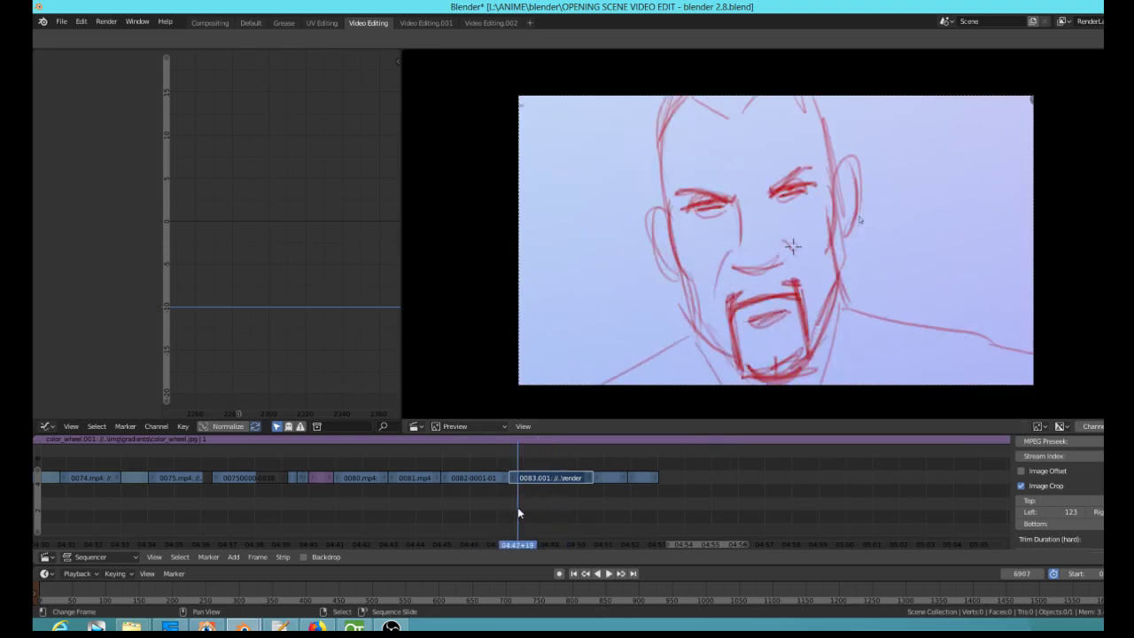
{"action": "scroll", "coordinate": [516, 507], "scroll_direction": "up", "scroll_amount": 4}
{"action": "left_click_drag", "start_coordinate": [504, 479], "coordinate": [532, 483]}
{"action": "key", "text": "space"}
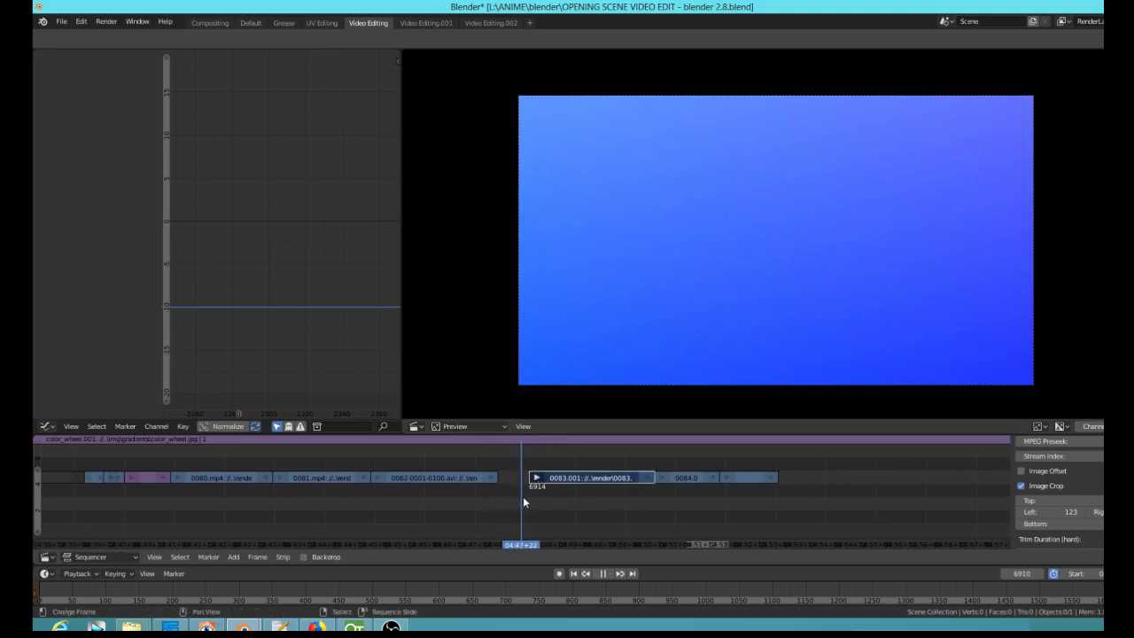
{"action": "left_click", "coordinate": [517, 502]}
{"action": "key", "text": "space"}
{"action": "mouse_move", "coordinate": [533, 478]}
{"action": "left_mouse_down"}
{"action": "mouse_move", "coordinate": [551, 478]}
{"action": "mouse_move", "coordinate": [506, 503]}
{"action": "left_mouse_up"}
{"action": "left_click", "coordinate": [551, 477]}
{"action": "key", "text": "space"}
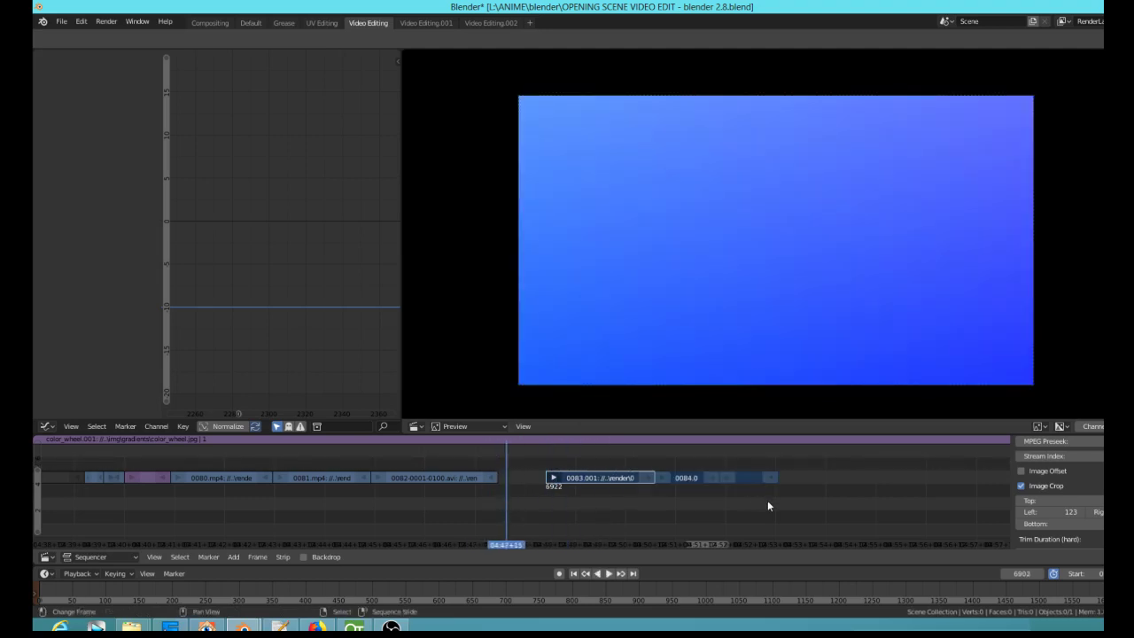
Step: Slide the 0083.001 and 0084 strips earlier to butt against the 0082 clip at frame 6899
{"action": "key", "text": "g"}
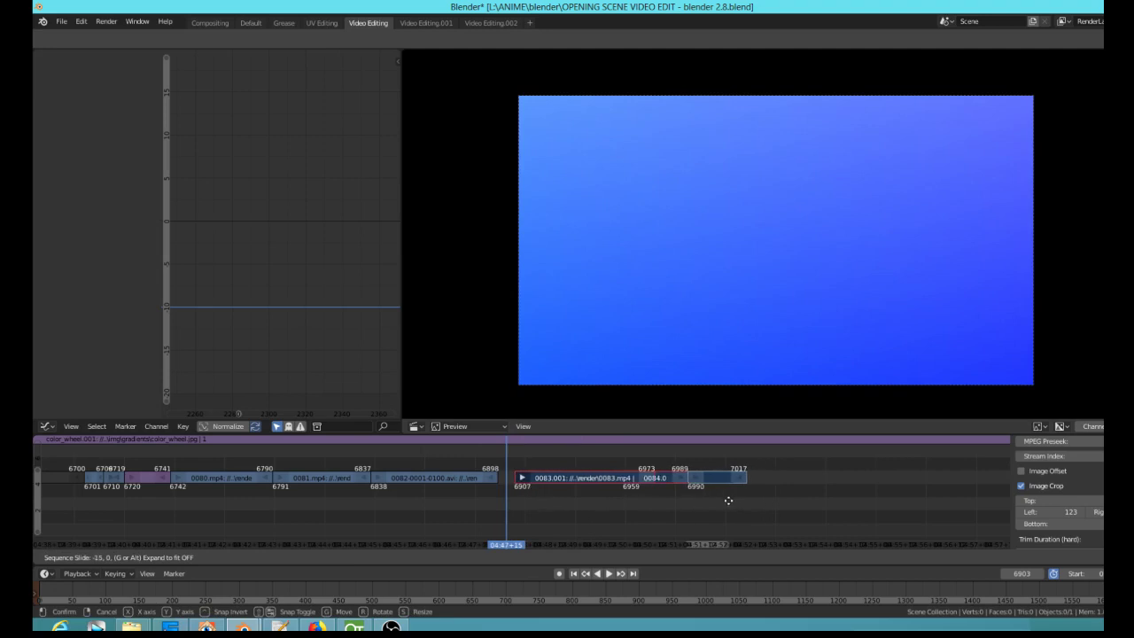
{"action": "right_click", "coordinate": [699, 503]}
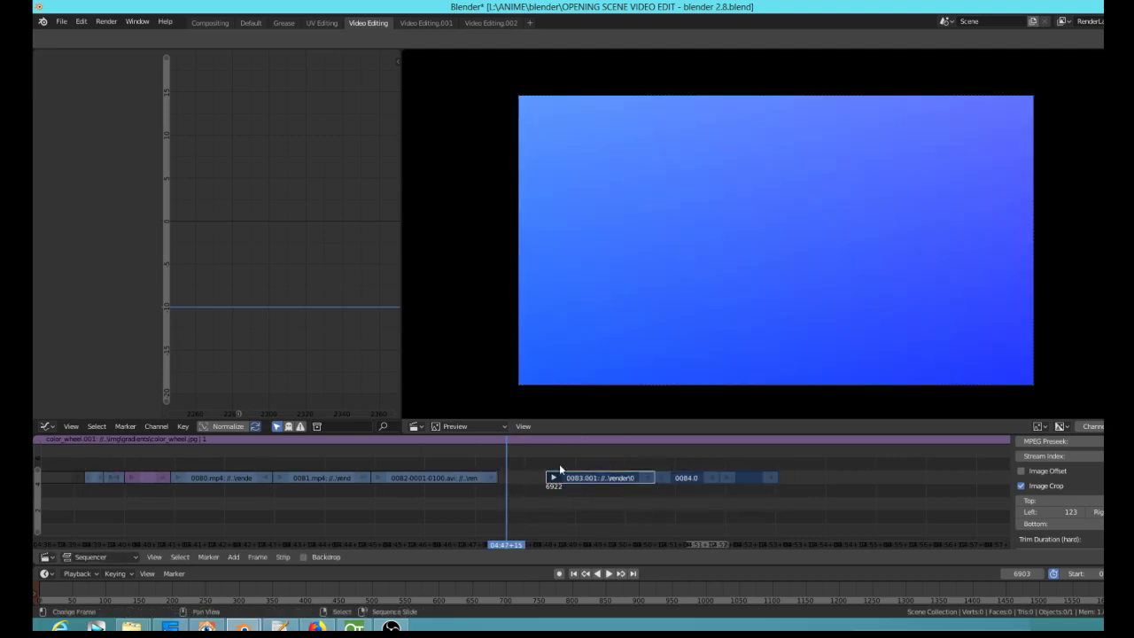
{"action": "left_click_drag", "start_coordinate": [524, 465], "coordinate": [803, 503]}
{"action": "key", "text": "g"}
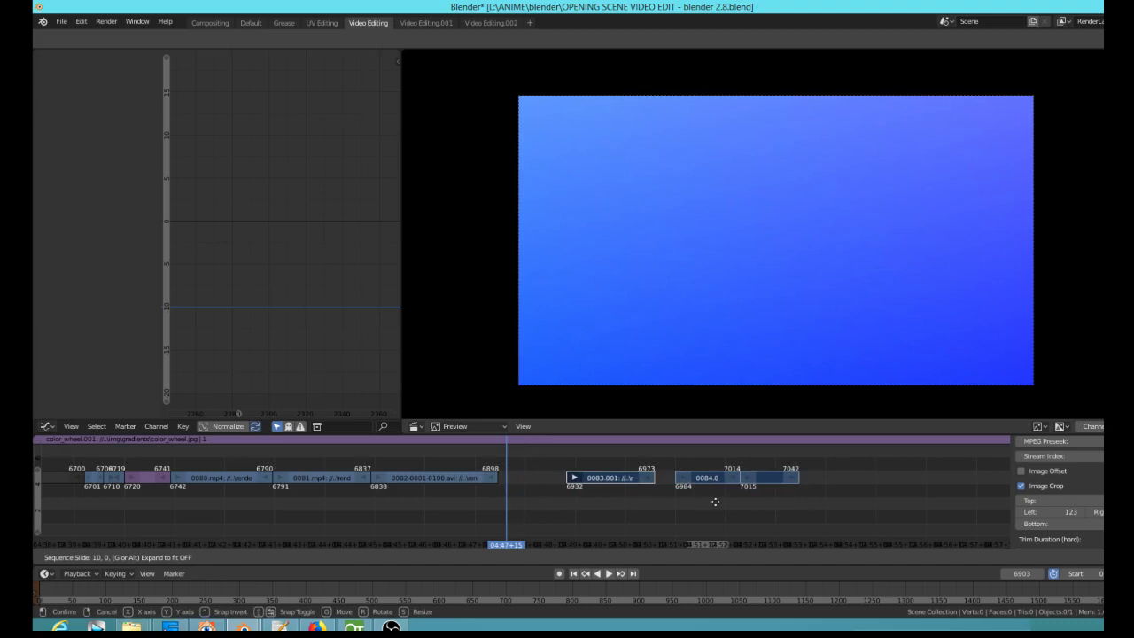
{"action": "left_click", "coordinate": [666, 504]}
{"action": "left_click_drag", "start_coordinate": [607, 483], "coordinate": [542, 479]}
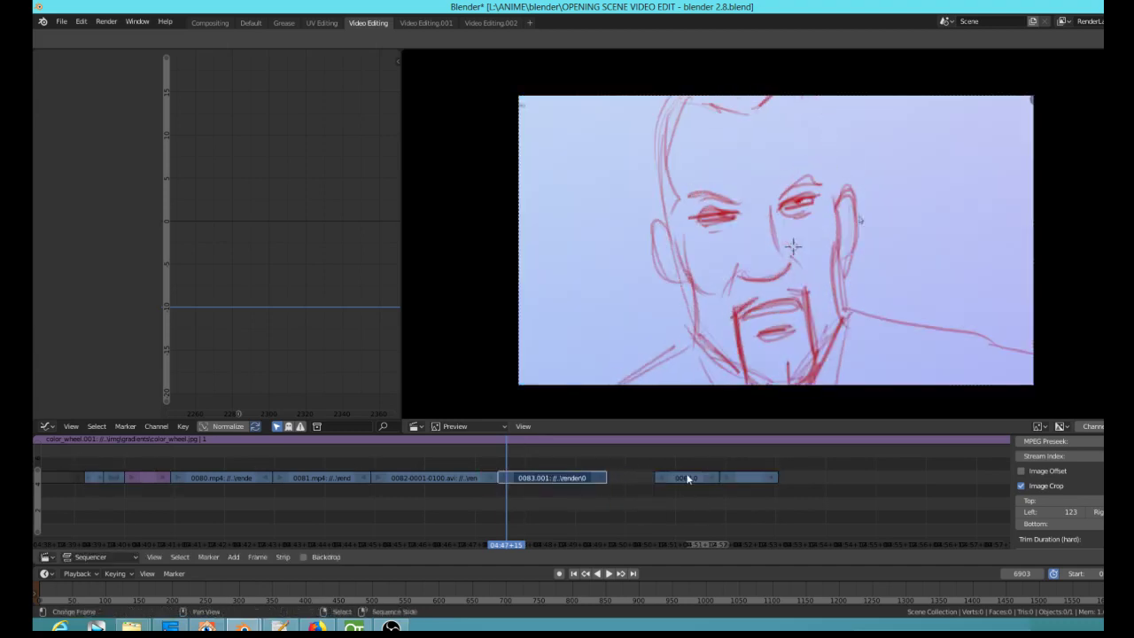
{"action": "left_click_drag", "start_coordinate": [687, 478], "coordinate": [617, 482]}
{"action": "left_click_drag", "start_coordinate": [743, 477], "coordinate": [671, 479]}
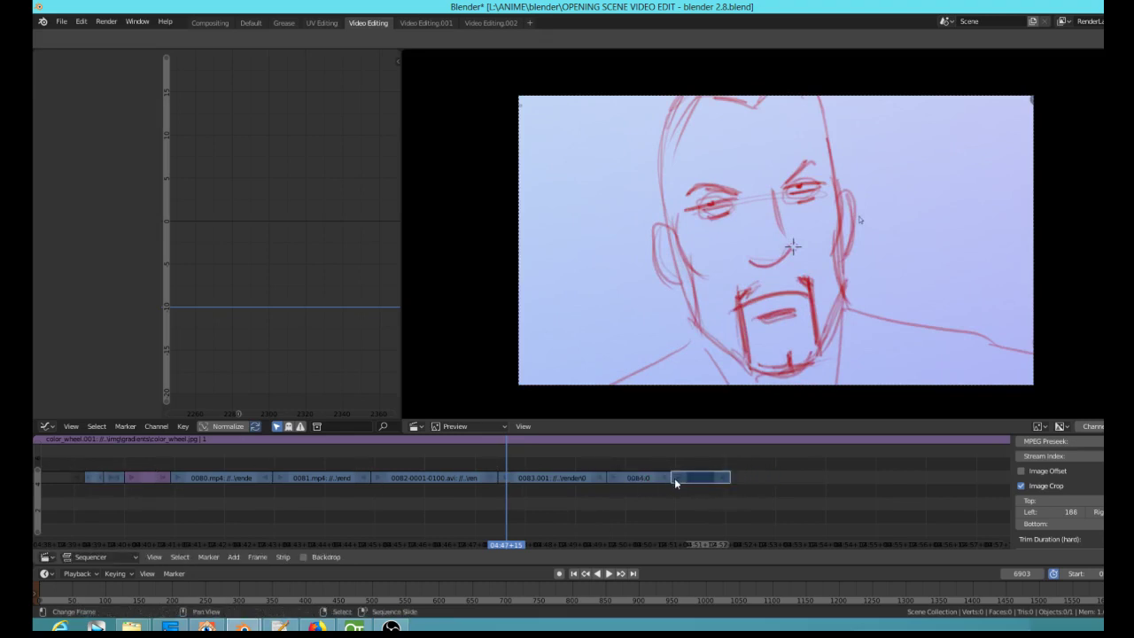
{"action": "left_click", "coordinate": [429, 503]}
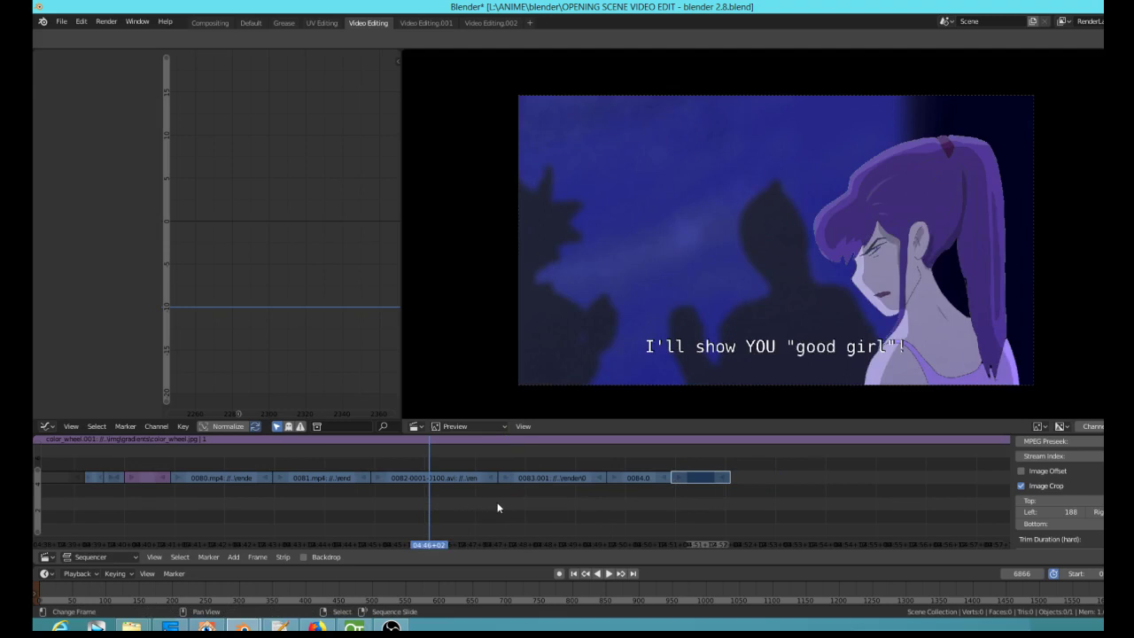
{"action": "left_click", "coordinate": [381, 510]}
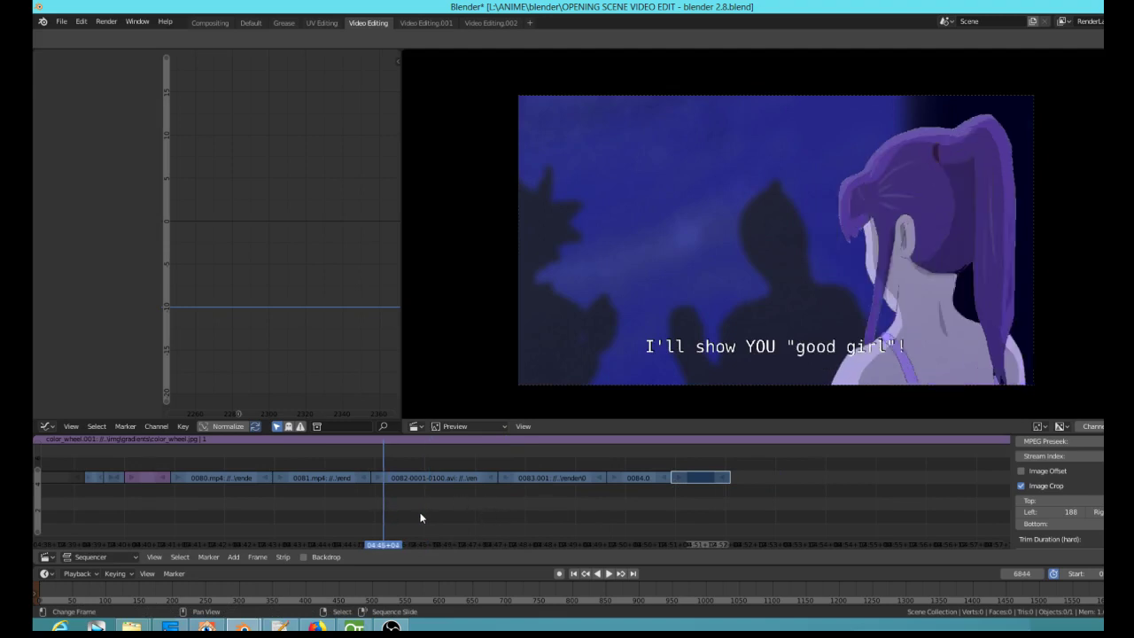
{"action": "key", "text": "space"}
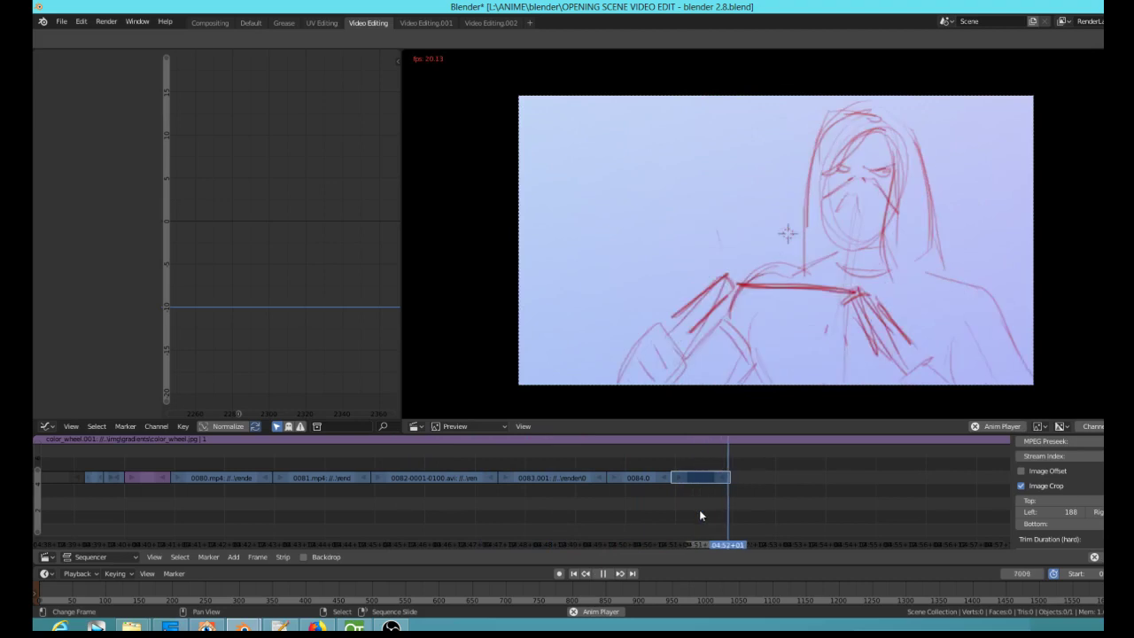
{"action": "scroll", "coordinate": [293, 510], "scroll_direction": "down", "scroll_amount": 1}
{"action": "left_click", "coordinate": [295, 510]}
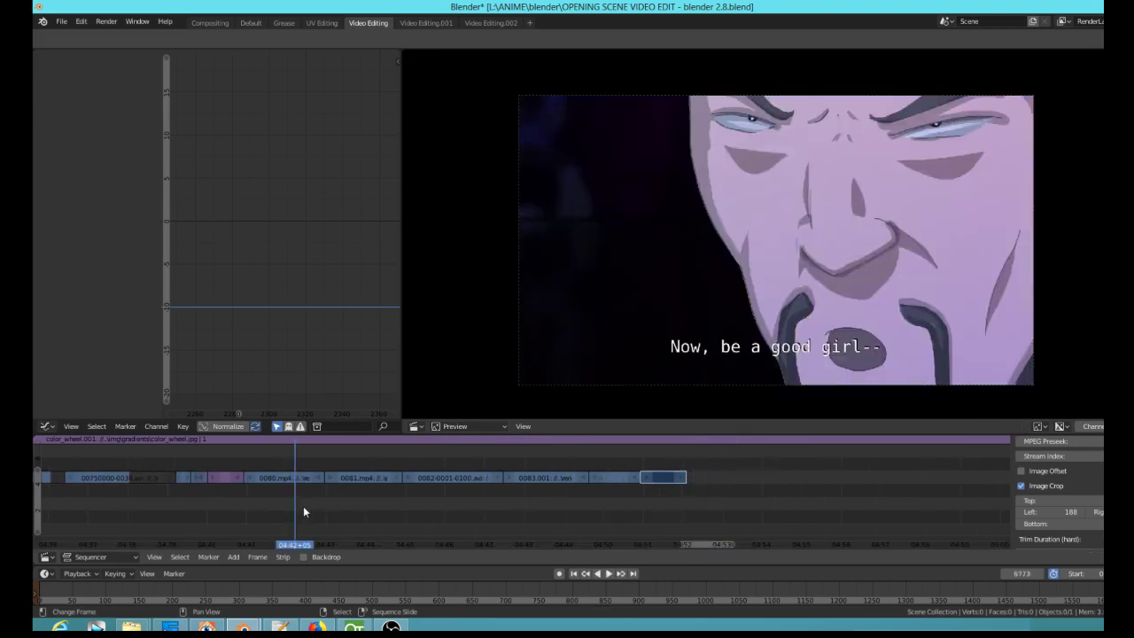
{"action": "key", "text": "space"}
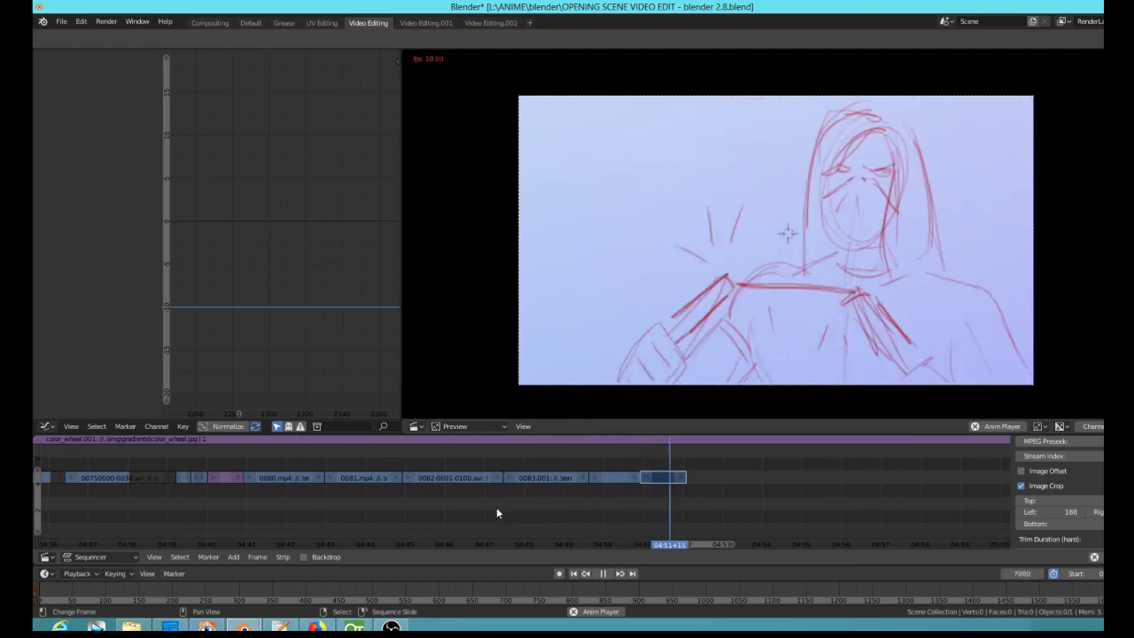
{"action": "key", "text": "space"}
{"action": "left_click", "coordinate": [481, 504]}
{"action": "key", "text": "space"}
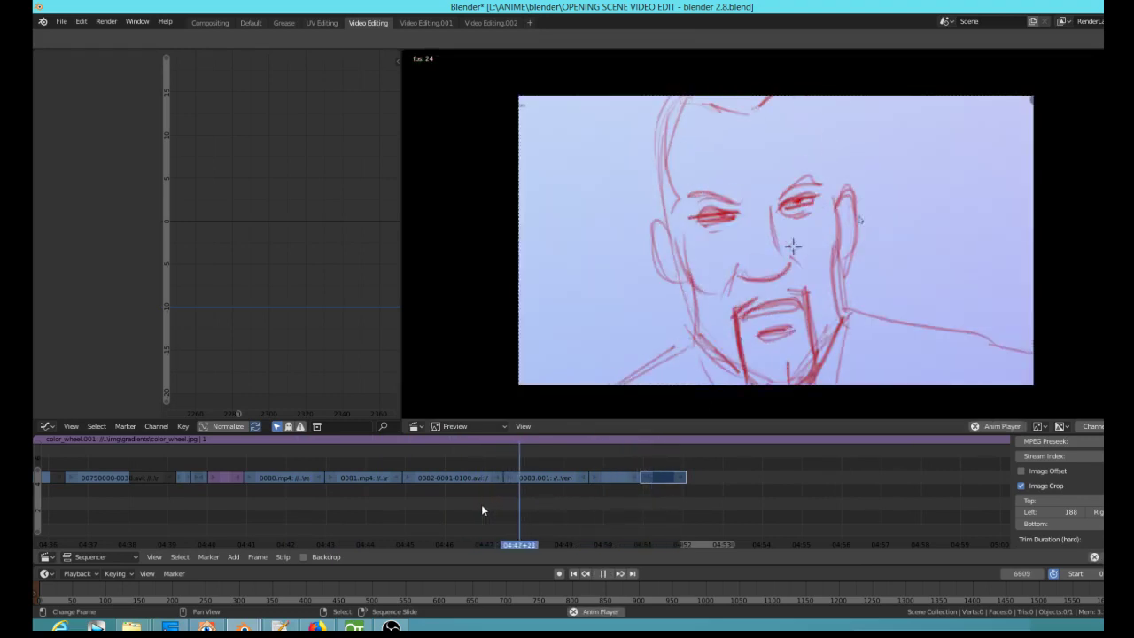
{"action": "scroll", "coordinate": [487, 509], "scroll_direction": "down", "scroll_amount": 2}
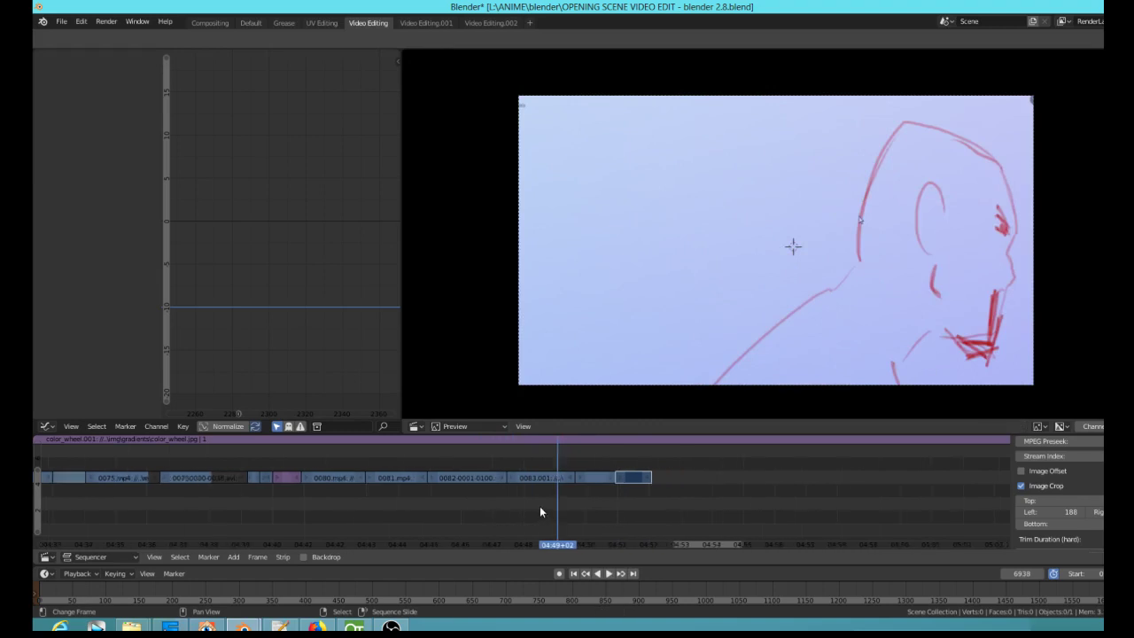
{"action": "key", "text": "space"}
{"action": "left_click_drag", "start_coordinate": [539, 506], "coordinate": [443, 510]}
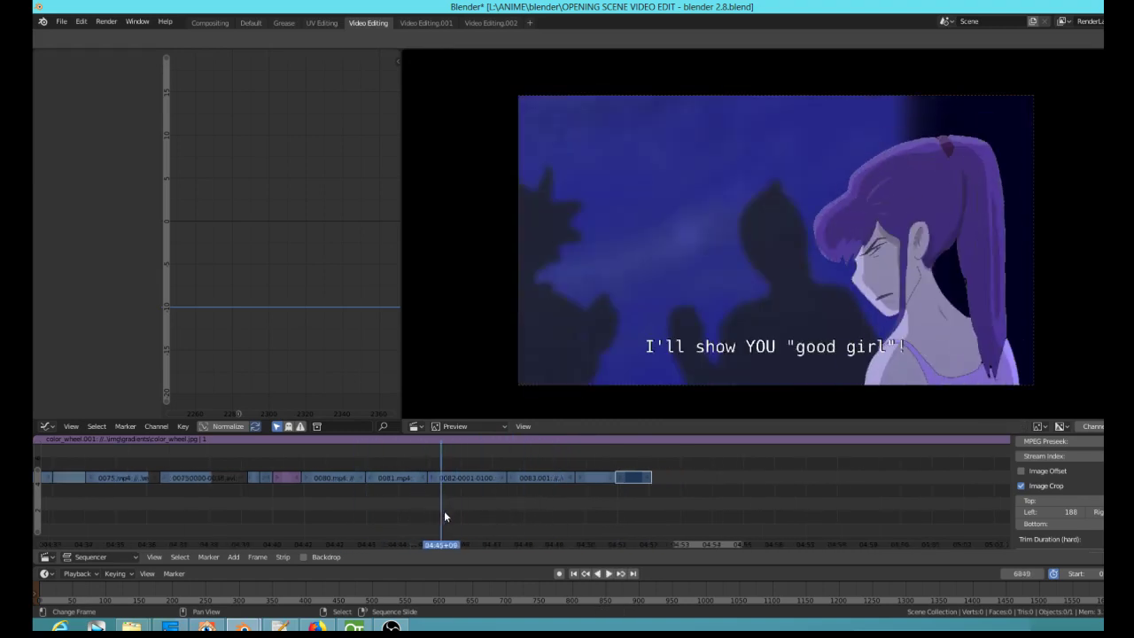
{"action": "middle_click_drag", "start_coordinate": [444, 510], "coordinate": [607, 507]}
{"action": "left_click_drag", "start_coordinate": [607, 507], "coordinate": [151, 484]}
{"action": "middle_click_drag", "start_coordinate": [246, 511], "coordinate": [438, 511]}
Step: Scrub the sequencer past the ninja shot into the red sketch frames and play them
{"action": "left_click_drag", "start_coordinate": [184, 513], "coordinate": [815, 546]}
{"action": "middle_click_drag", "start_coordinate": [815, 532], "coordinate": [499, 512]}
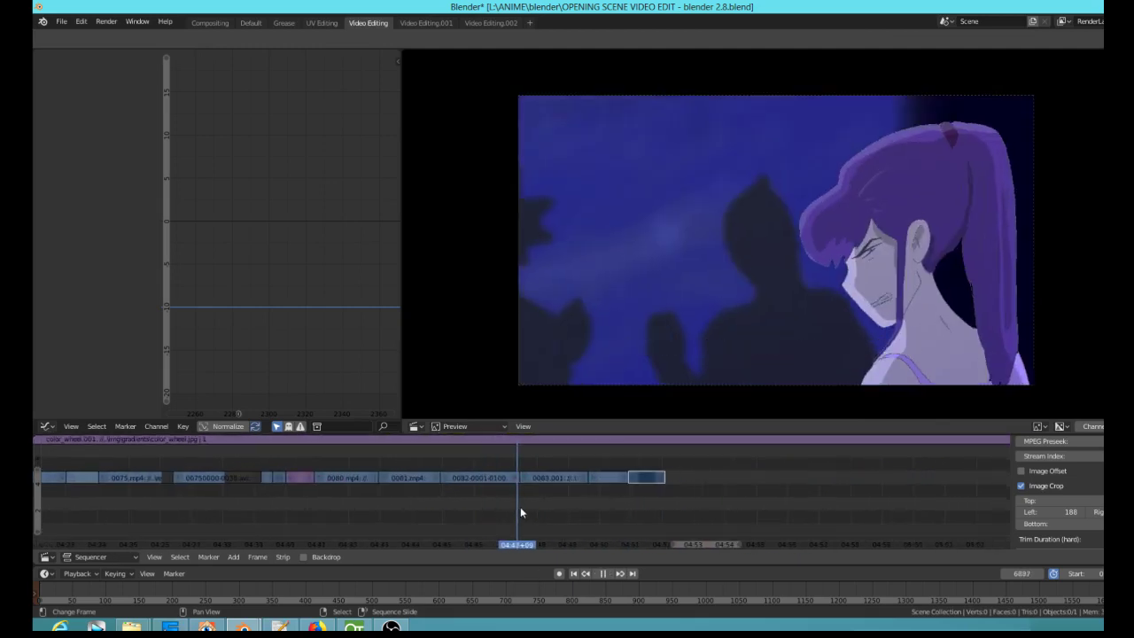
{"action": "mouse_move", "coordinate": [521, 512]}
{"action": "left_mouse_down"}
{"action": "mouse_move", "coordinate": [610, 522]}
{"action": "mouse_move", "coordinate": [518, 525]}
{"action": "mouse_move", "coordinate": [510, 512]}
{"action": "left_mouse_up"}
{"action": "key", "text": "space"}
{"action": "key", "text": "space"}
Step: Scrub the shouting man sketch frames and replay the final sketch shot
{"action": "key", "text": "space"}
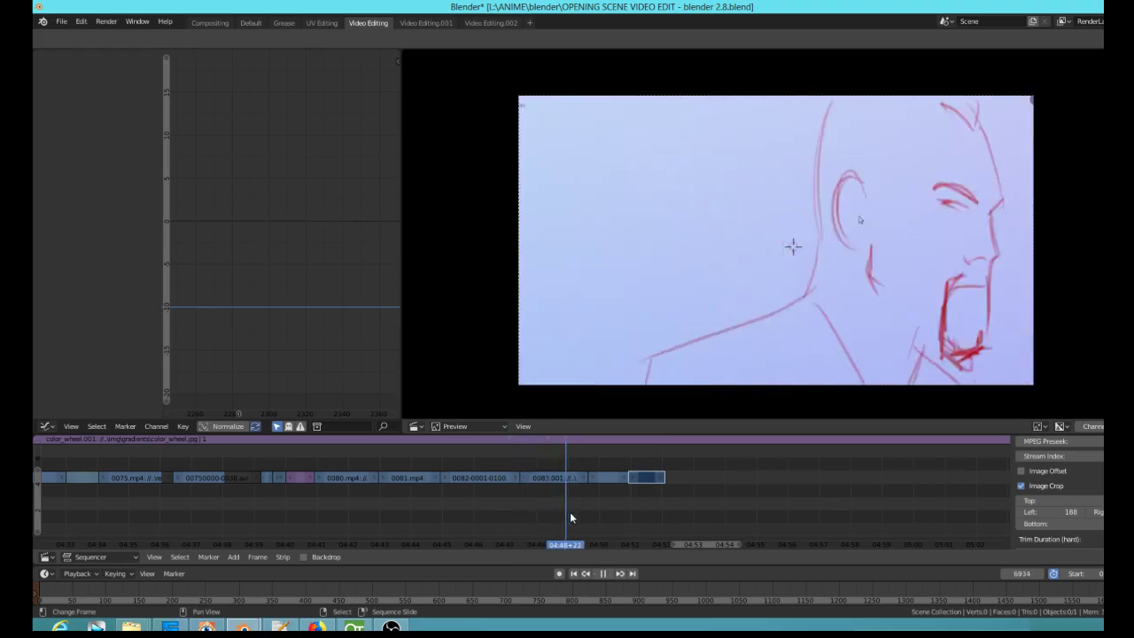
{"action": "mouse_move", "coordinate": [584, 520]}
{"action": "left_mouse_down"}
{"action": "mouse_move", "coordinate": [531, 519]}
{"action": "mouse_move", "coordinate": [670, 514]}
{"action": "mouse_move", "coordinate": [609, 513]}
{"action": "mouse_move", "coordinate": [660, 522]}
{"action": "left_mouse_up"}
{"action": "key", "text": "space"}
{"action": "key", "text": "space"}
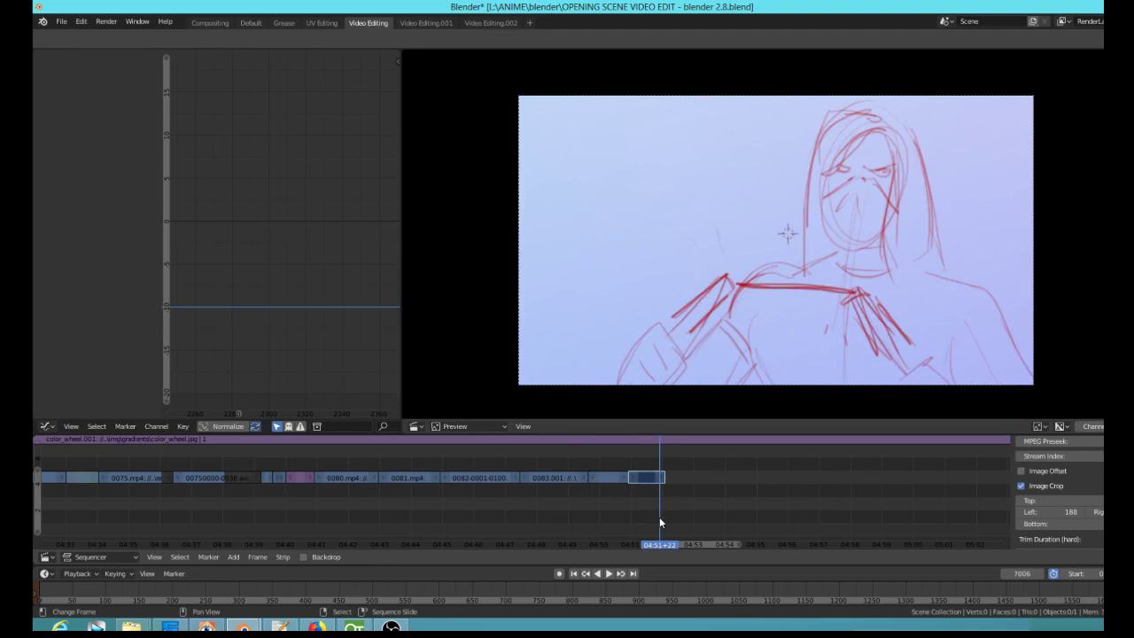
{"action": "left_click", "coordinate": [600, 513]}
{"action": "key", "text": "space"}
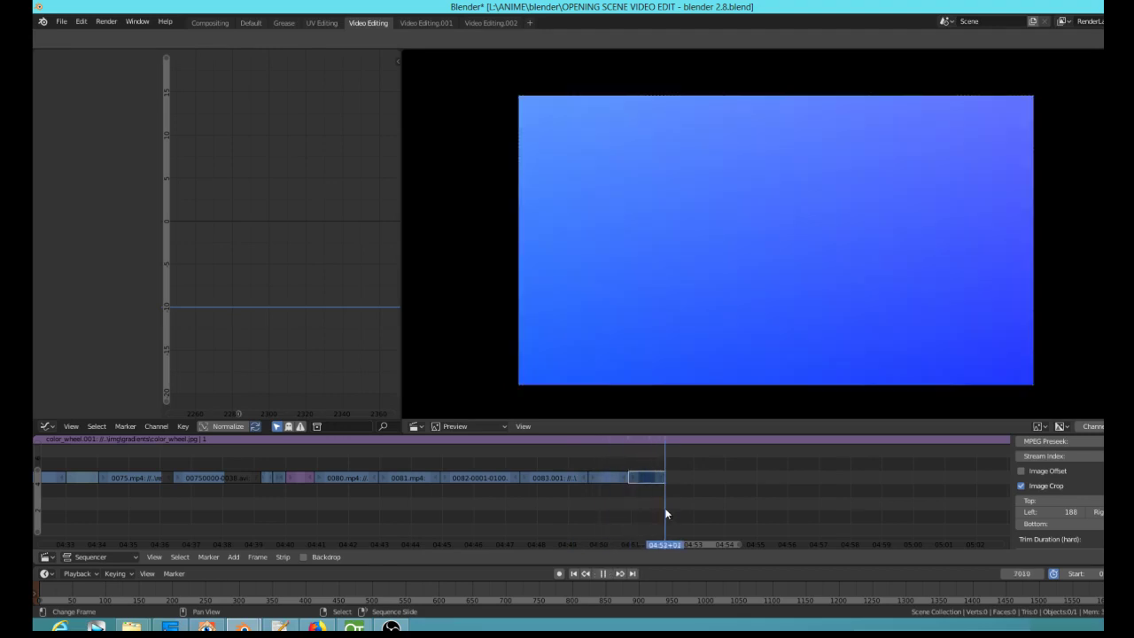
{"action": "mouse_move", "coordinate": [635, 512]}
{"action": "left_mouse_down"}
{"action": "mouse_move", "coordinate": [584, 501]}
{"action": "mouse_move", "coordinate": [615, 504]}
{"action": "left_mouse_up"}
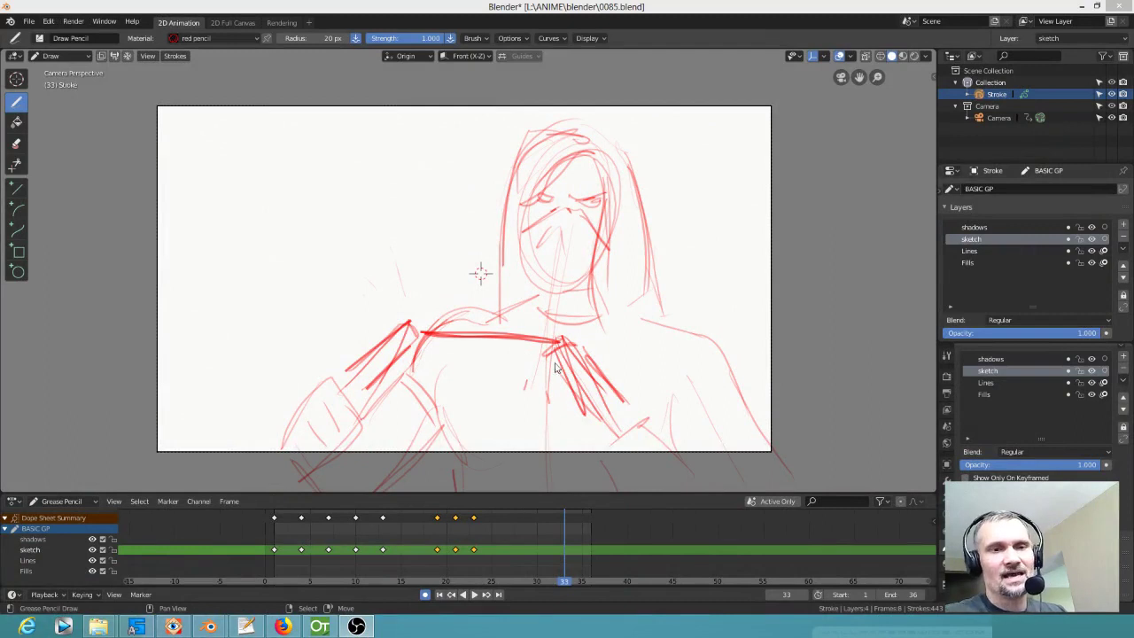
{"action": "mouse_move", "coordinate": [549, 542]}
{"action": "left_mouse_down"}
{"action": "mouse_move", "coordinate": [259, 535]}
{"action": "mouse_move", "coordinate": [447, 545]}
{"action": "mouse_move", "coordinate": [226, 546]}
{"action": "left_mouse_up"}
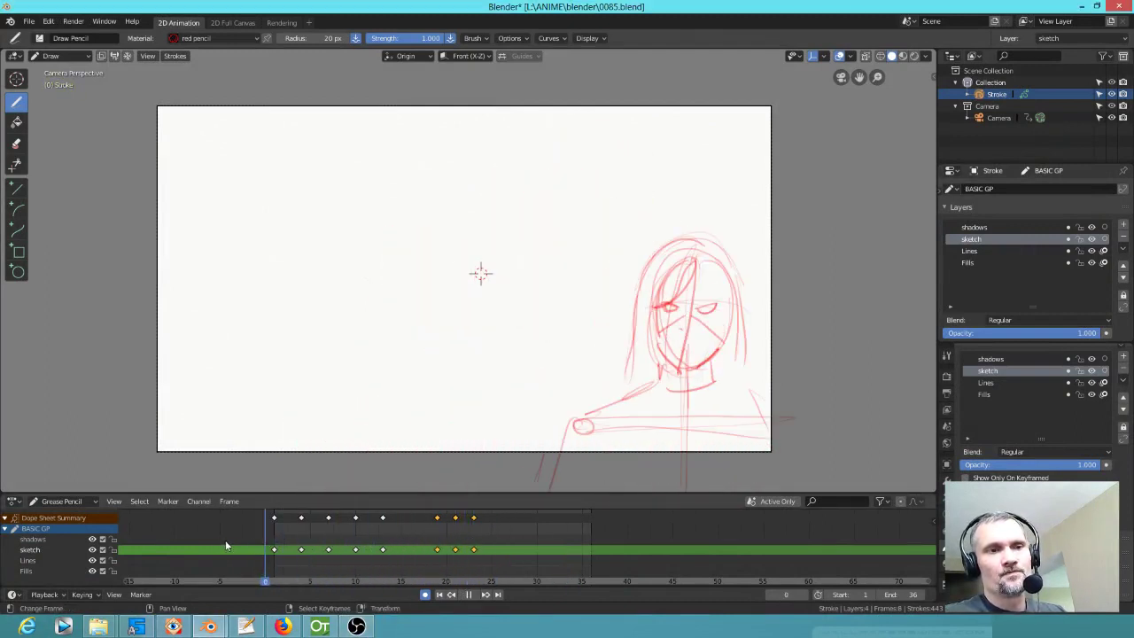
{"action": "left_click_drag", "start_coordinate": [301, 538], "coordinate": [565, 542]}
{"action": "mouse_move", "coordinate": [484, 538]}
{"action": "left_mouse_down"}
{"action": "mouse_move", "coordinate": [211, 517]}
{"action": "mouse_move", "coordinate": [488, 532]}
{"action": "left_mouse_up"}
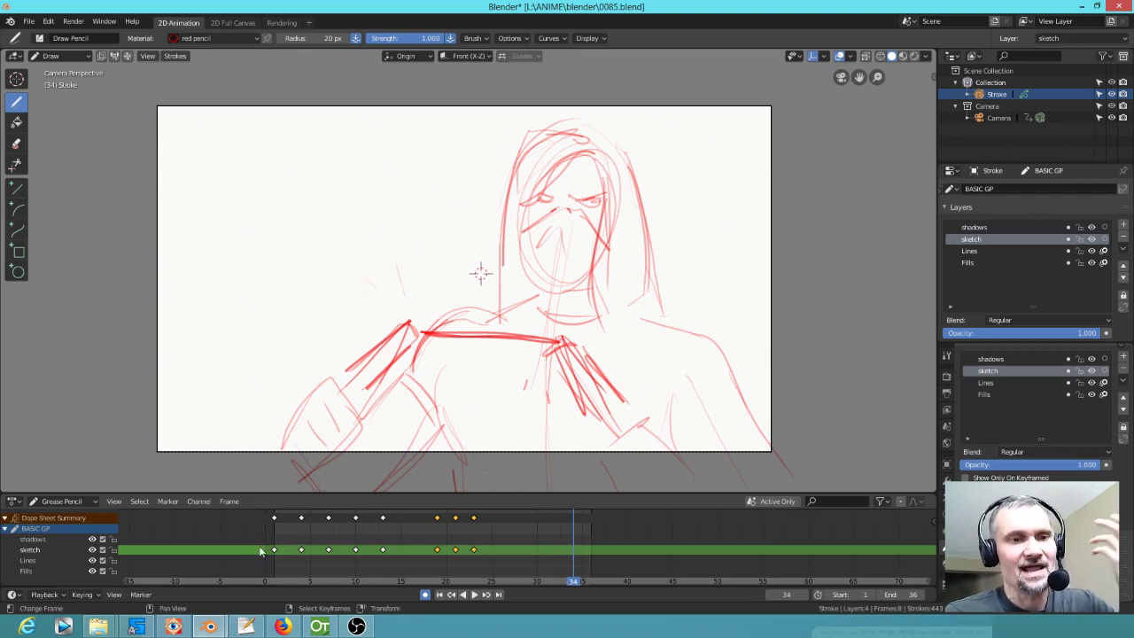
{"action": "key", "text": "space"}
{"action": "left_click_drag", "start_coordinate": [364, 569], "coordinate": [320, 577]}
{"action": "key", "text": "space"}
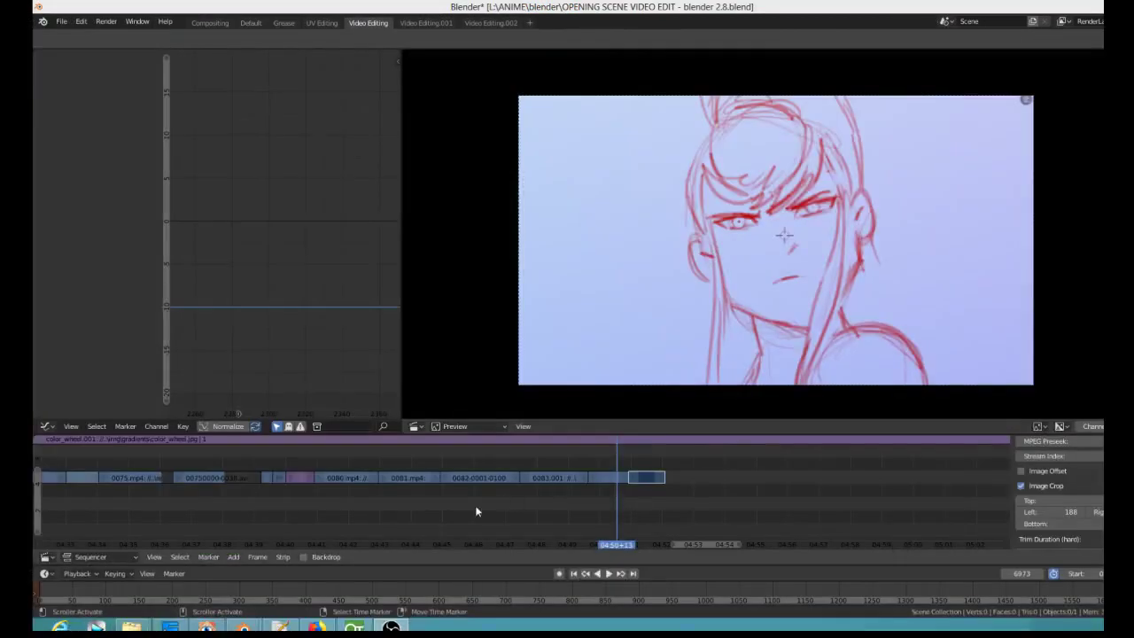
{"action": "mouse_move", "coordinate": [475, 511]}
{"action": "left_mouse_down"}
{"action": "mouse_move", "coordinate": [458, 519]}
{"action": "mouse_move", "coordinate": [680, 554]}
{"action": "mouse_move", "coordinate": [493, 526]}
{"action": "mouse_move", "coordinate": [646, 542]}
{"action": "mouse_move", "coordinate": [590, 542]}
{"action": "mouse_move", "coordinate": [609, 545]}
{"action": "left_mouse_up"}
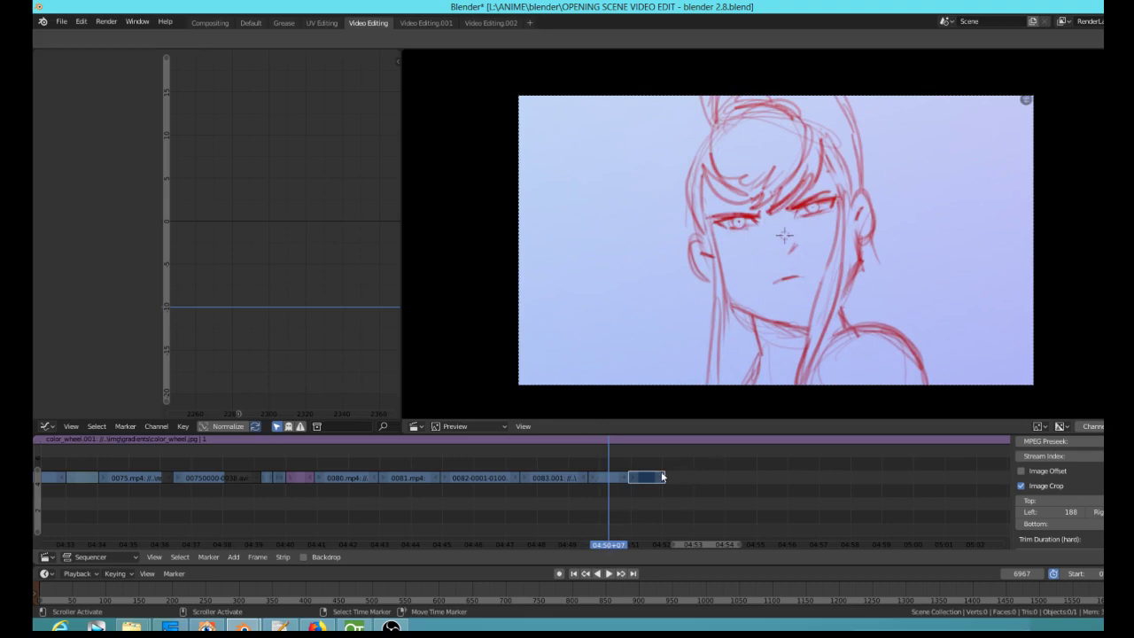
{"action": "mouse_move", "coordinate": [620, 489]}
{"action": "left_mouse_down"}
{"action": "mouse_move", "coordinate": [579, 497]}
{"action": "mouse_move", "coordinate": [614, 499]}
{"action": "left_mouse_up"}
{"action": "key", "text": "space"}
{"action": "mouse_move", "coordinate": [636, 507]}
{"action": "left_mouse_down"}
{"action": "mouse_move", "coordinate": [510, 497]}
{"action": "mouse_move", "coordinate": [654, 515]}
{"action": "left_mouse_up"}
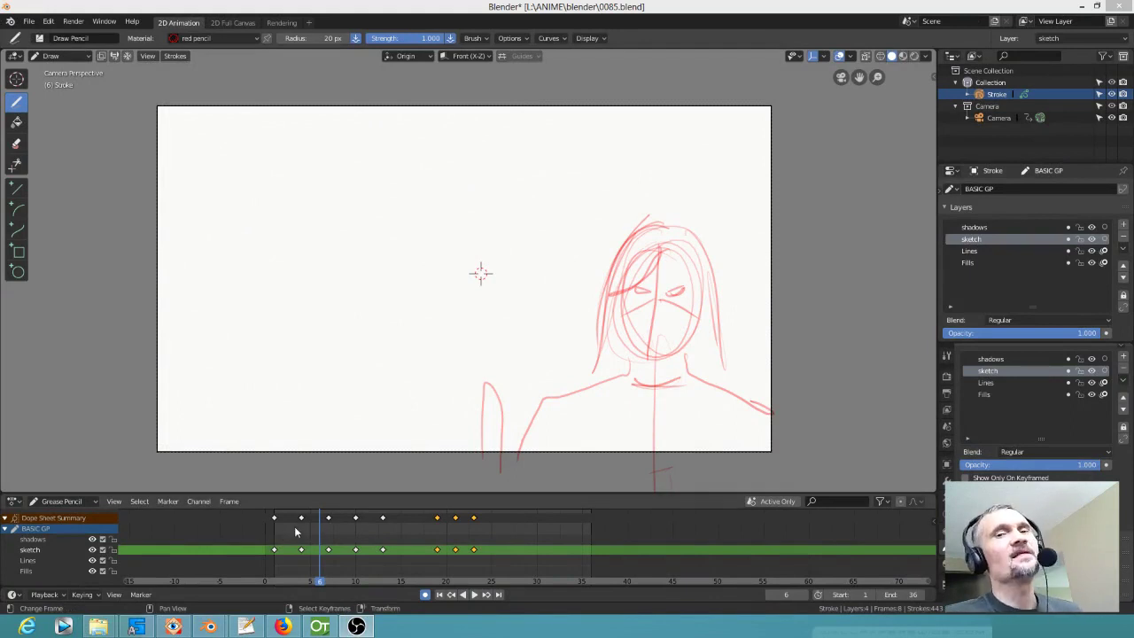
Step: Scrub and play the hooded-figure sketch animation from its start, then bring OpenToonz forward
{"action": "left_click", "coordinate": [268, 538]}
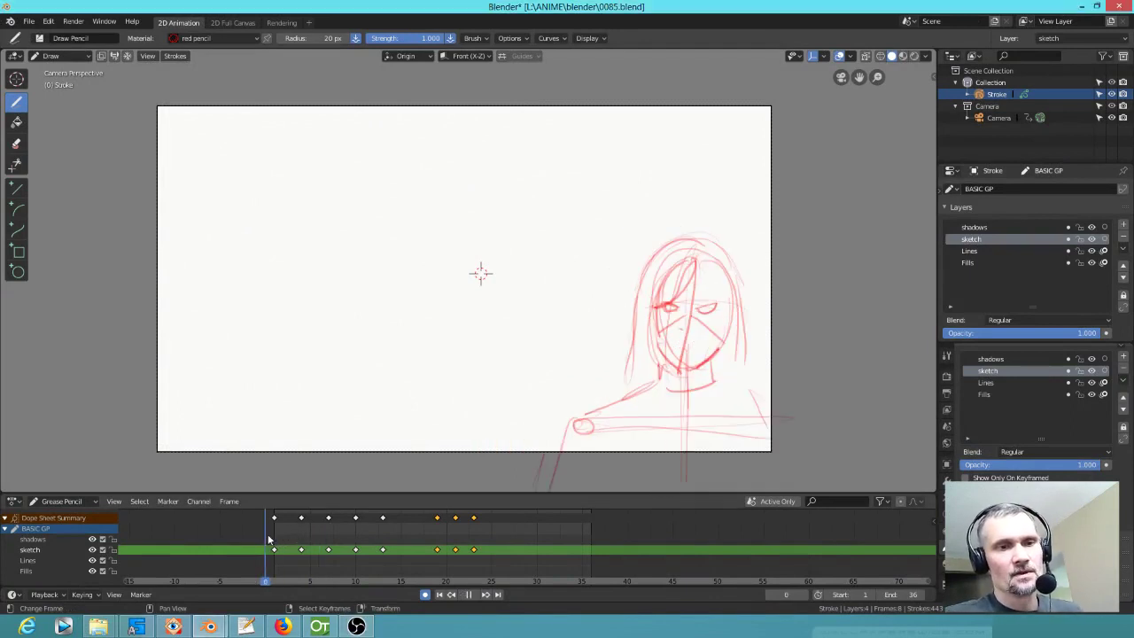
{"action": "mouse_move", "coordinate": [292, 540]}
{"action": "left_mouse_down"}
{"action": "mouse_move", "coordinate": [276, 543]}
{"action": "mouse_move", "coordinate": [439, 546]}
{"action": "left_mouse_up"}
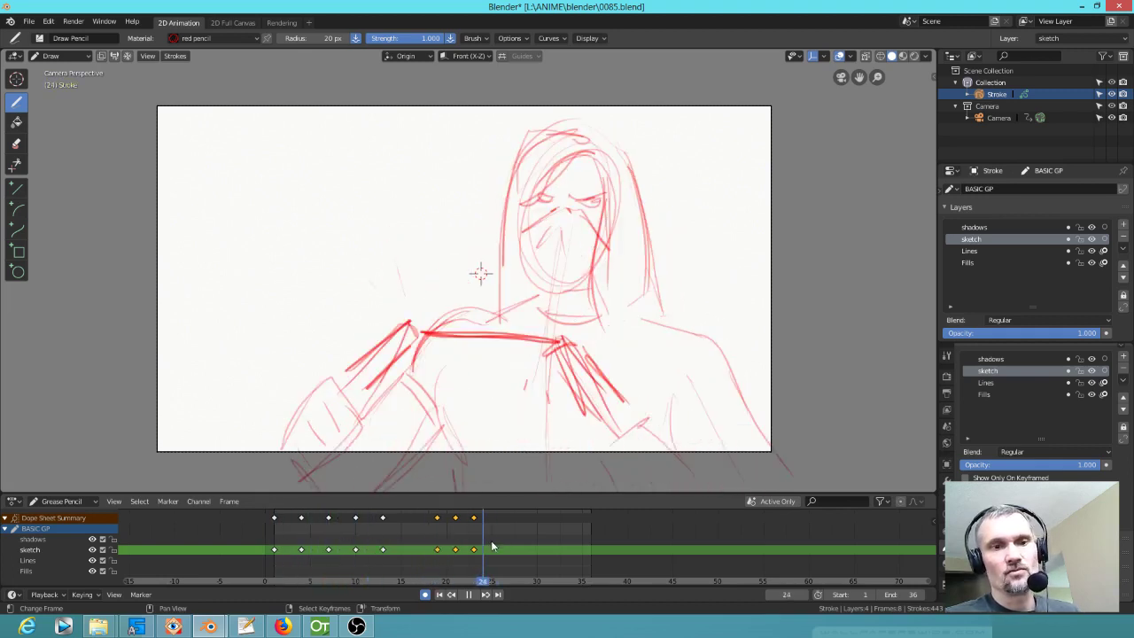
{"action": "mouse_move", "coordinate": [492, 547]}
{"action": "left_mouse_down"}
{"action": "mouse_move", "coordinate": [573, 538]}
{"action": "mouse_move", "coordinate": [240, 526]}
{"action": "left_mouse_up"}
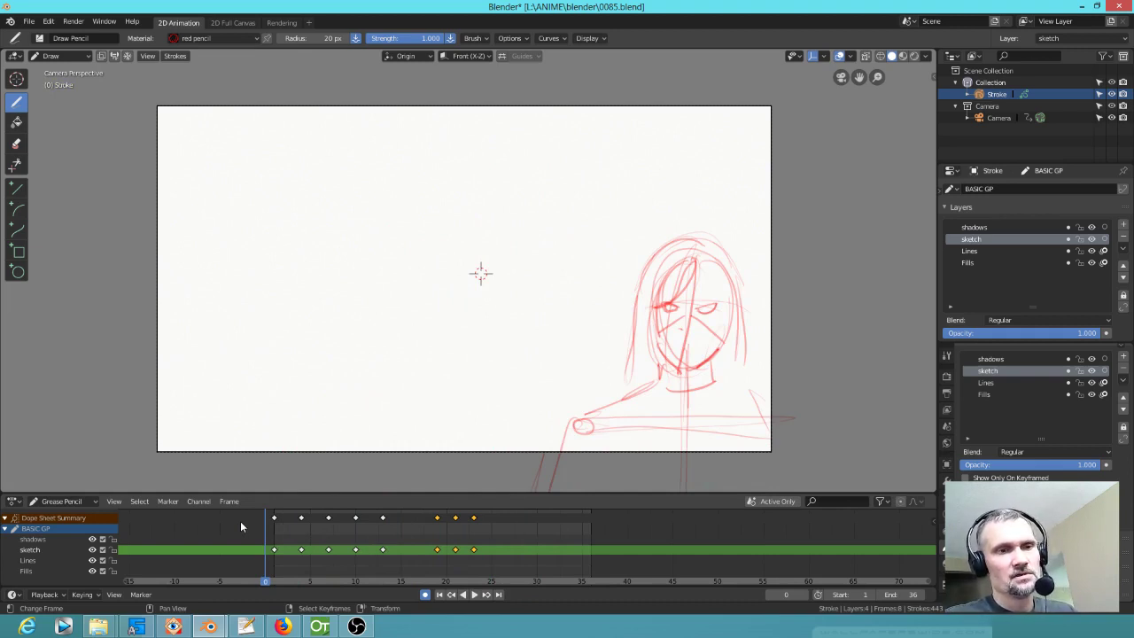
{"action": "key", "text": "space"}
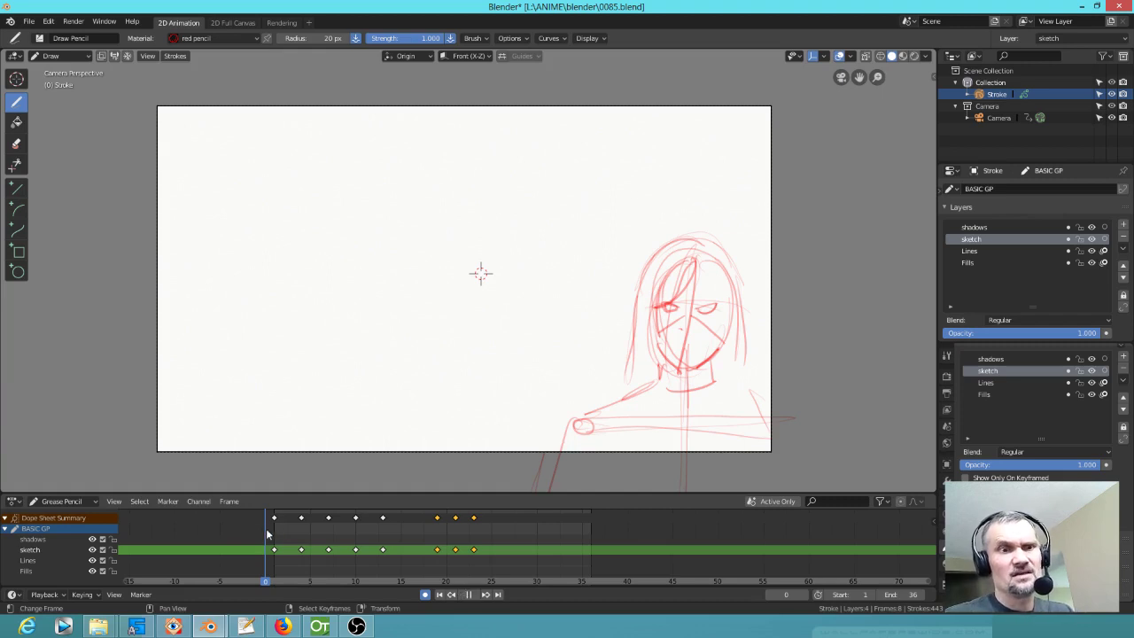
{"action": "mouse_move", "coordinate": [354, 543]}
{"action": "left_mouse_down"}
{"action": "mouse_move", "coordinate": [443, 542]}
{"action": "mouse_move", "coordinate": [302, 534]}
{"action": "mouse_move", "coordinate": [232, 515]}
{"action": "mouse_move", "coordinate": [501, 558]}
{"action": "mouse_move", "coordinate": [218, 523]}
{"action": "left_mouse_up"}
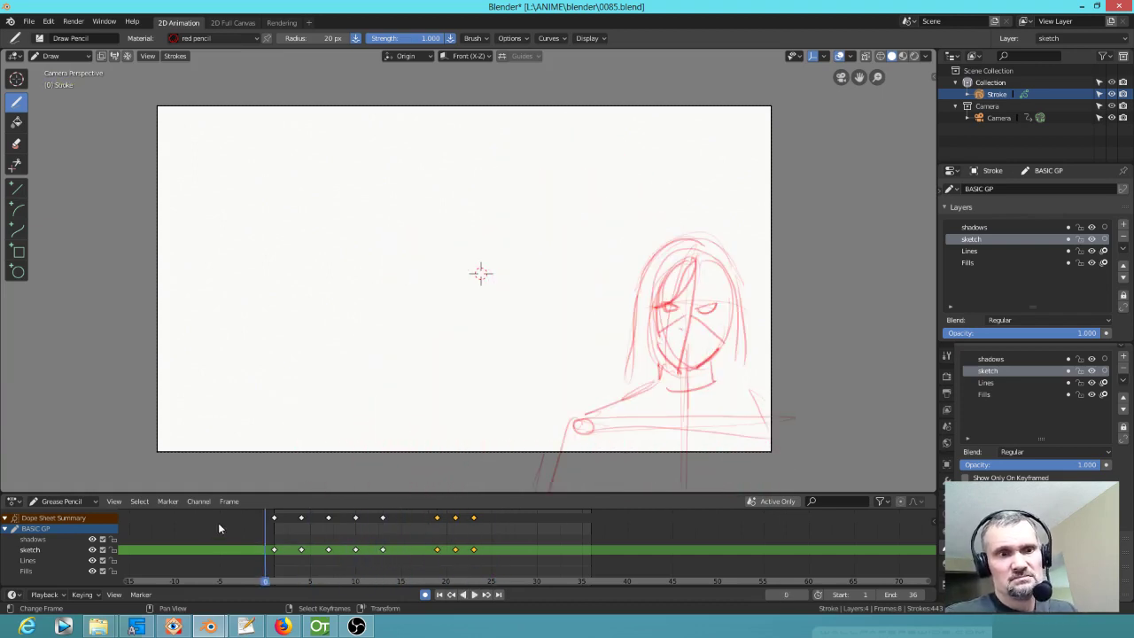
{"action": "left_click", "coordinate": [318, 627]}
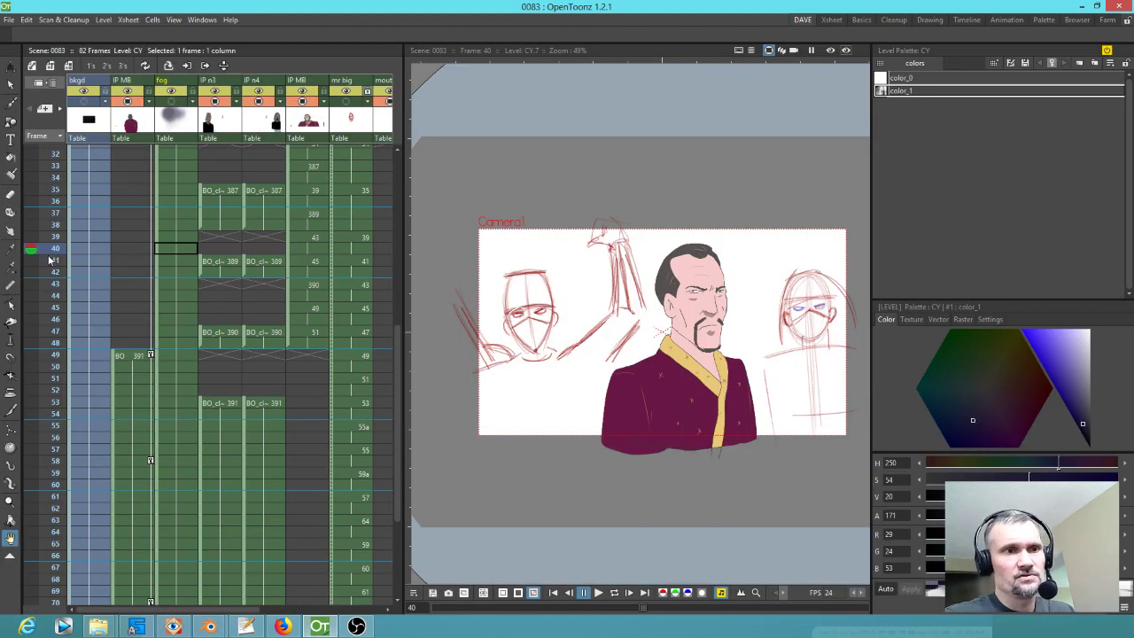
Step: Step scene 0083 forward a few frames, then open the recent scene 'the battle'
{"action": "left_click_drag", "start_coordinate": [50, 260], "coordinate": [32, 561]}
{"action": "scroll", "coordinate": [82, 447], "scroll_direction": "down", "scroll_amount": 10}
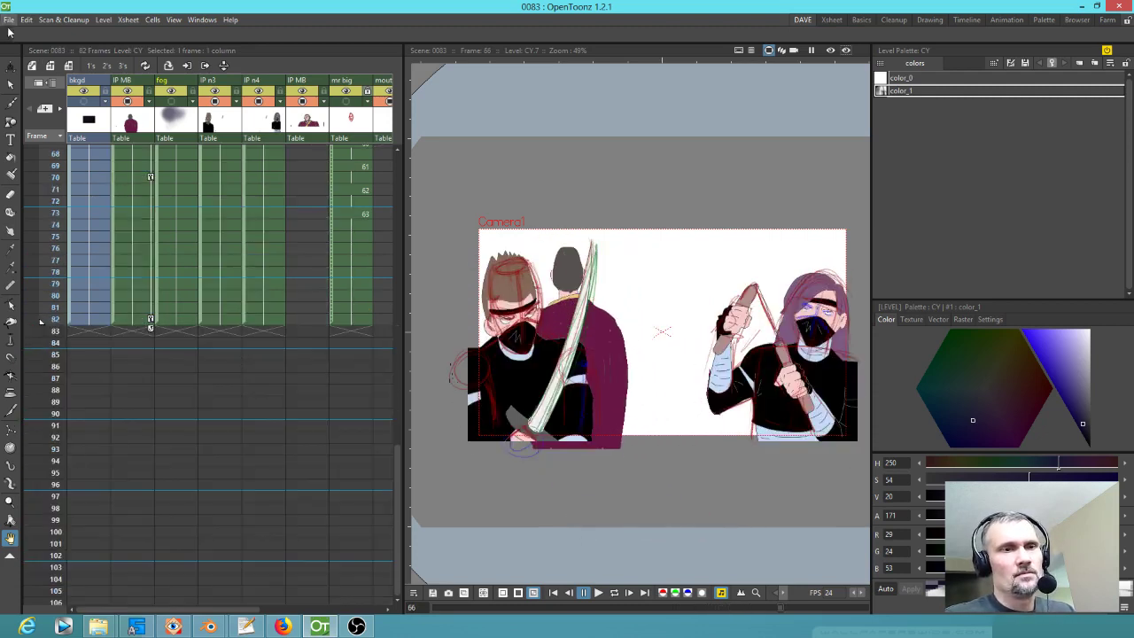
{"action": "left_click", "coordinate": [8, 21]}
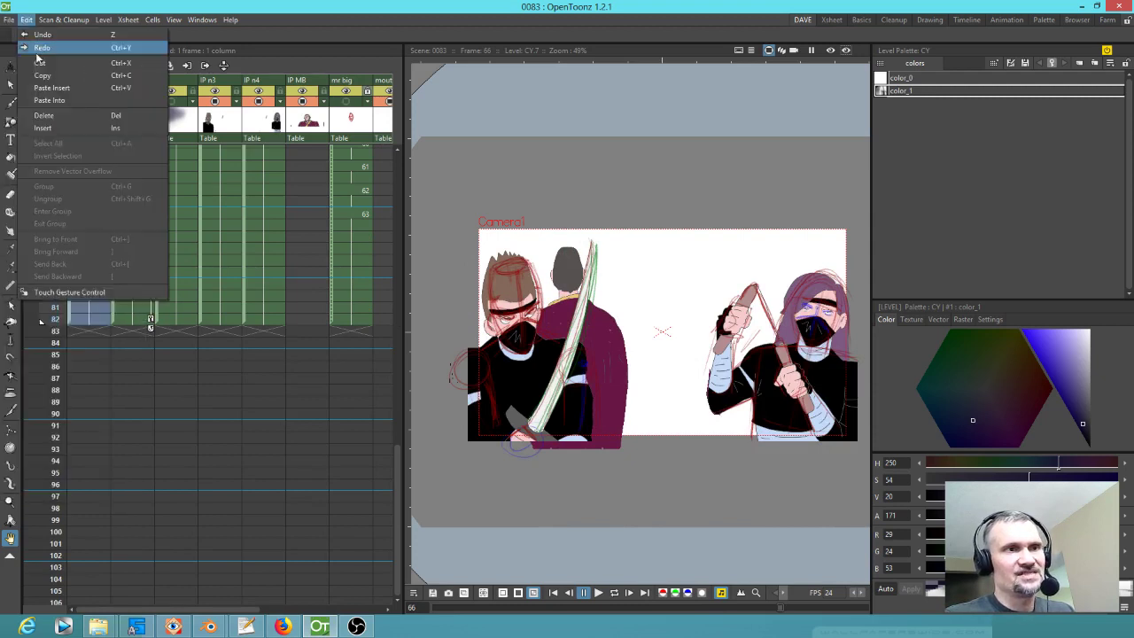
{"action": "mouse_move", "coordinate": [53, 95]}
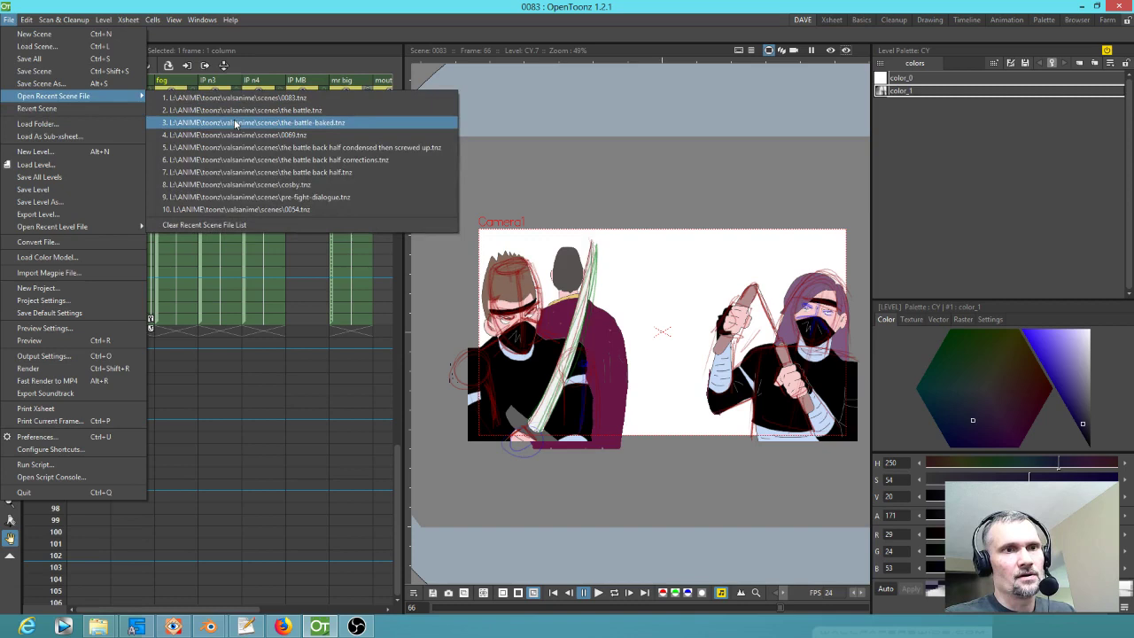
{"action": "left_click", "coordinate": [236, 116]}
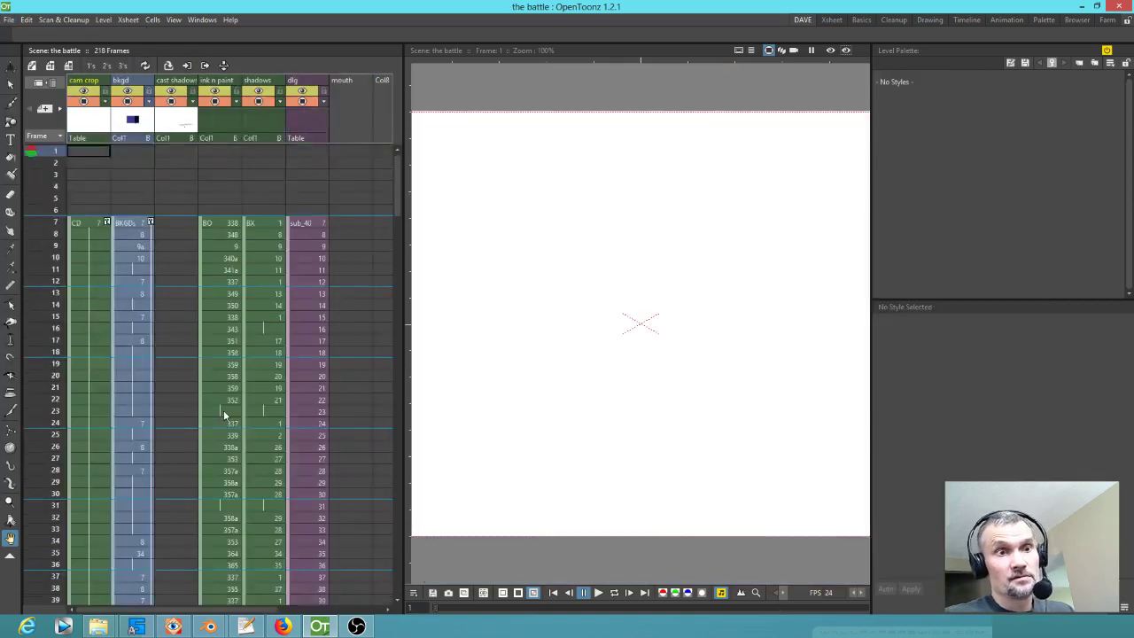
Step: Review 'the battle' from frame 61 through the ninja to the overhead battle shot
{"action": "left_click", "coordinate": [48, 295]}
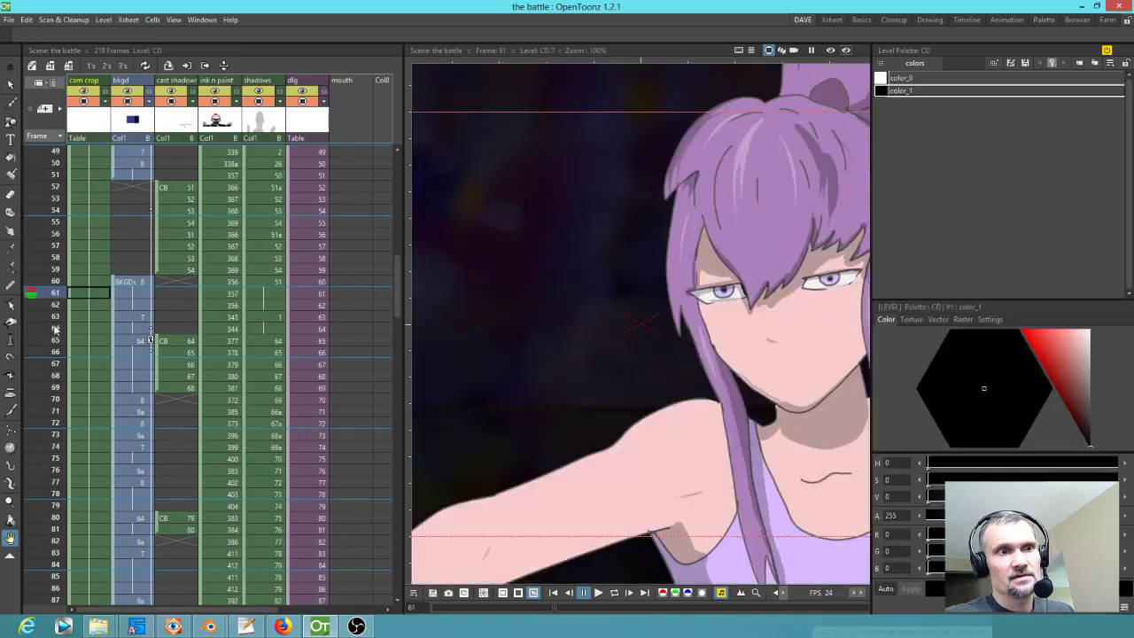
{"action": "left_click", "coordinate": [57, 328]}
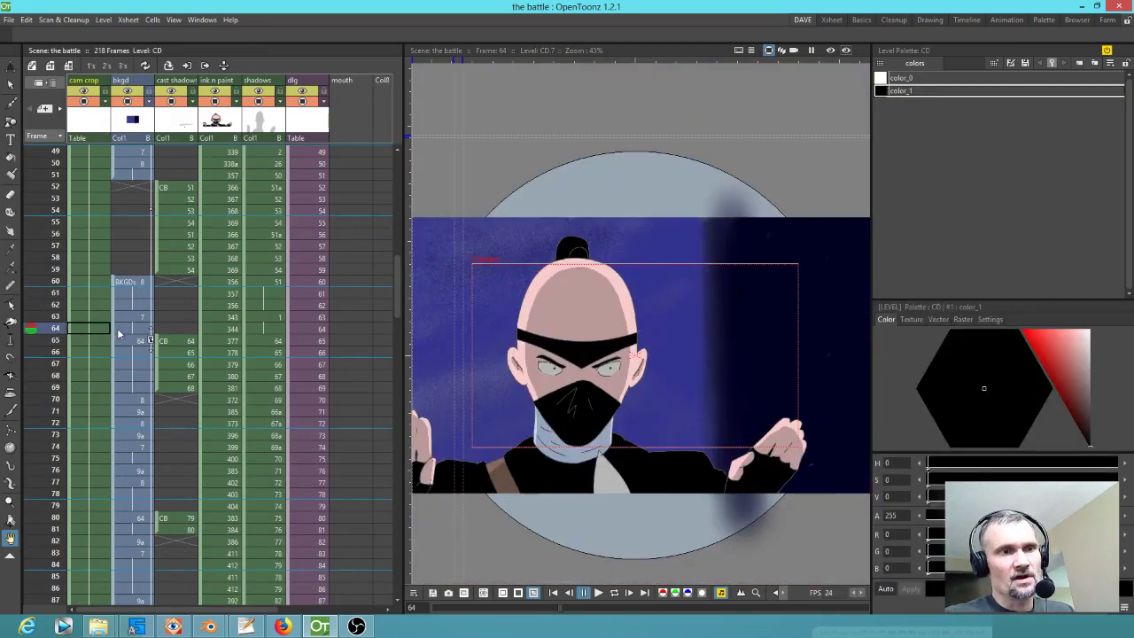
{"action": "left_click_drag", "start_coordinate": [43, 337], "coordinate": [37, 529]}
{"action": "scroll", "coordinate": [90, 401], "scroll_direction": "down", "scroll_amount": 2}
{"action": "scroll", "coordinate": [90, 401], "scroll_direction": "down", "scroll_amount": 10}
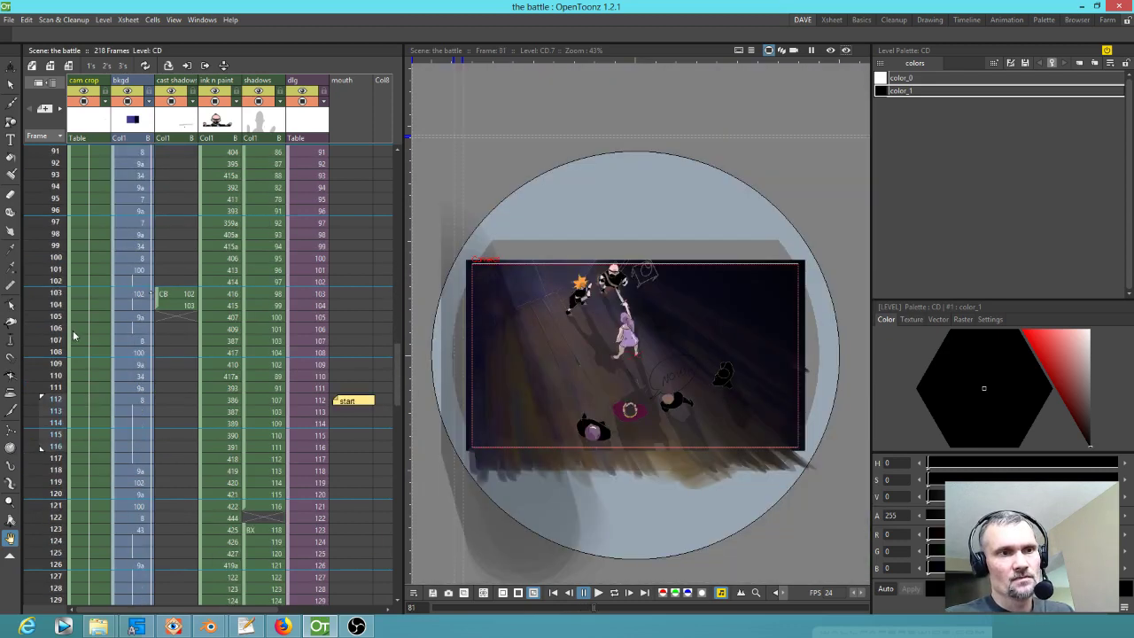
{"action": "mouse_move", "coordinate": [61, 281]}
{"action": "left_mouse_down"}
{"action": "mouse_move", "coordinate": [41, 503]}
{"action": "mouse_move", "coordinate": [51, 412]}
{"action": "mouse_move", "coordinate": [53, 459]}
{"action": "left_mouse_up"}
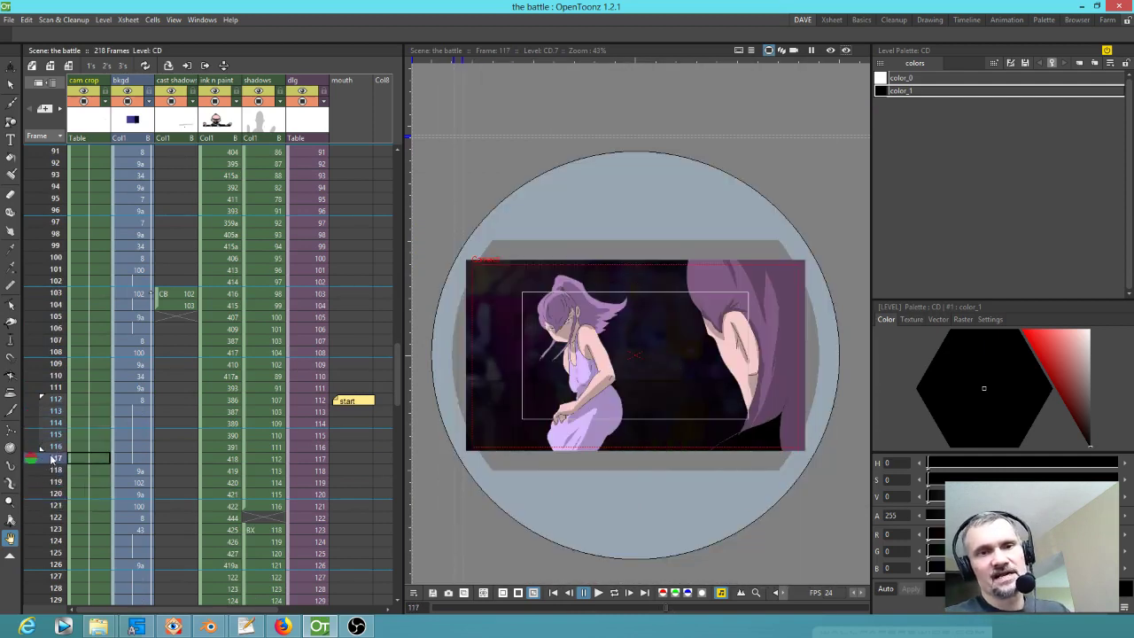
{"action": "scroll", "coordinate": [86, 416], "scroll_direction": "down", "scroll_amount": 5}
Step: Step through to the girl-with-knife attack, then bring the Blender 0085.blend window forward
{"action": "mouse_move", "coordinate": [55, 266]}
{"action": "left_mouse_down"}
{"action": "mouse_move", "coordinate": [51, 352]}
{"action": "mouse_move", "coordinate": [44, 321]}
{"action": "left_mouse_up"}
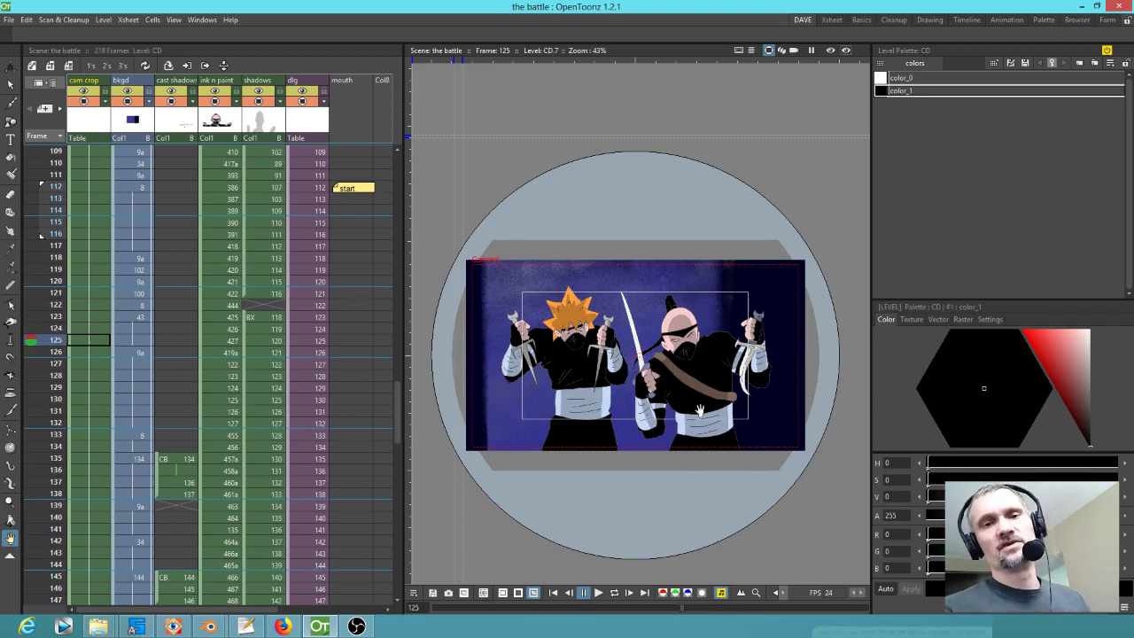
{"action": "key", "text": "period"}
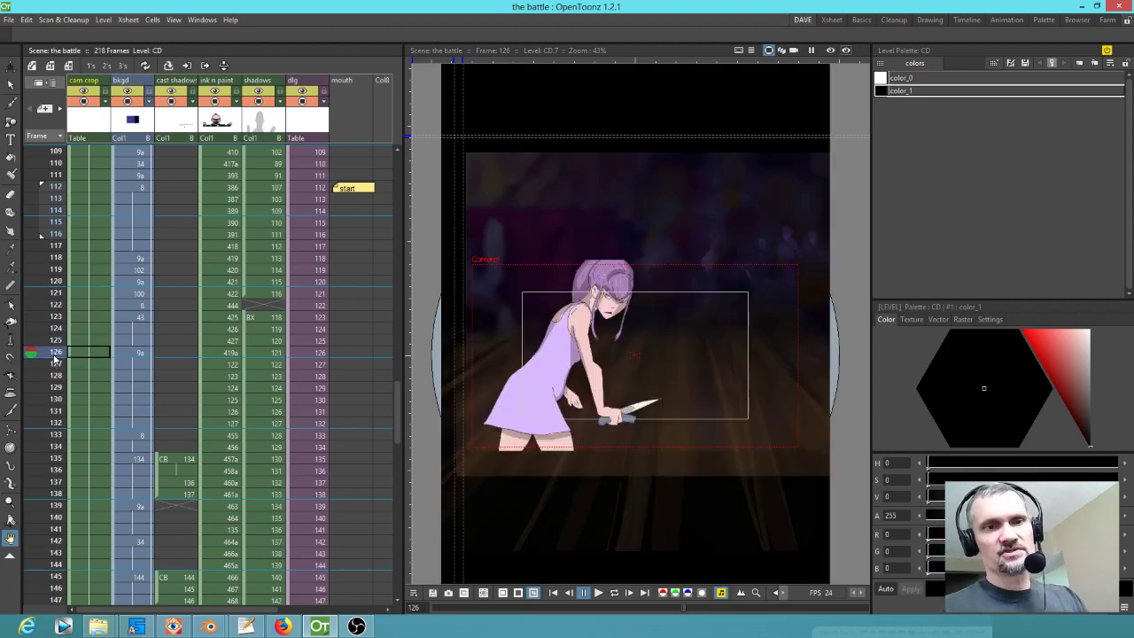
{"action": "mouse_move", "coordinate": [53, 358]}
{"action": "left_mouse_down"}
{"action": "mouse_move", "coordinate": [53, 417]}
{"action": "mouse_move", "coordinate": [54, 356]}
{"action": "mouse_move", "coordinate": [58, 413]}
{"action": "mouse_move", "coordinate": [55, 358]}
{"action": "mouse_move", "coordinate": [56, 401]}
{"action": "mouse_move", "coordinate": [69, 383]}
{"action": "left_mouse_up"}
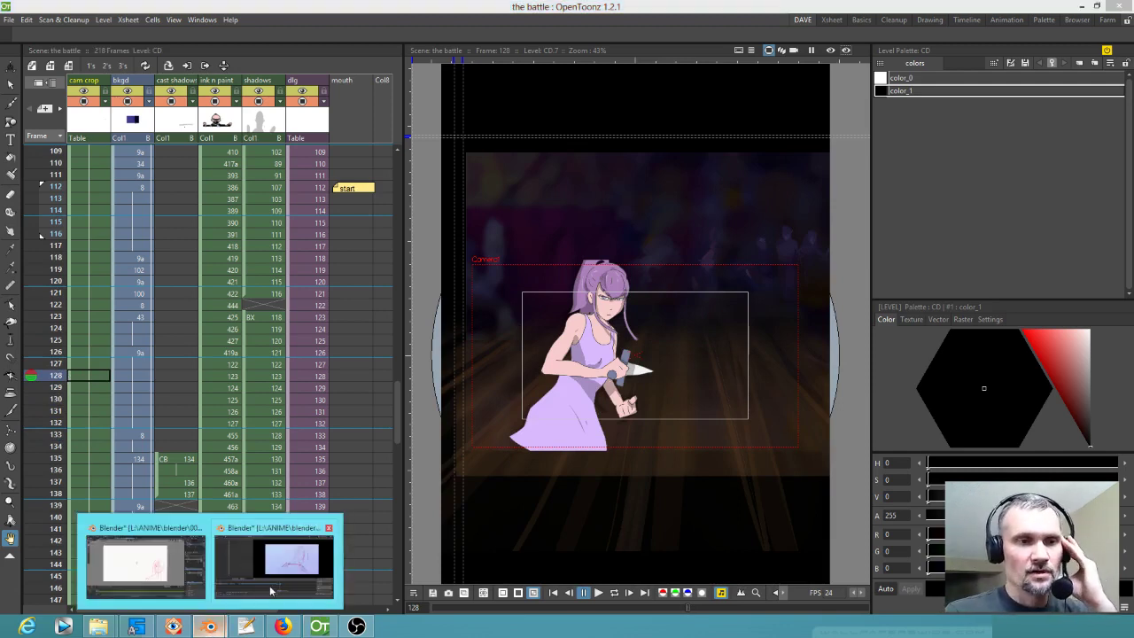
{"action": "mouse_move", "coordinate": [209, 627]}
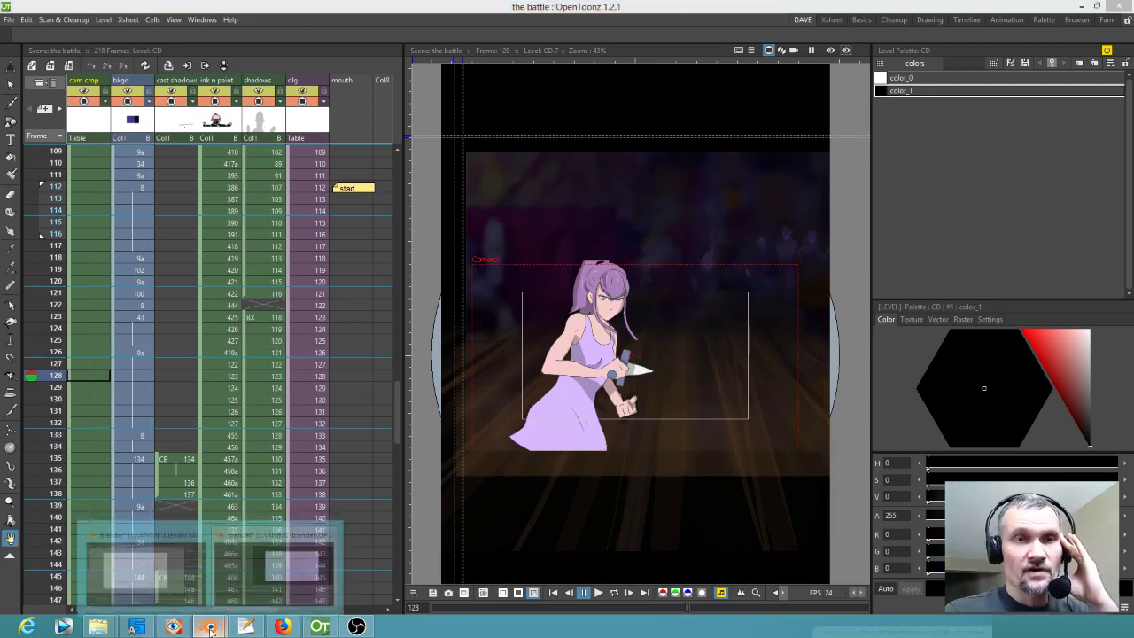
{"action": "left_click", "coordinate": [152, 565]}
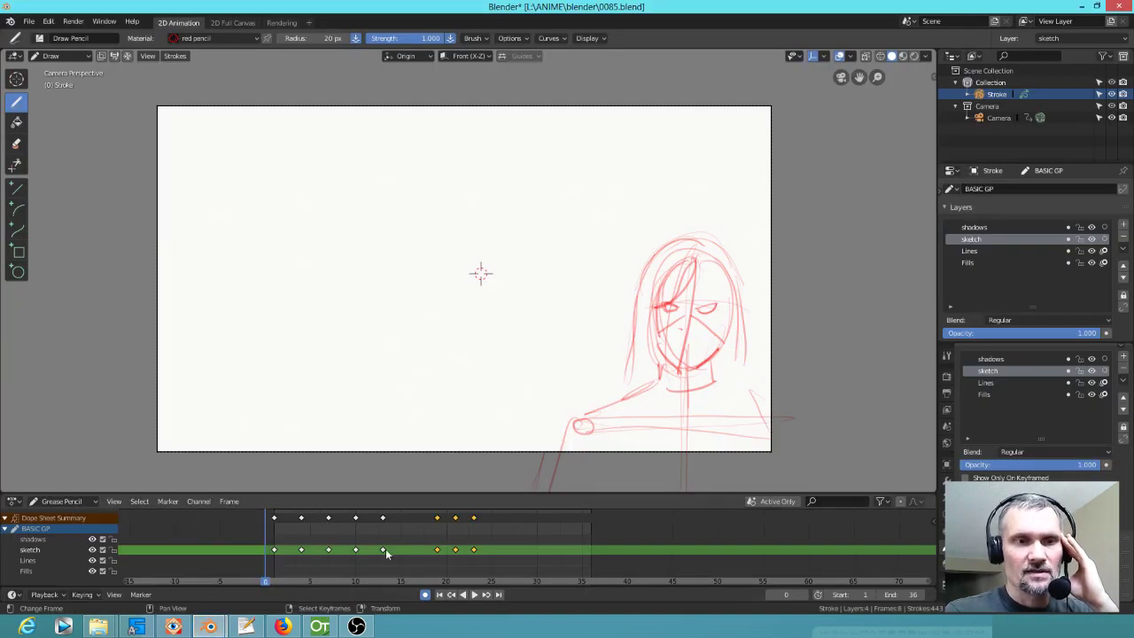
Step: Compare the sketch at frame 8 with the edit, undo a test stroke, and return to OpenToonz frame 112
{"action": "mouse_move", "coordinate": [266, 539]}
{"action": "left_mouse_down"}
{"action": "mouse_move", "coordinate": [457, 556]}
{"action": "mouse_move", "coordinate": [206, 530]}
{"action": "left_mouse_up"}
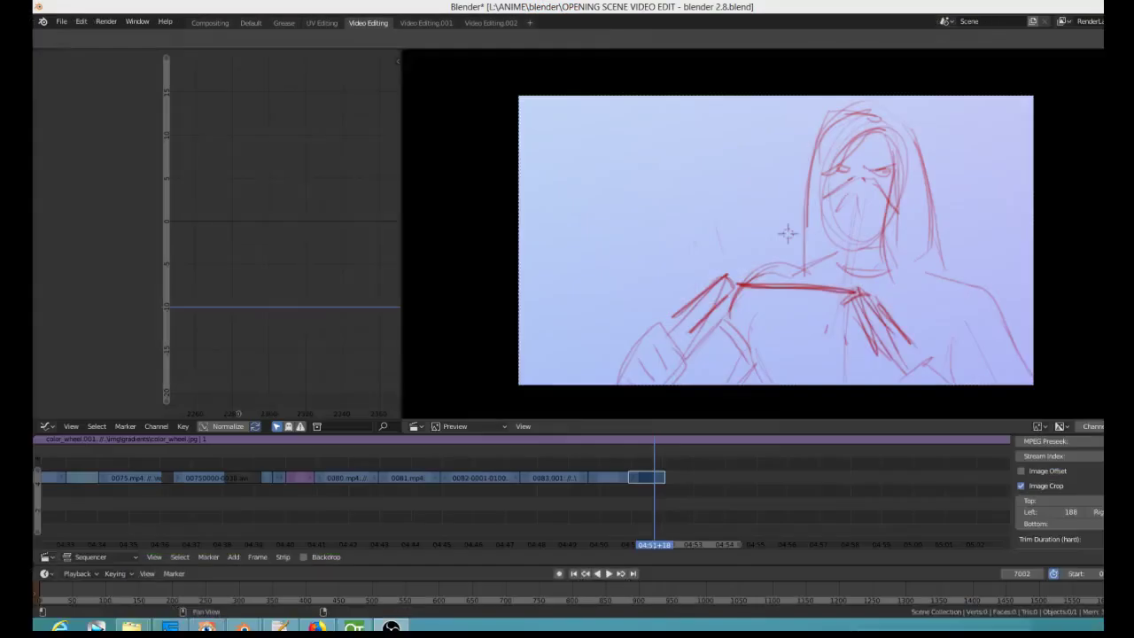
{"action": "left_click_drag", "start_coordinate": [335, 543], "coordinate": [598, 547]}
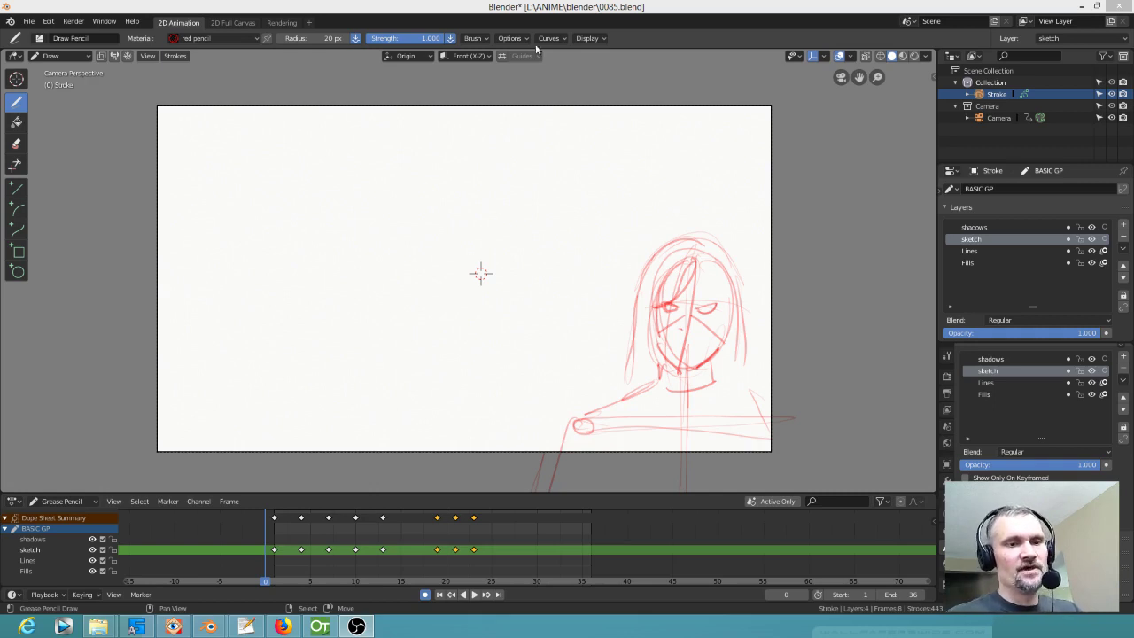
{"action": "left_click_drag", "start_coordinate": [406, 213], "coordinate": [429, 265]}
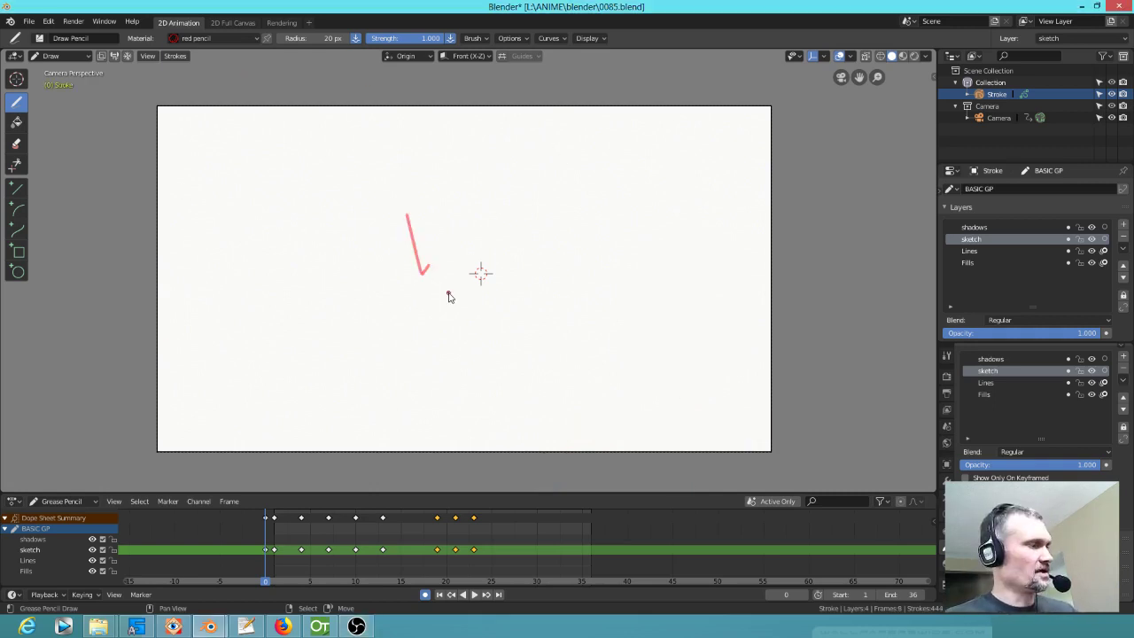
{"action": "key", "text": "ctrl+z"}
{"action": "left_click", "coordinate": [325, 626]}
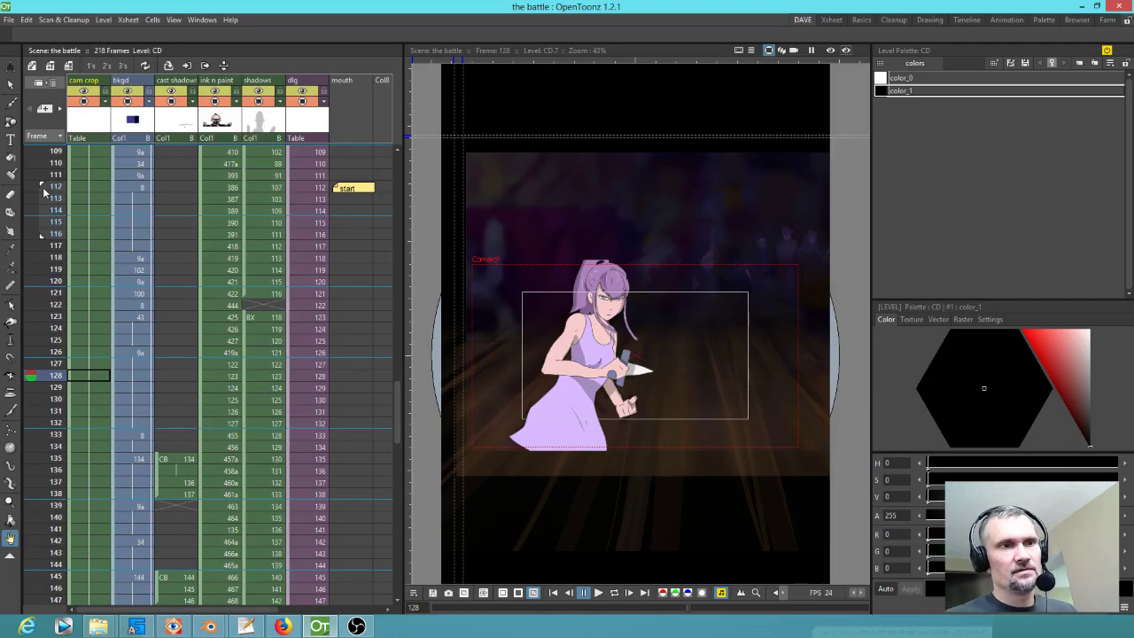
{"action": "mouse_move", "coordinate": [44, 189]}
{"action": "left_mouse_down"}
{"action": "mouse_move", "coordinate": [44, 234]}
{"action": "mouse_move", "coordinate": [40, 189]}
{"action": "left_mouse_up"}
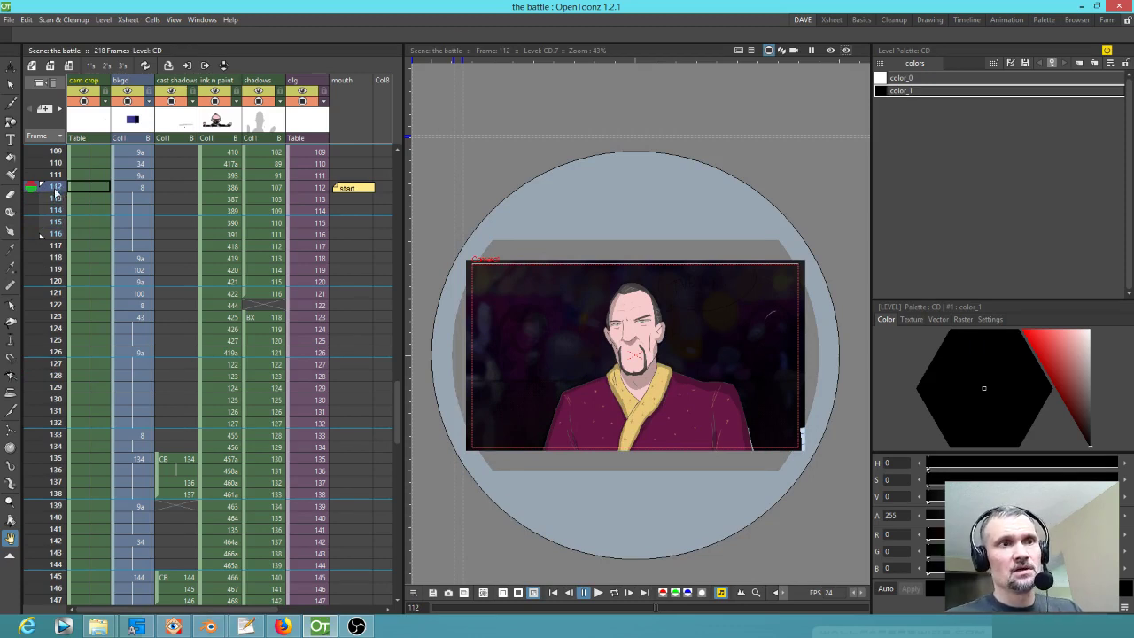
Step: Advance 'the battle' from frame 112 to 116 to show the robed man's back view
{"action": "left_click_drag", "start_coordinate": [56, 193], "coordinate": [52, 233]}
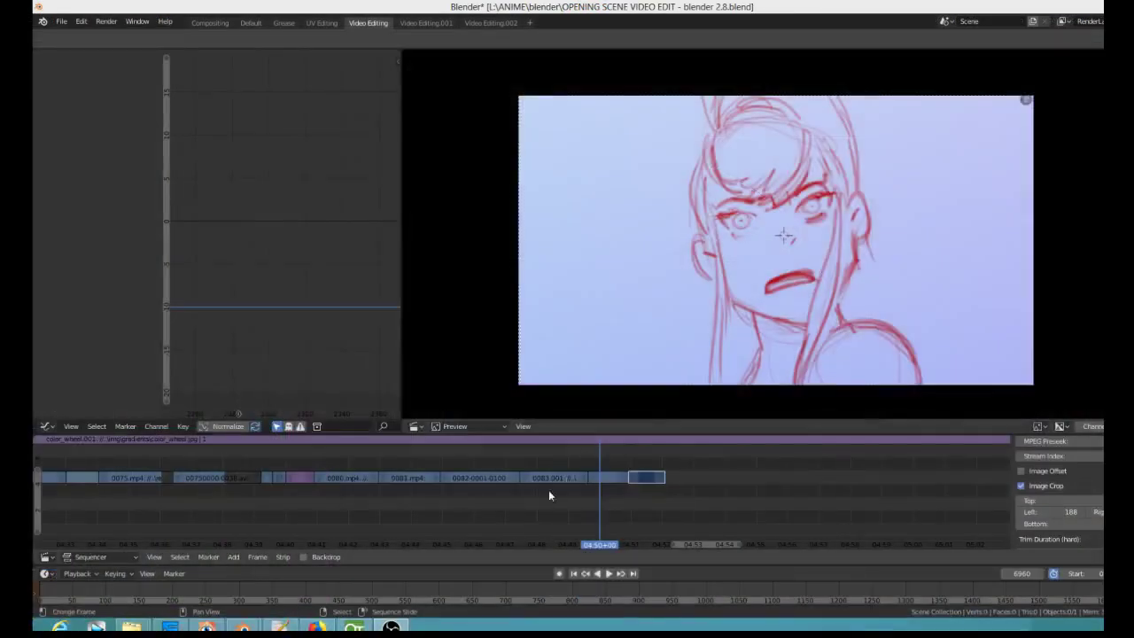
{"action": "left_click_drag", "start_coordinate": [549, 490], "coordinate": [647, 532]}
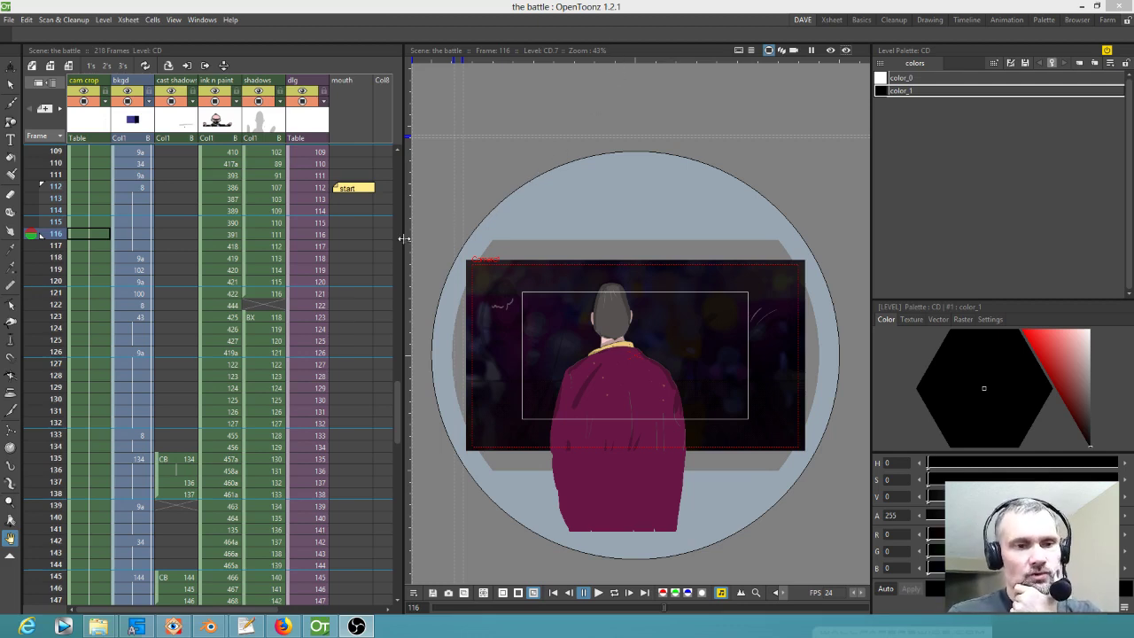
Step: Check the robed man's face at frame 113 in OpenToonz, then bring 0085.blend to the front
{"action": "mouse_move", "coordinate": [57, 188]}
{"action": "left_mouse_down"}
{"action": "mouse_move", "coordinate": [57, 234]}
{"action": "mouse_move", "coordinate": [66, 204]}
{"action": "left_mouse_up"}
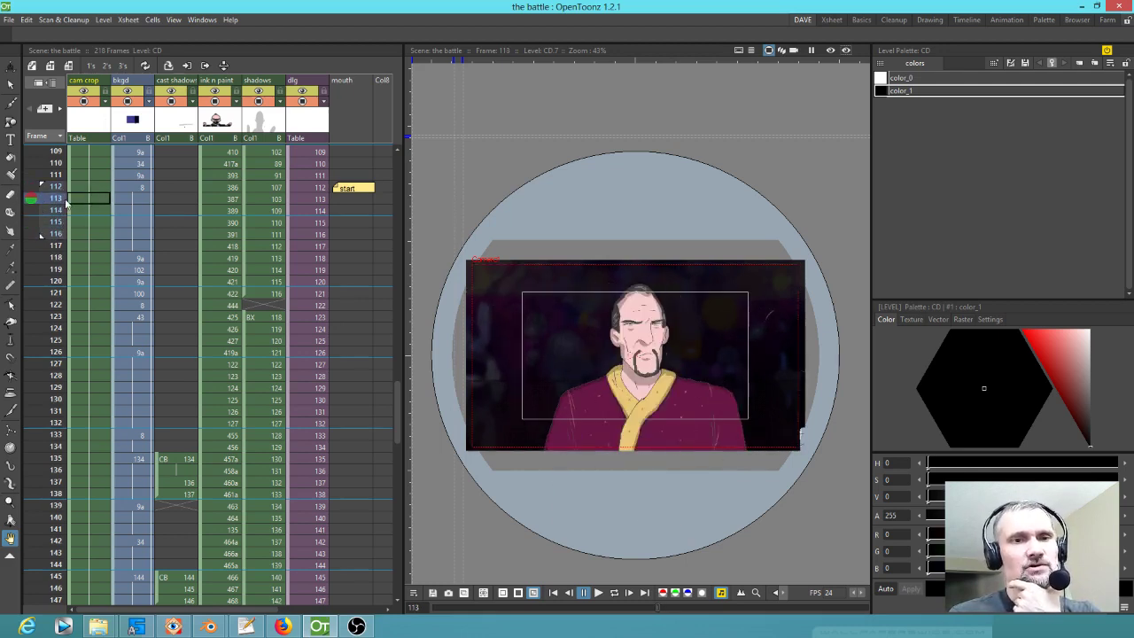
{"action": "left_click", "coordinate": [209, 626]}
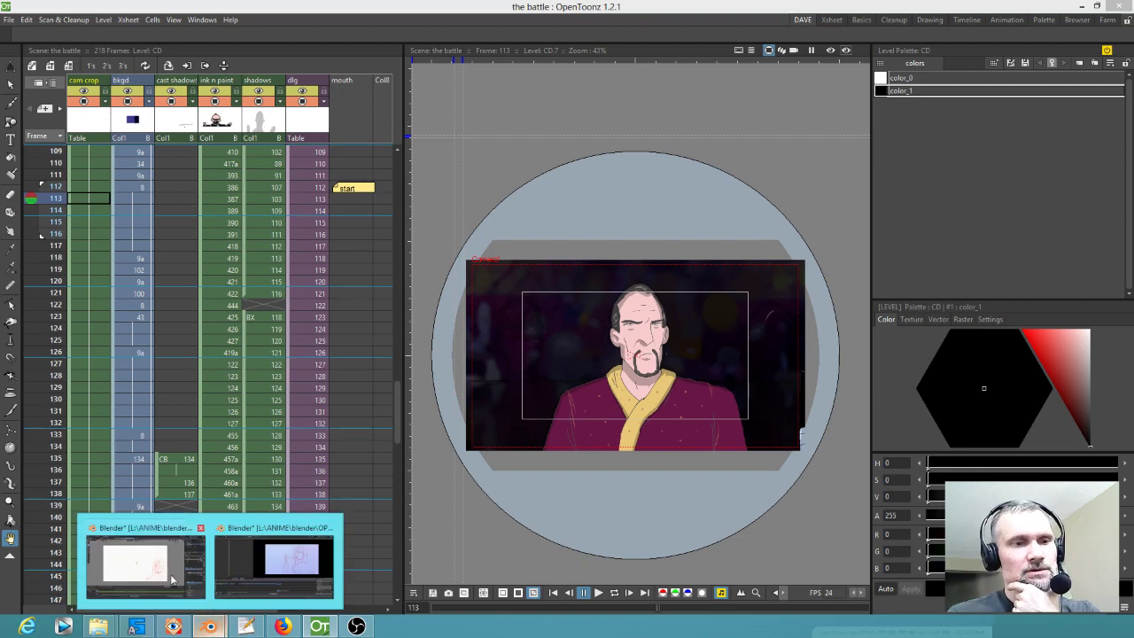
{"action": "left_click", "coordinate": [173, 579]}
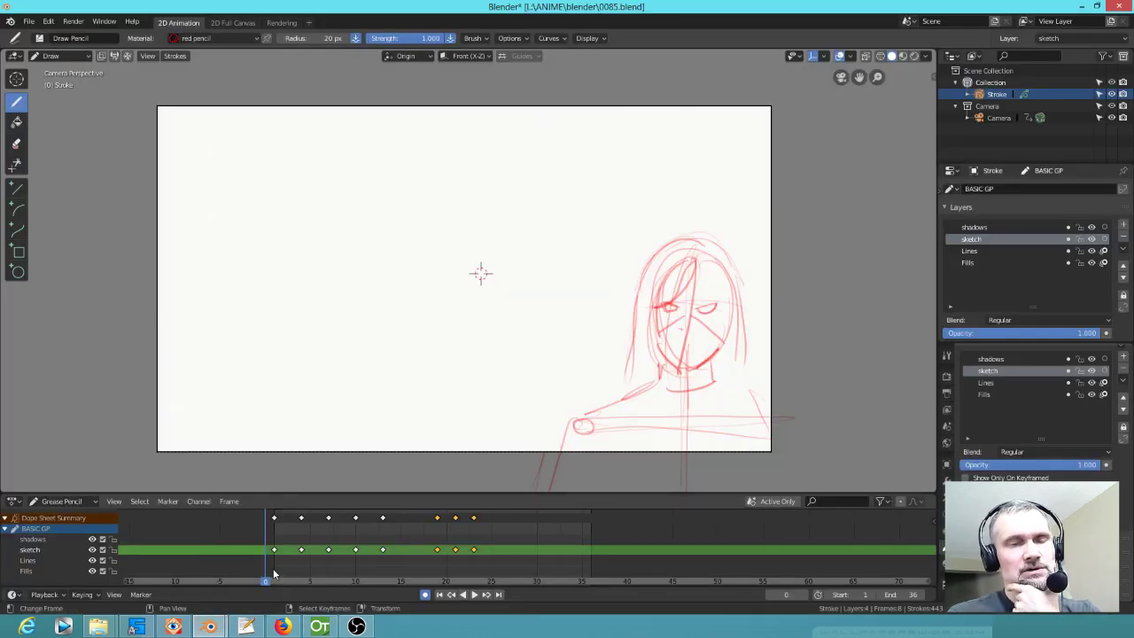
Step: Scrub and play the red pencil sketch across frames 2 to 10, ending back at the start
{"action": "mouse_move", "coordinate": [274, 575]}
{"action": "left_mouse_down"}
{"action": "mouse_move", "coordinate": [481, 578]}
{"action": "mouse_move", "coordinate": [265, 577]}
{"action": "mouse_move", "coordinate": [451, 569]}
{"action": "mouse_move", "coordinate": [273, 567]}
{"action": "left_mouse_up"}
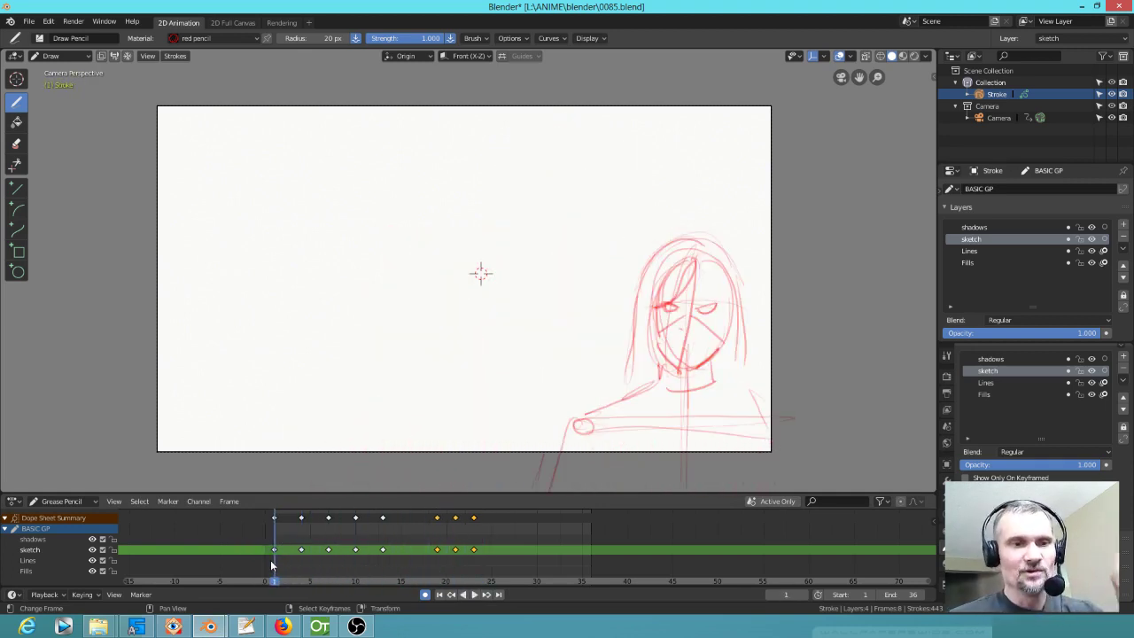
{"action": "key", "text": "space"}
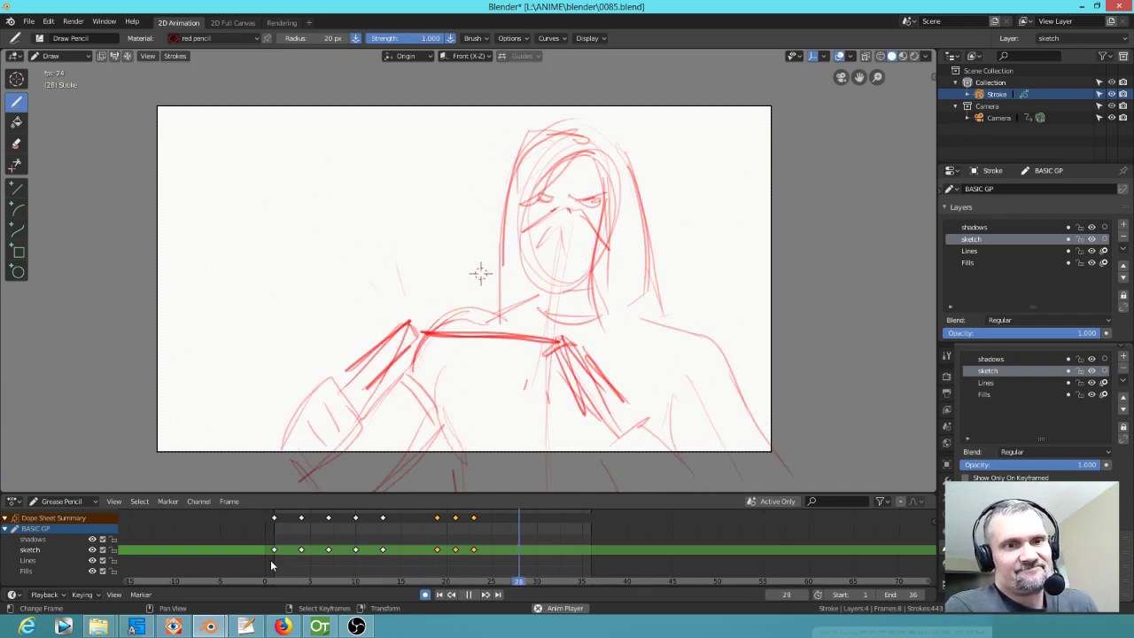
{"action": "key", "text": "space"}
{"action": "mouse_move", "coordinate": [274, 565]}
{"action": "left_mouse_down"}
{"action": "mouse_move", "coordinate": [316, 571]}
{"action": "mouse_move", "coordinate": [301, 572]}
{"action": "left_mouse_up"}
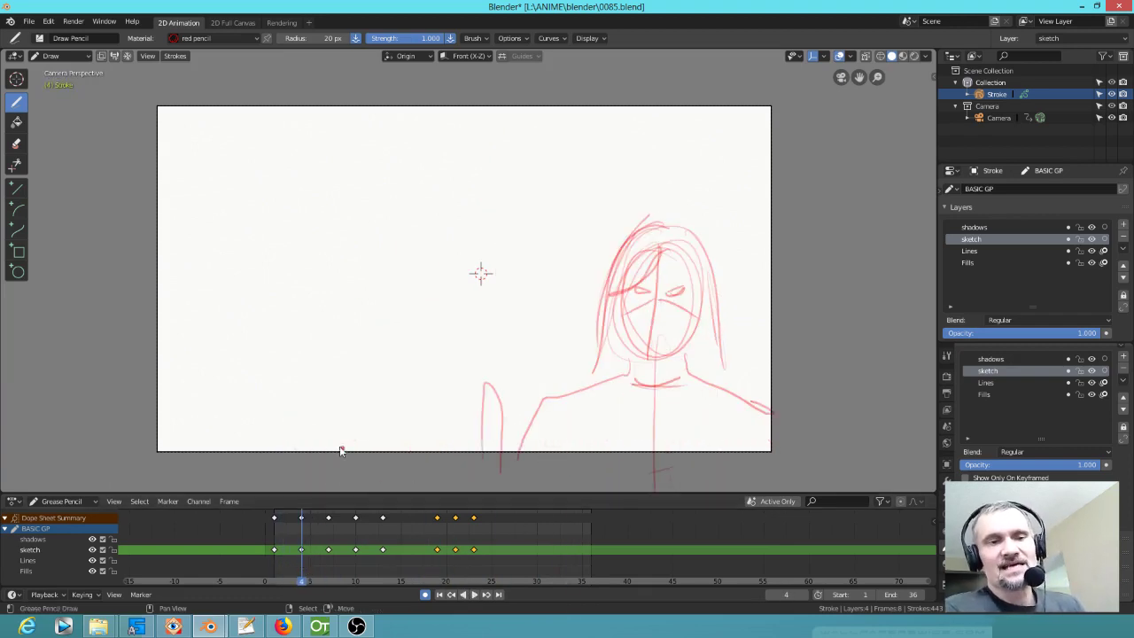
{"action": "left_click", "coordinate": [285, 577]}
{"action": "key", "text": "space"}
{"action": "left_click_drag", "start_coordinate": [285, 578], "coordinate": [323, 576]}
{"action": "key", "text": "space"}
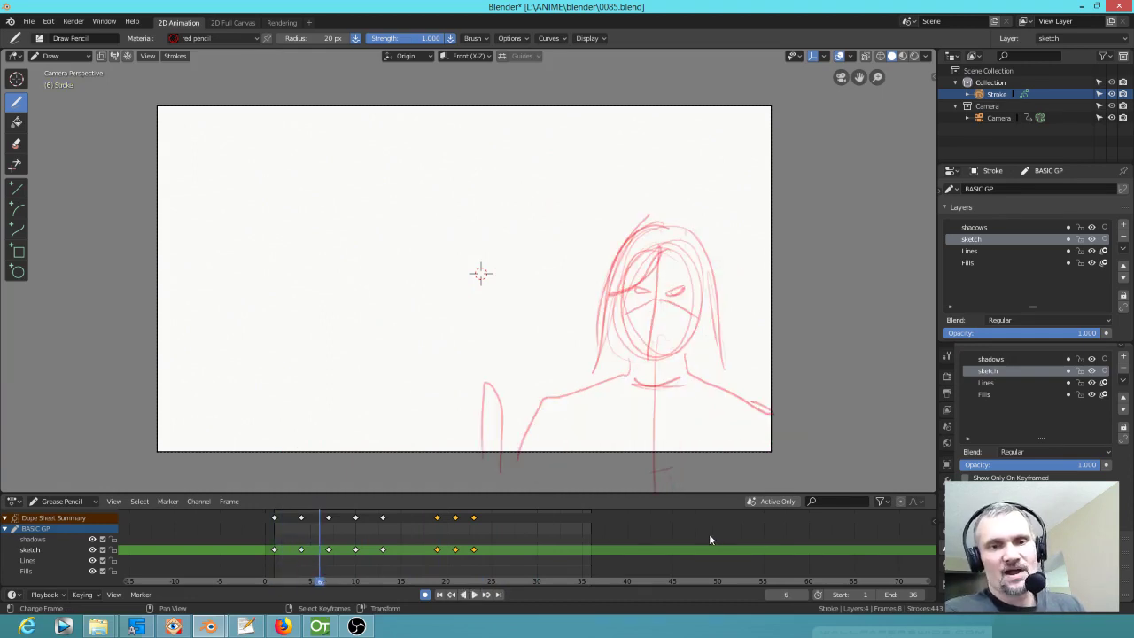
{"action": "key", "text": "space"}
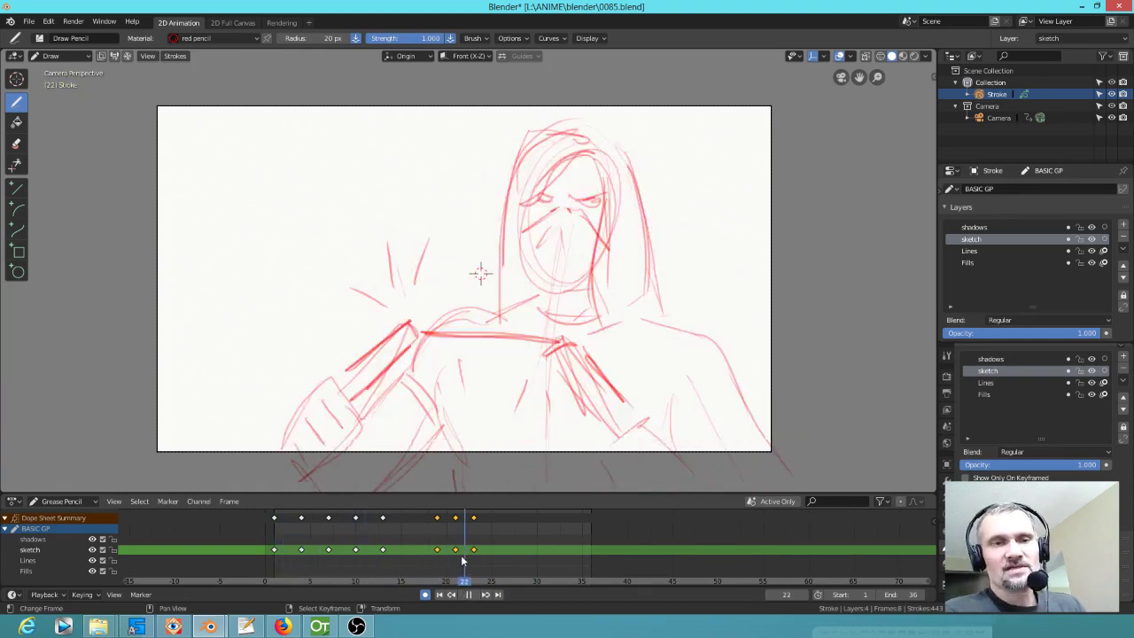
{"action": "left_click_drag", "start_coordinate": [261, 578], "coordinate": [374, 576]}
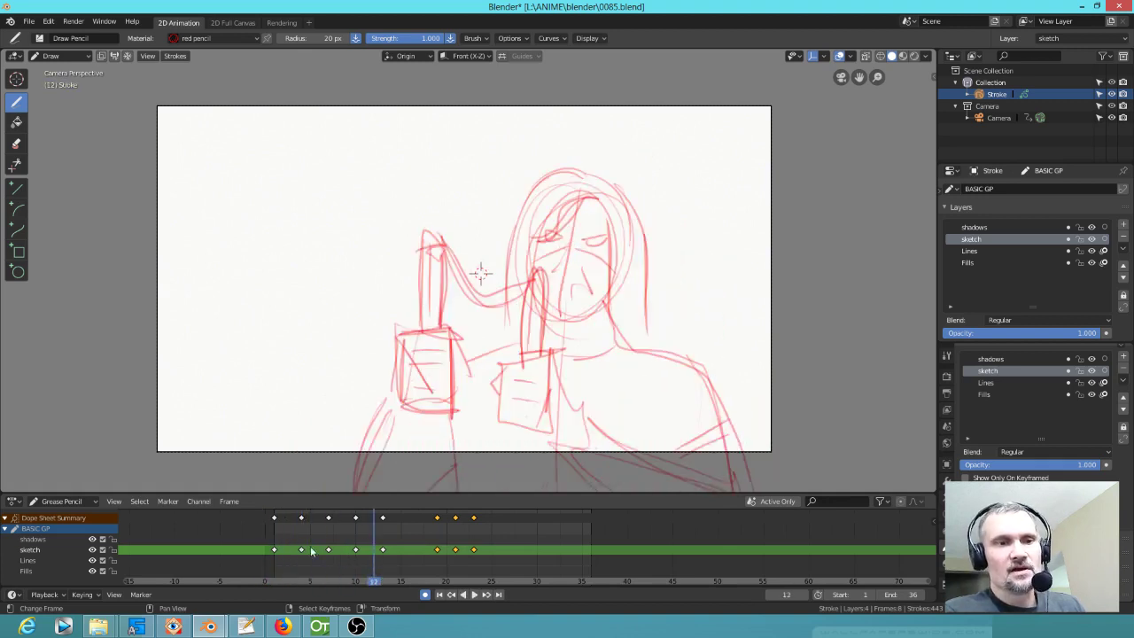
{"action": "left_click", "coordinate": [275, 580]}
Step: Replay the sketch animation from frame 0 through frame 24, then reset it to frame 1
{"action": "key", "text": "space"}
{"action": "key", "text": "Escape"}
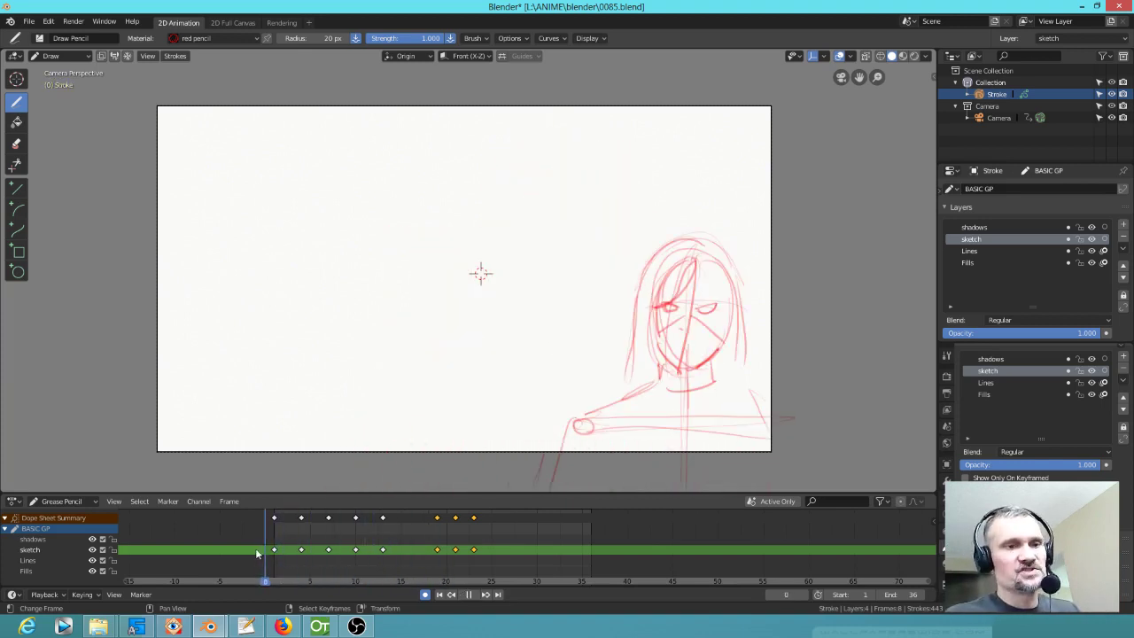
{"action": "key", "text": "space"}
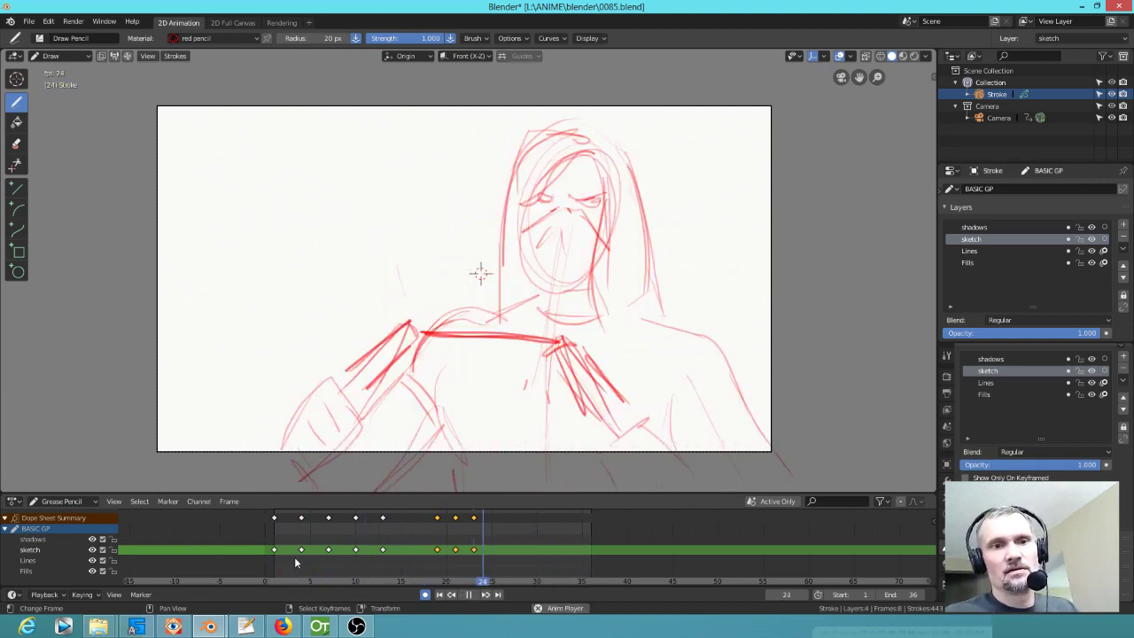
{"action": "key", "text": "space"}
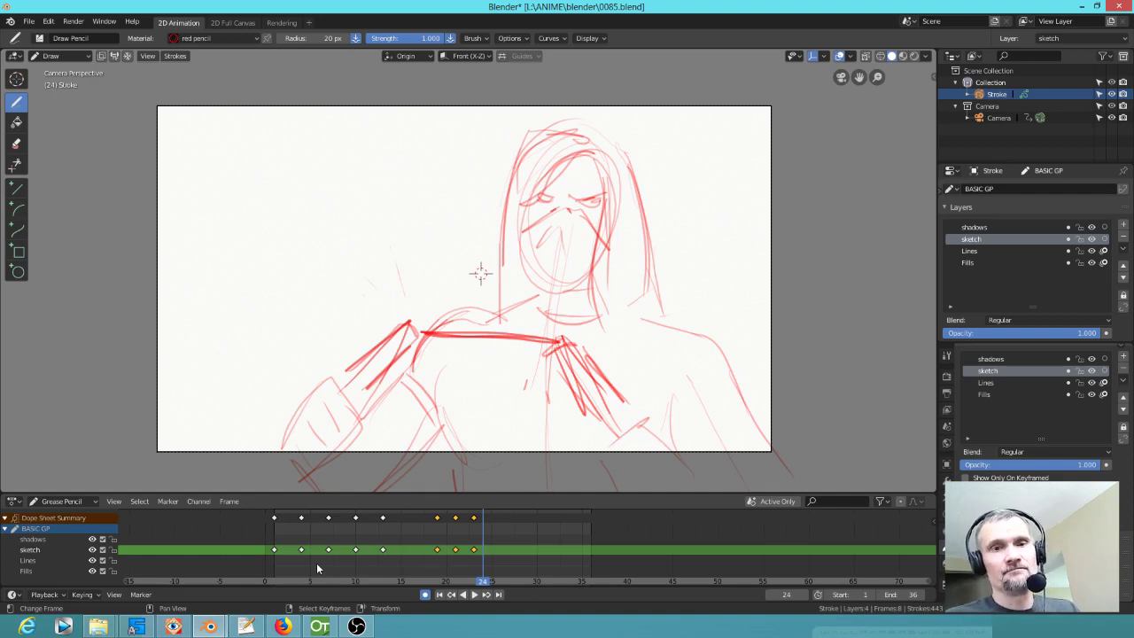
{"action": "key", "text": "space"}
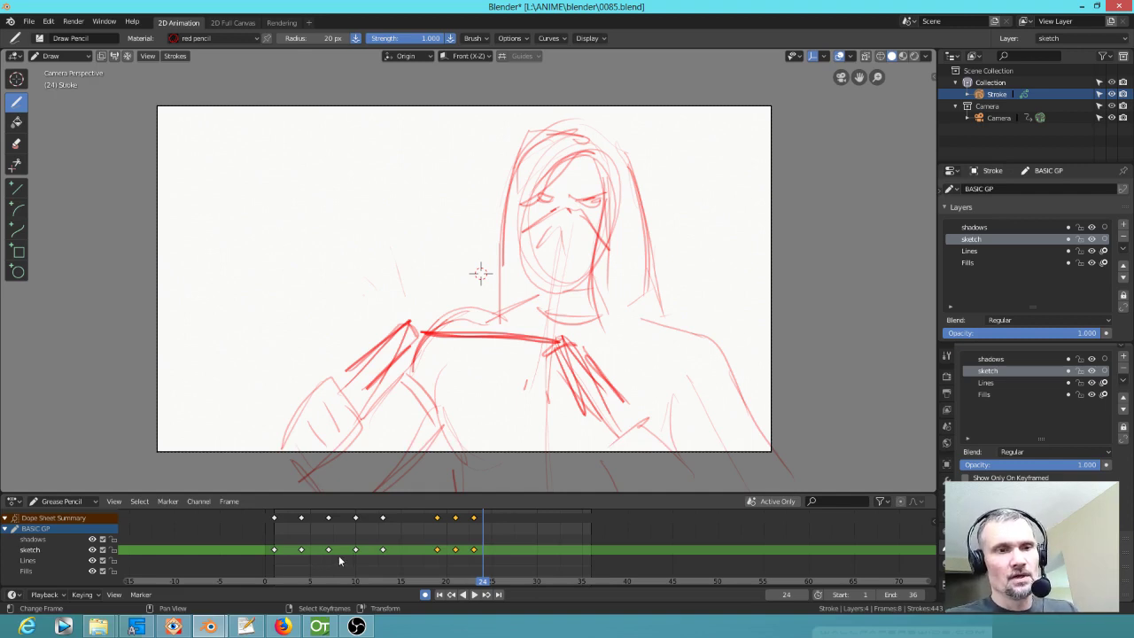
{"action": "left_click", "coordinate": [266, 558]}
{"action": "key", "text": "space"}
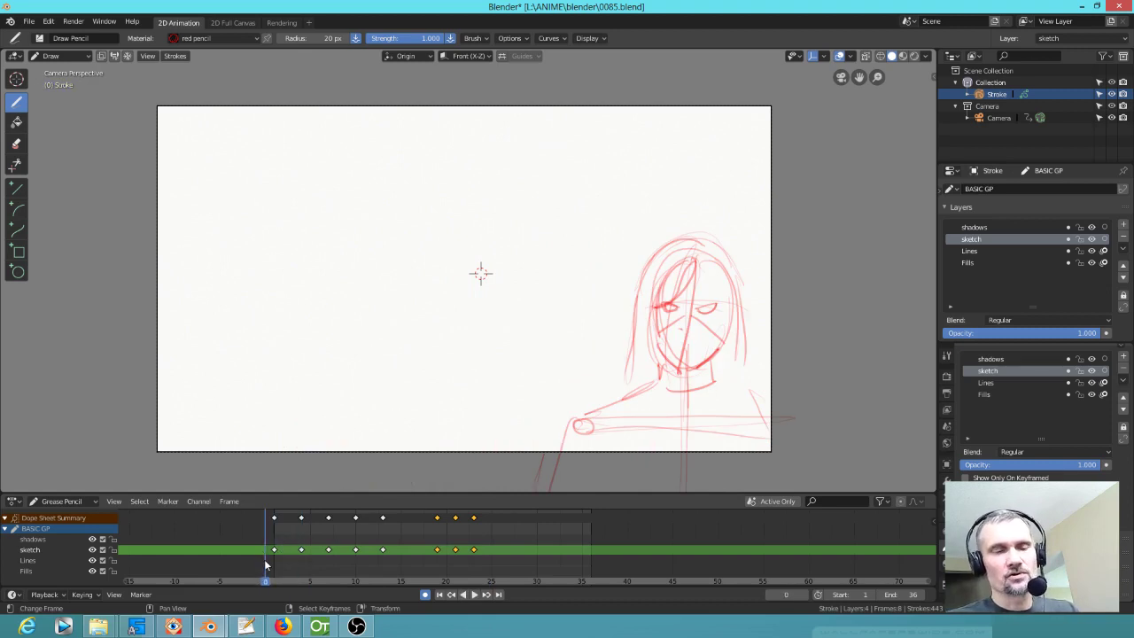
{"action": "left_click", "coordinate": [274, 562]}
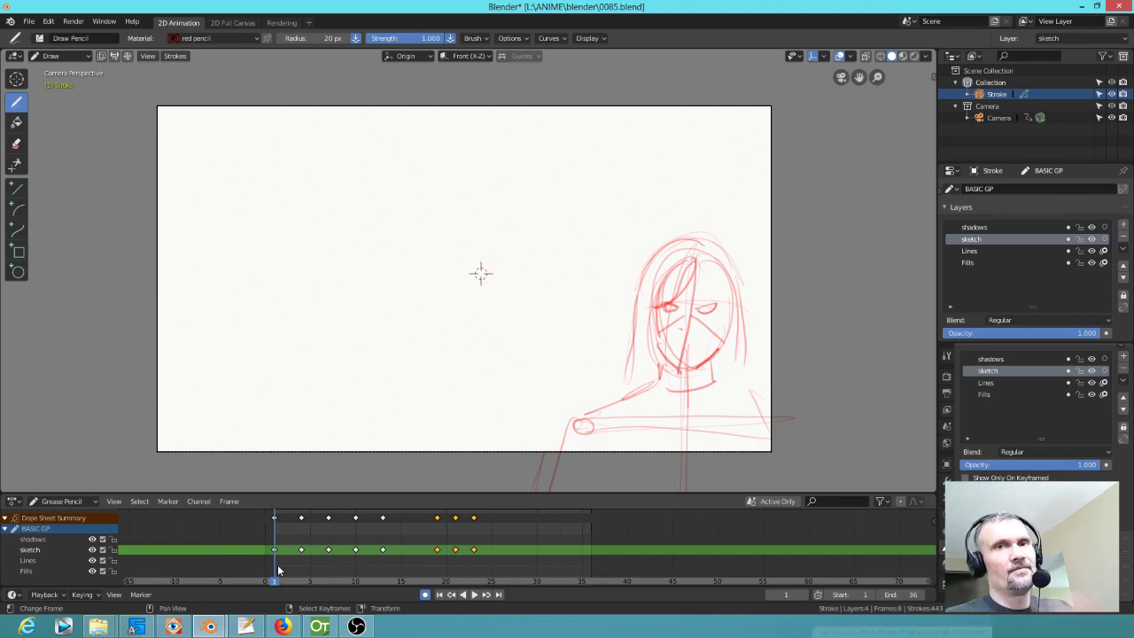
Step: Scrub the sketch to frame 18, then back to frame 14 to compare frames 14 and 15
{"action": "left_click_drag", "start_coordinate": [277, 577], "coordinate": [500, 581]}
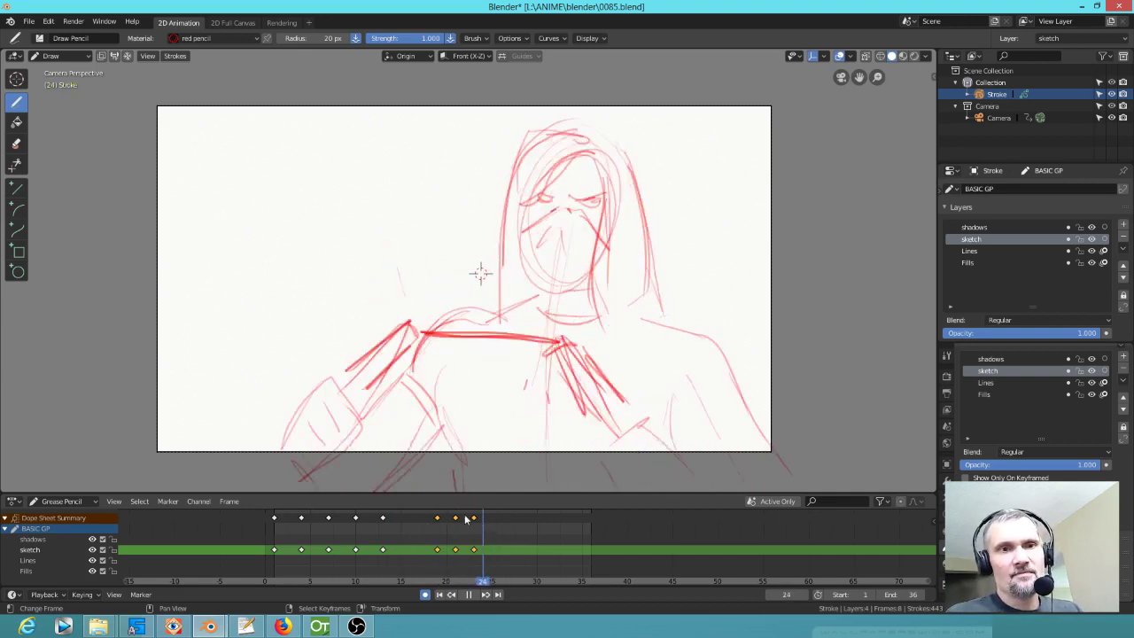
{"action": "key", "text": "Escape"}
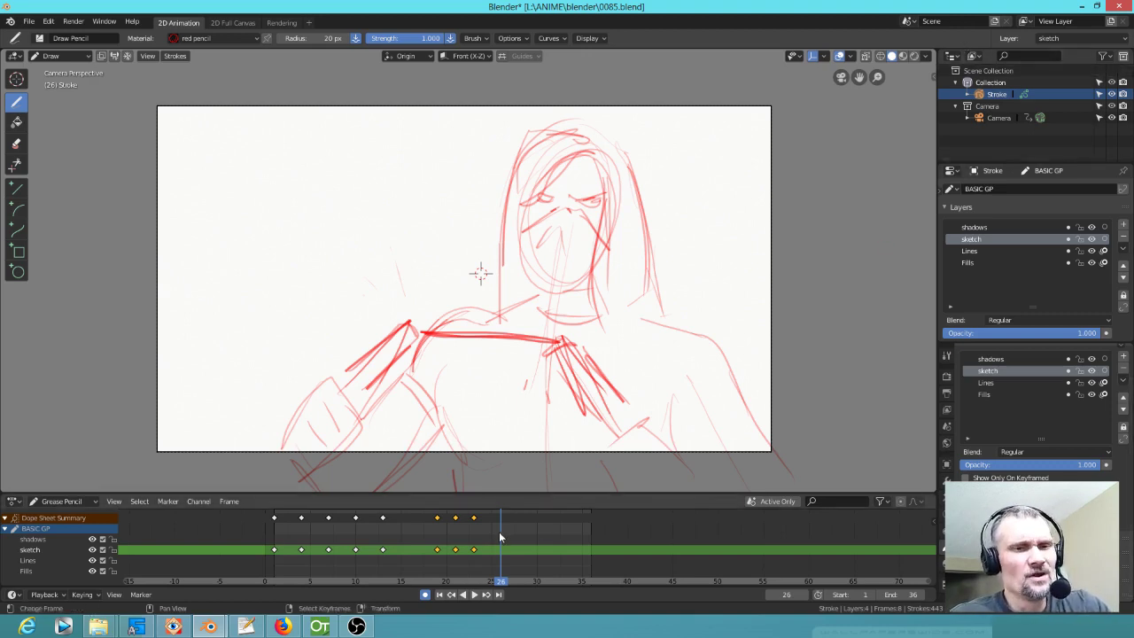
{"action": "mouse_move", "coordinate": [500, 537]}
{"action": "left_mouse_down"}
{"action": "mouse_move", "coordinate": [278, 537]}
{"action": "mouse_move", "coordinate": [394, 538]}
{"action": "left_mouse_up"}
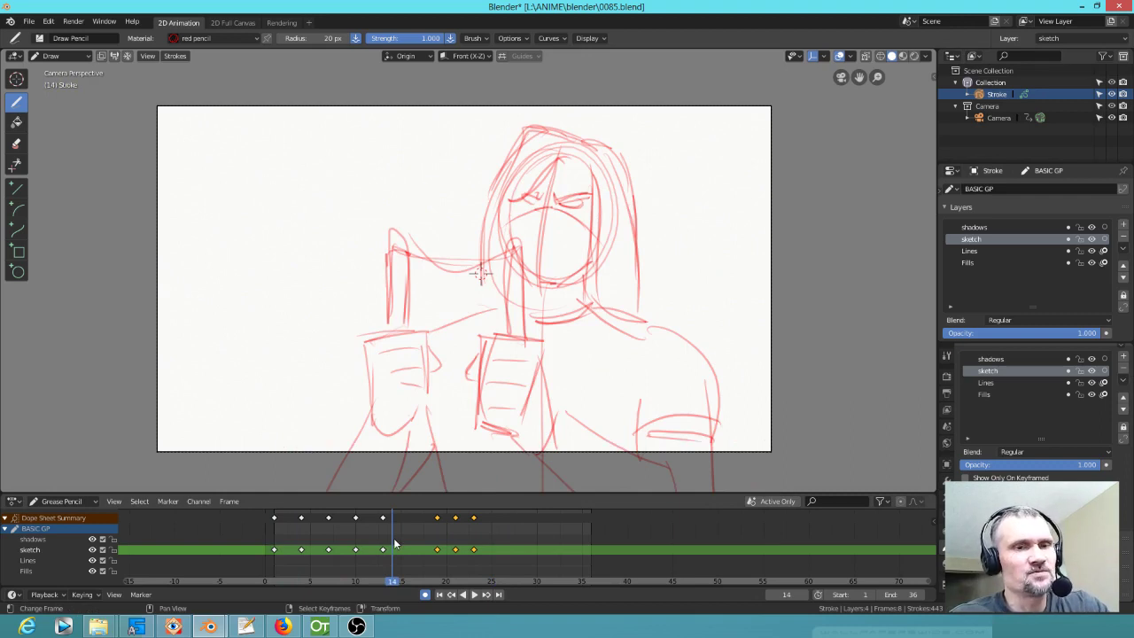
{"action": "mouse_move", "coordinate": [393, 537]}
{"action": "left_mouse_down"}
{"action": "mouse_move", "coordinate": [401, 533]}
{"action": "mouse_move", "coordinate": [392, 535]}
{"action": "left_mouse_up"}
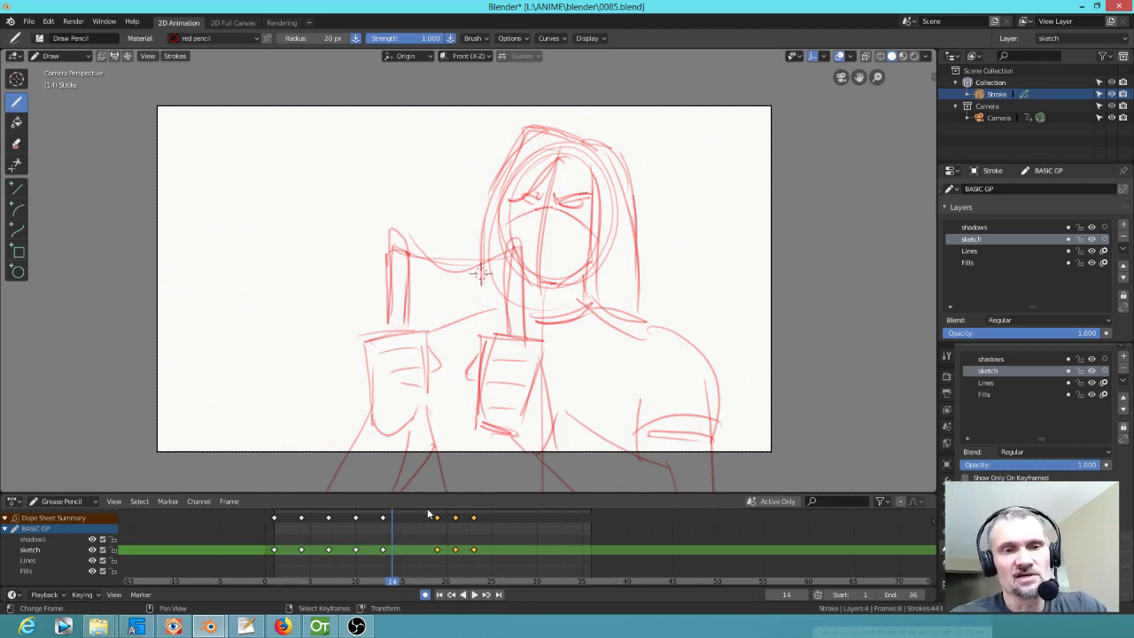